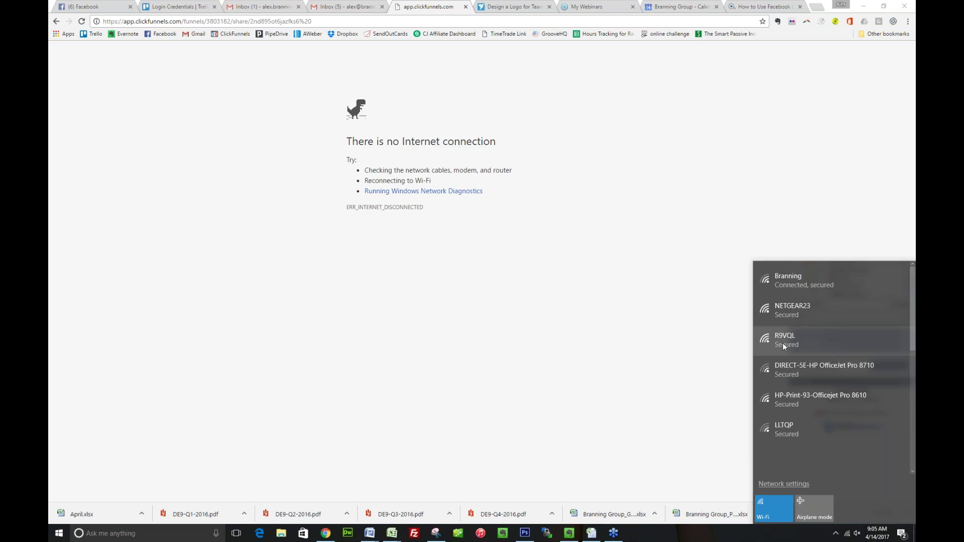
Retry the failed page, then return to the Week 4 Replay training page
click(525, 264)
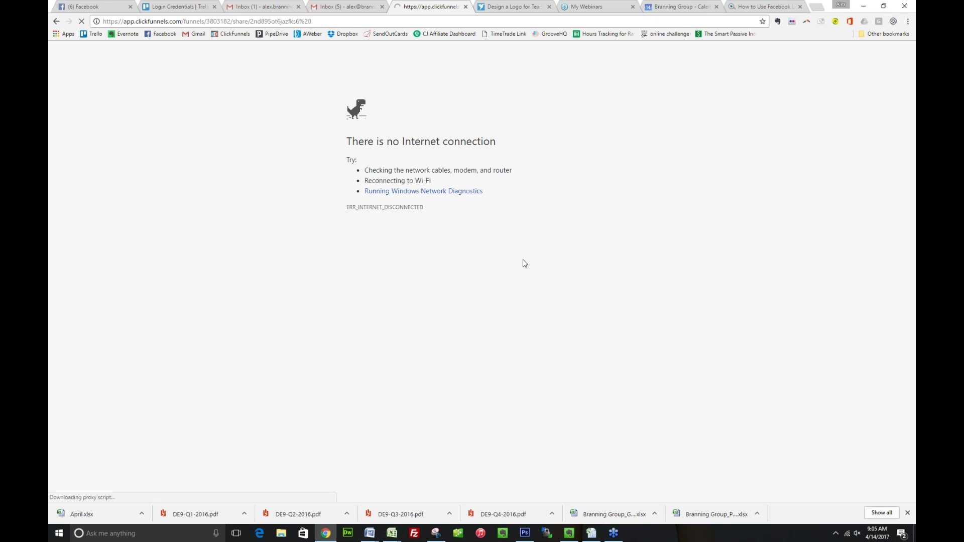
click(57, 22)
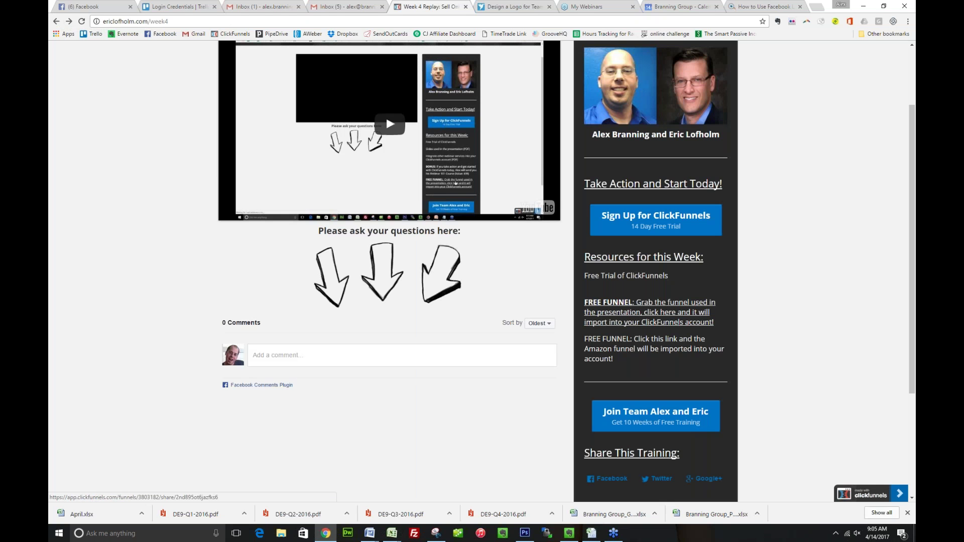
Import the shared FE SHARE Perfect Free Plus Shipping Funnel Template via the FREE FUNNEL link
click(625, 314)
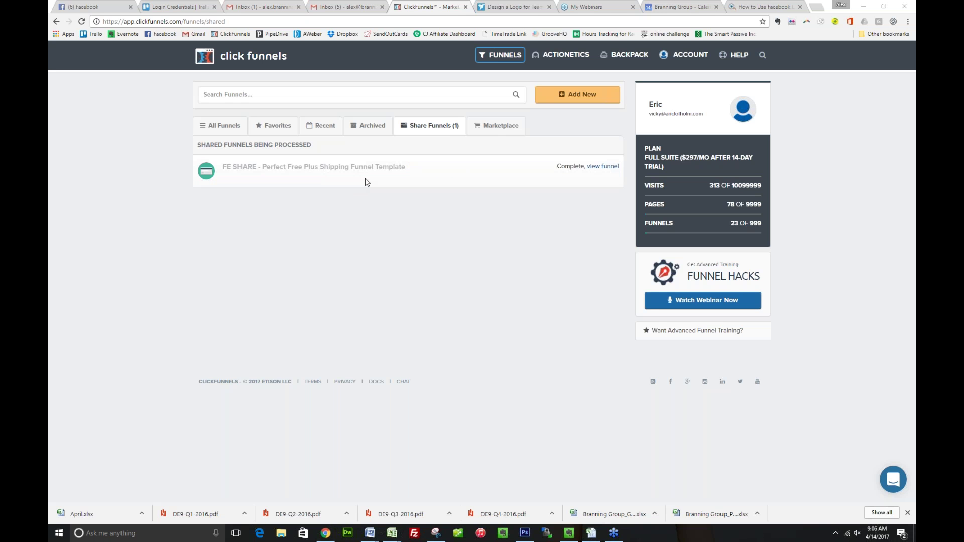
Open the imported FE SHARE funnel showing its Optin, Combined Order Form, OTO and Thank You steps
click(584, 166)
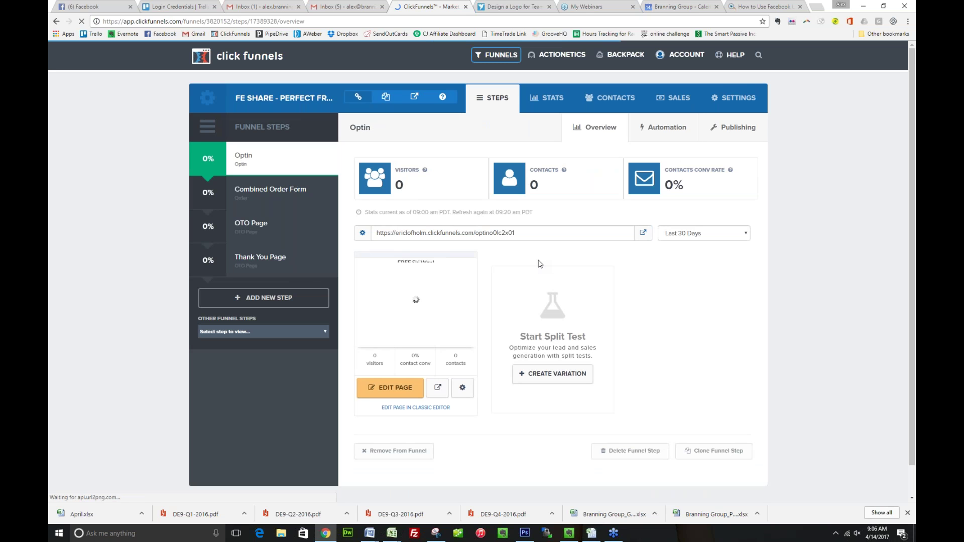
mouse_move(327, 172)
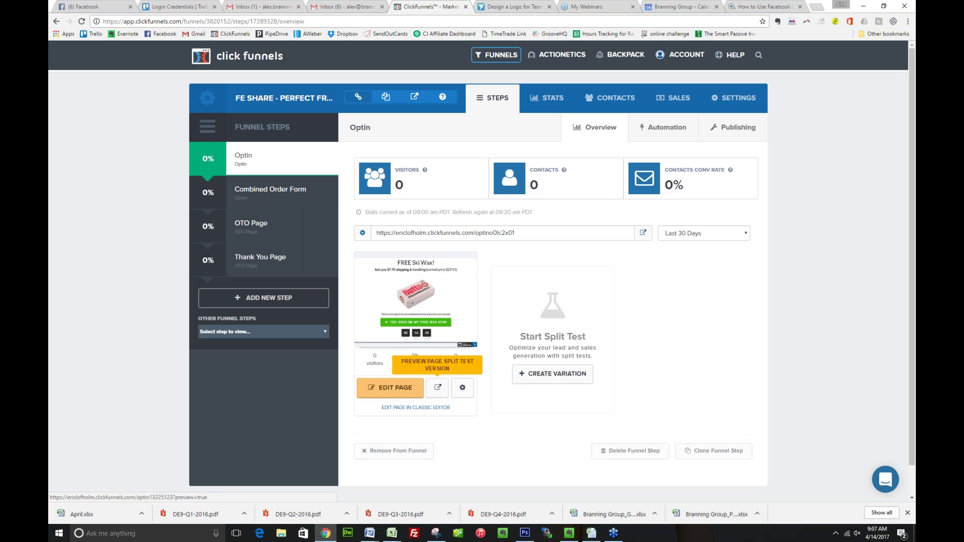
Open the FREE Ski Wax! optin page in the editor and display its email-capture pop-up
click(390, 388)
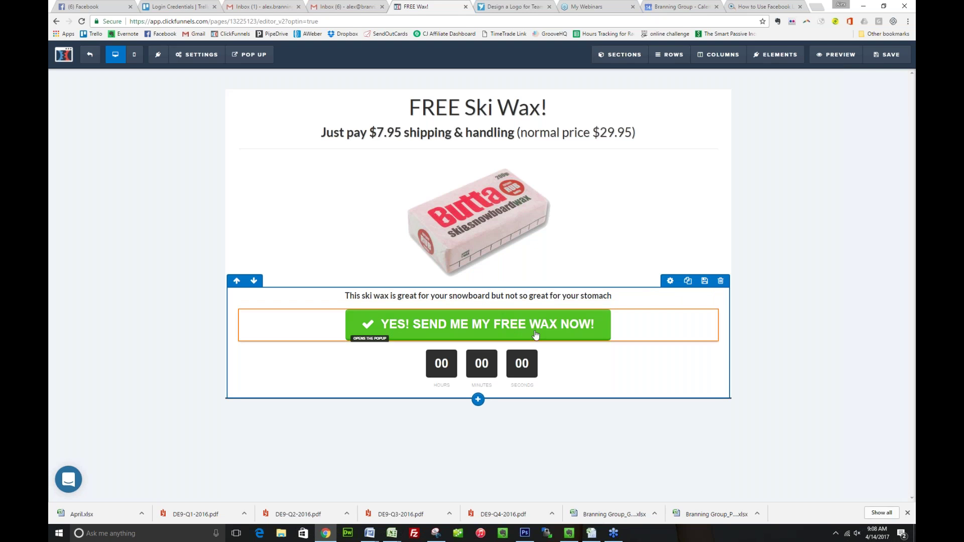
click(516, 363)
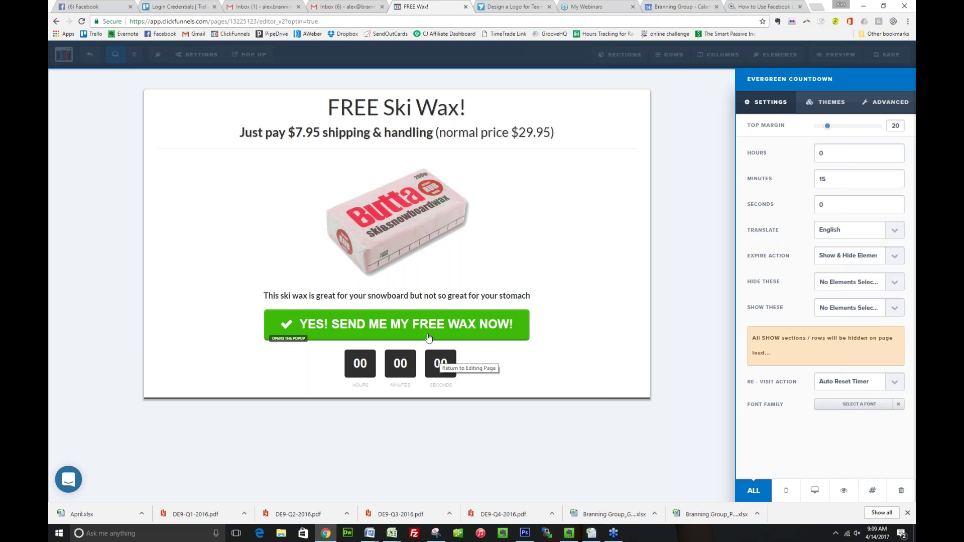
click(436, 358)
click(428, 336)
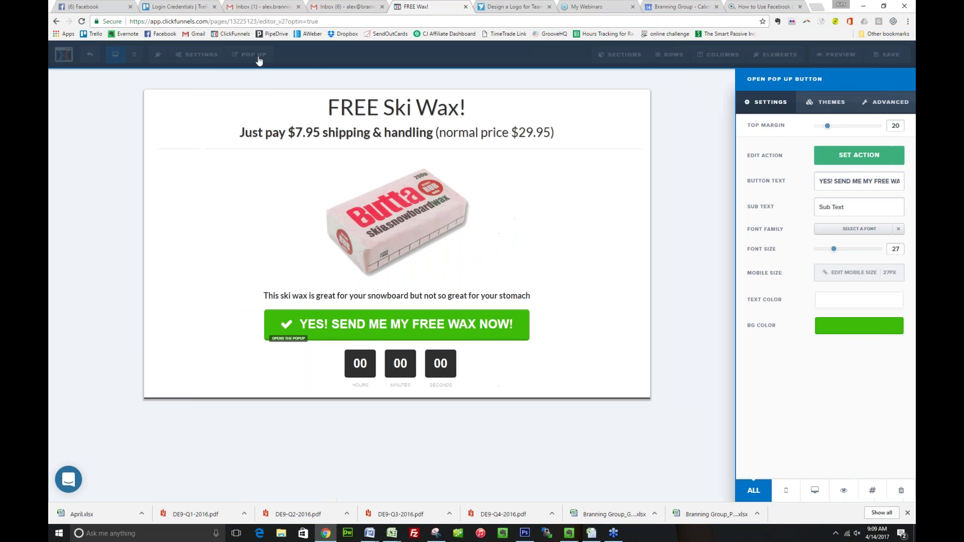
click(254, 55)
click(275, 73)
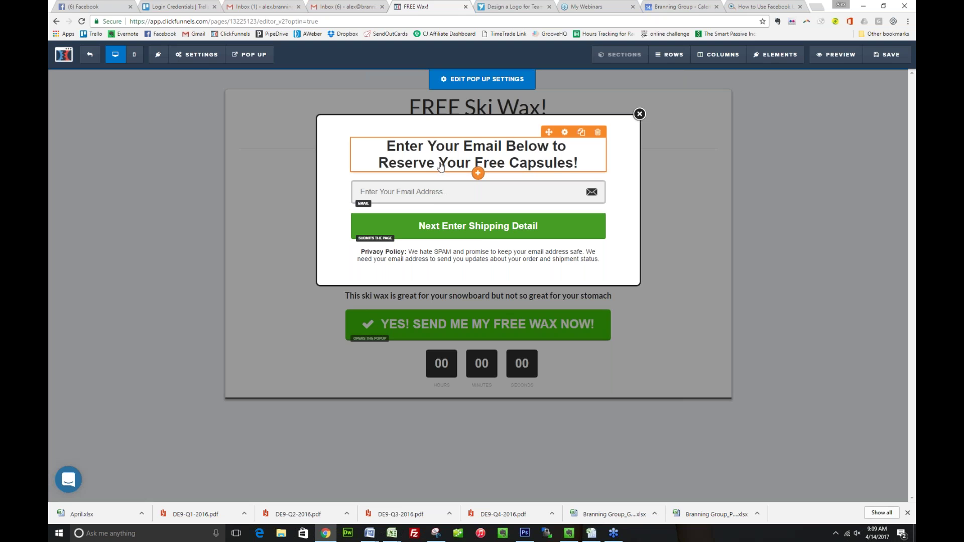
Change the pop-up headline's second line to 'Claim This Offer!' and save the page
click(480, 161)
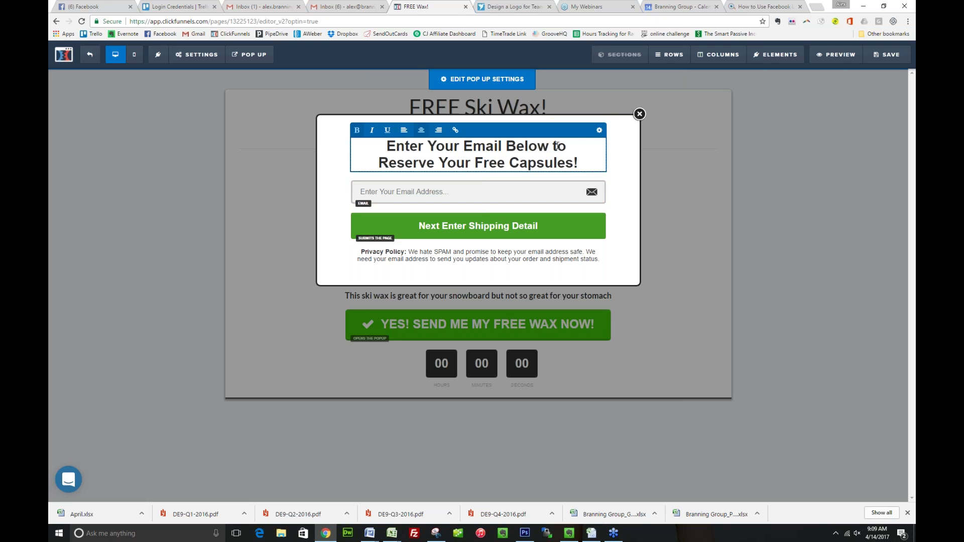
drag(589, 174, 583, 155)
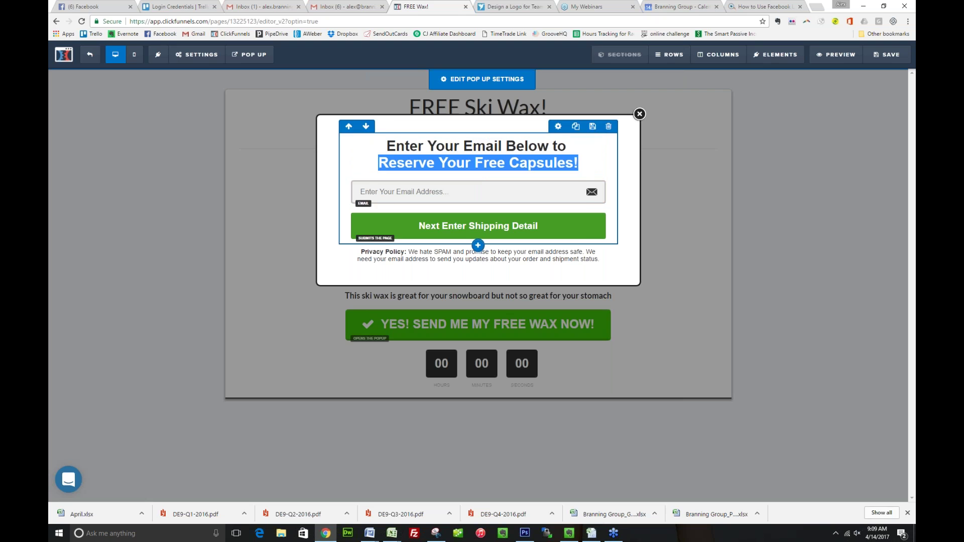
text(Tak)
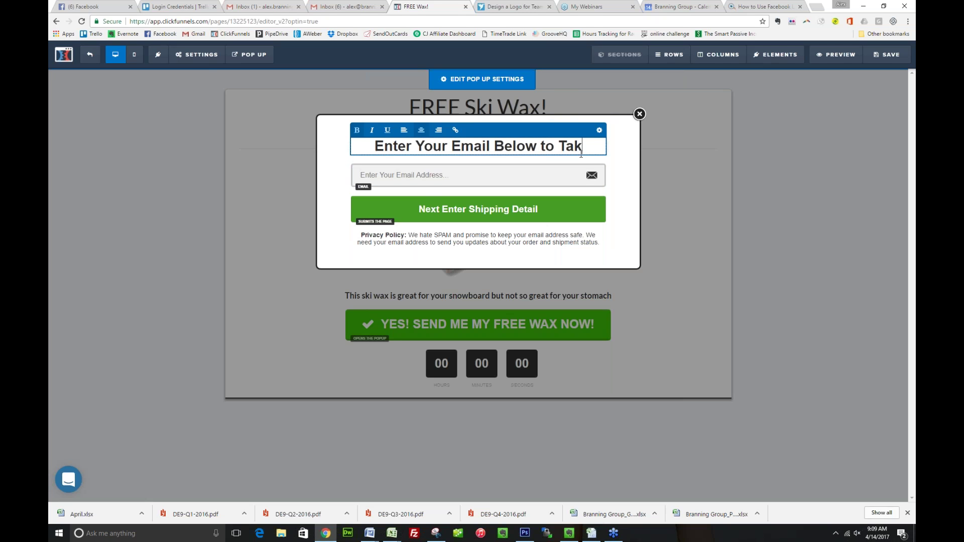
text(e Advantage of )
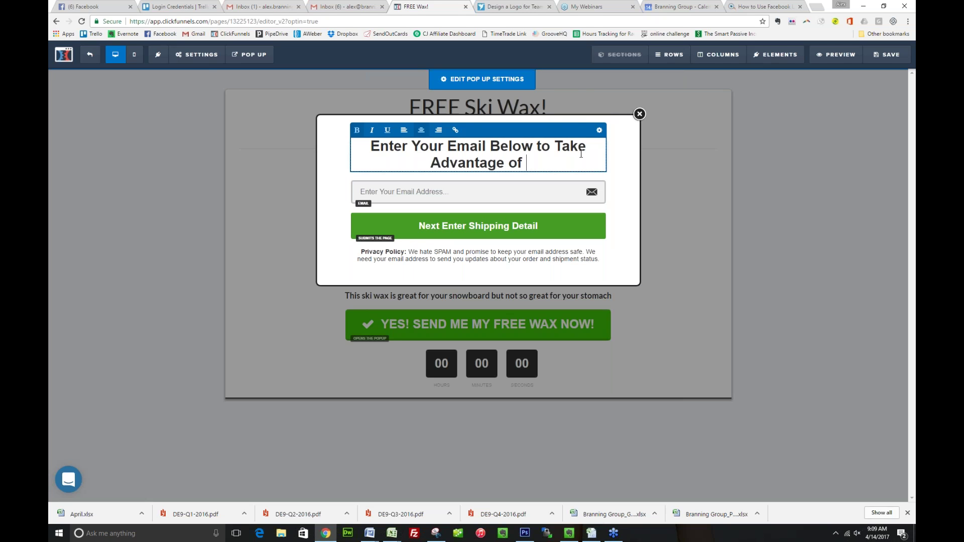
text(This Offer!)
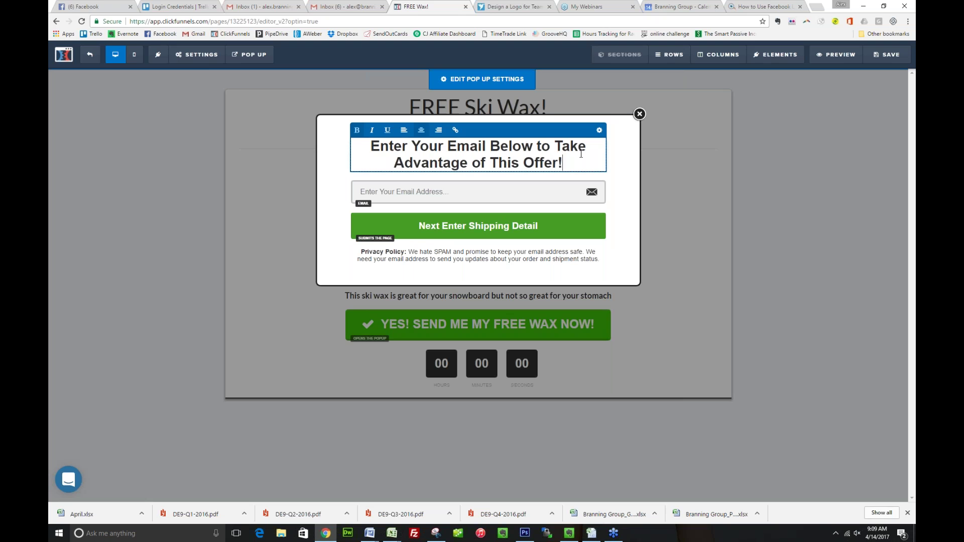
key(ctrl+Right)
key(ctrl+shift+Left)
key(ctrl+shift+Left)
key(ctrl+shift+Left)
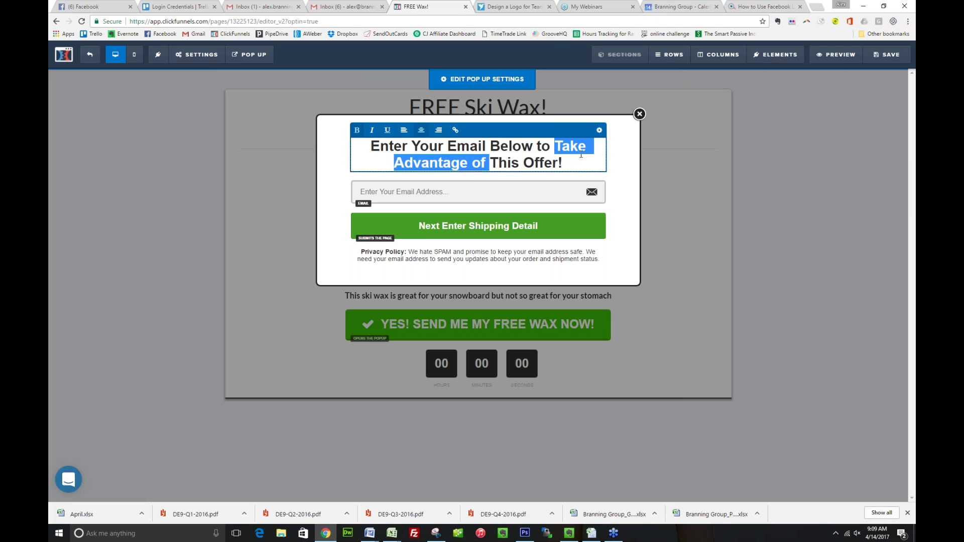
text(Claim)
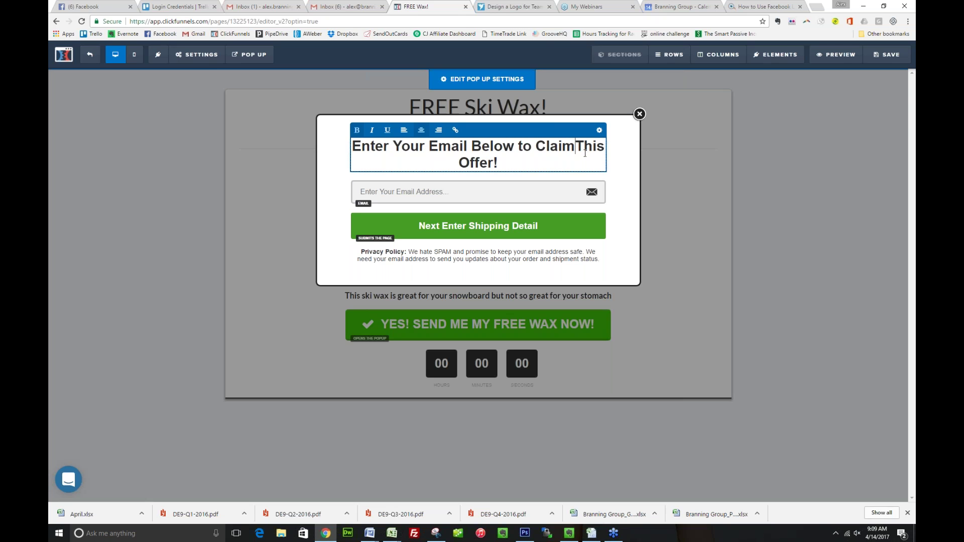
click(623, 165)
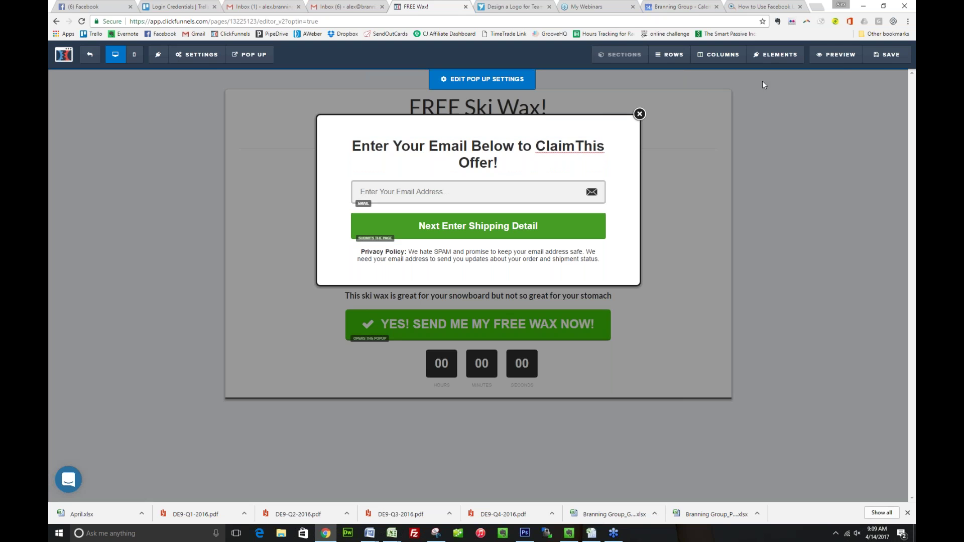
click(865, 59)
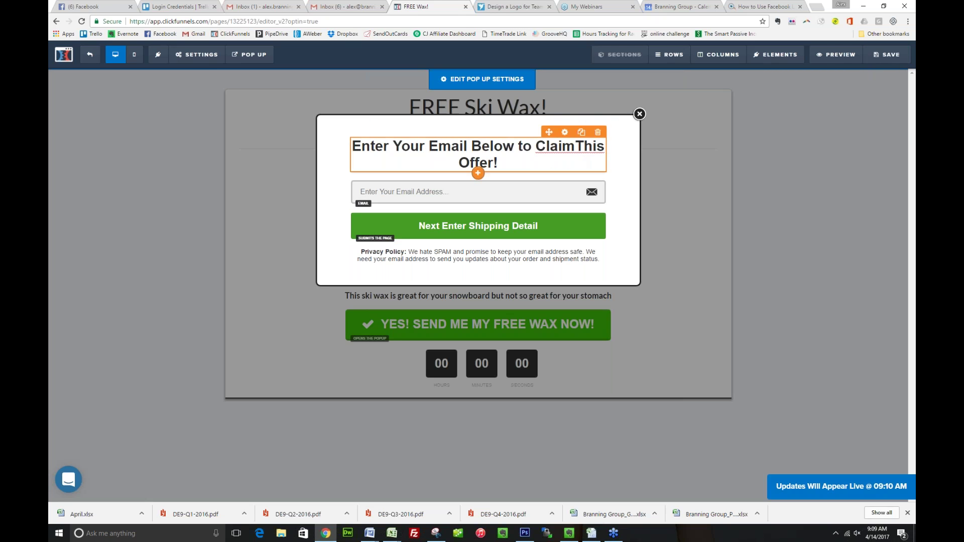
Fix the headline spacing, save again, and exit the editor
click(584, 159)
click(649, 161)
click(876, 55)
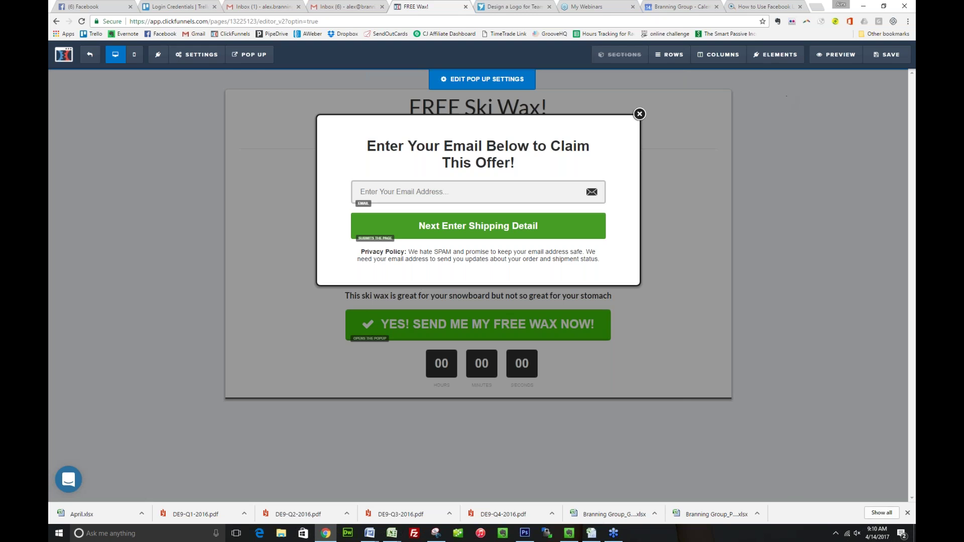
click(90, 56)
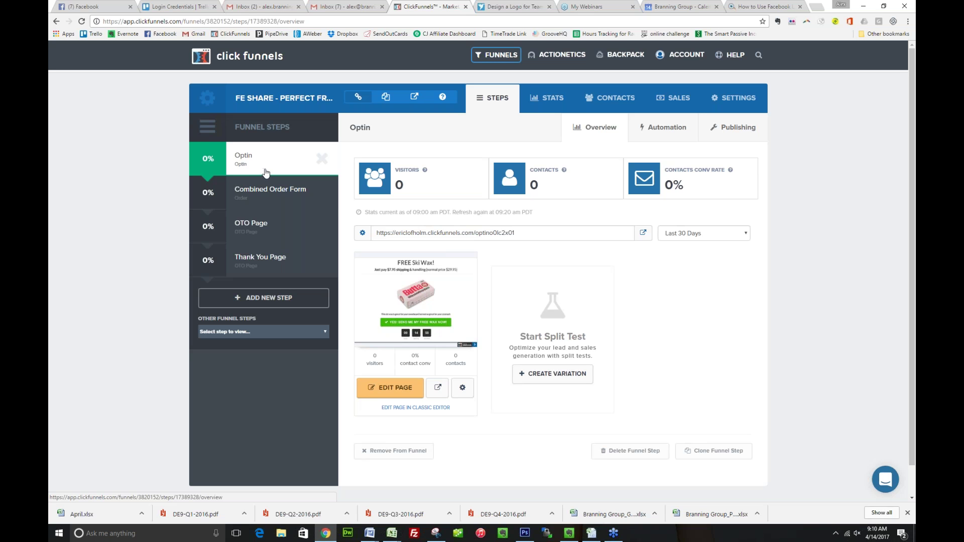
Preview the Combined Order Form step's page in a new tab
click(267, 185)
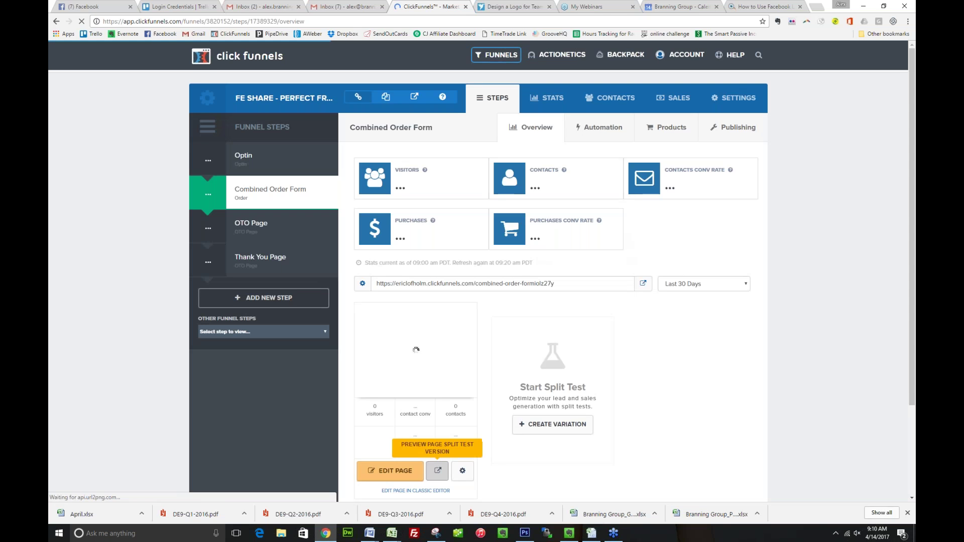
click(437, 471)
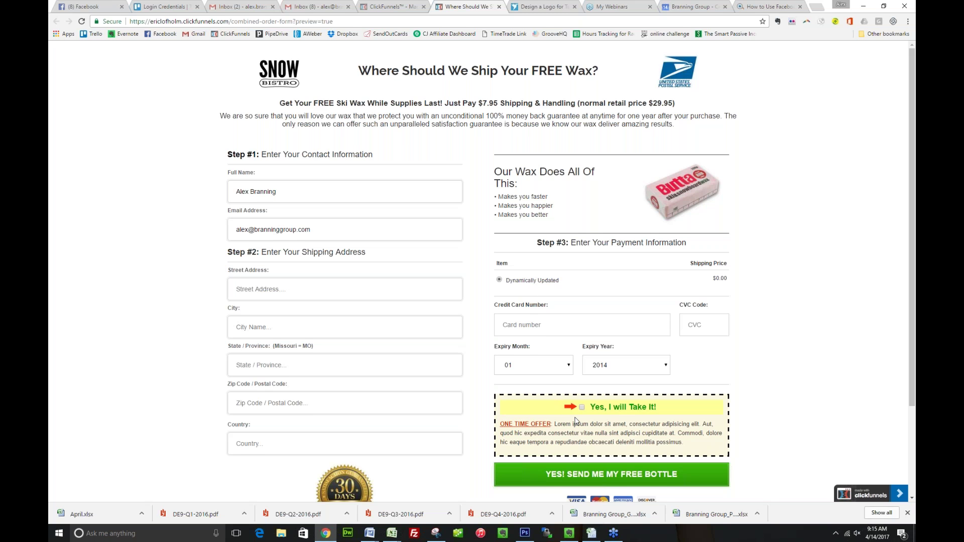
Check the preview's order bump, timer and footer, then test the YES! SEND ME MY FREE BOTTLE button
scroll(575, 420, down, 1)
scroll(576, 421, down, 2)
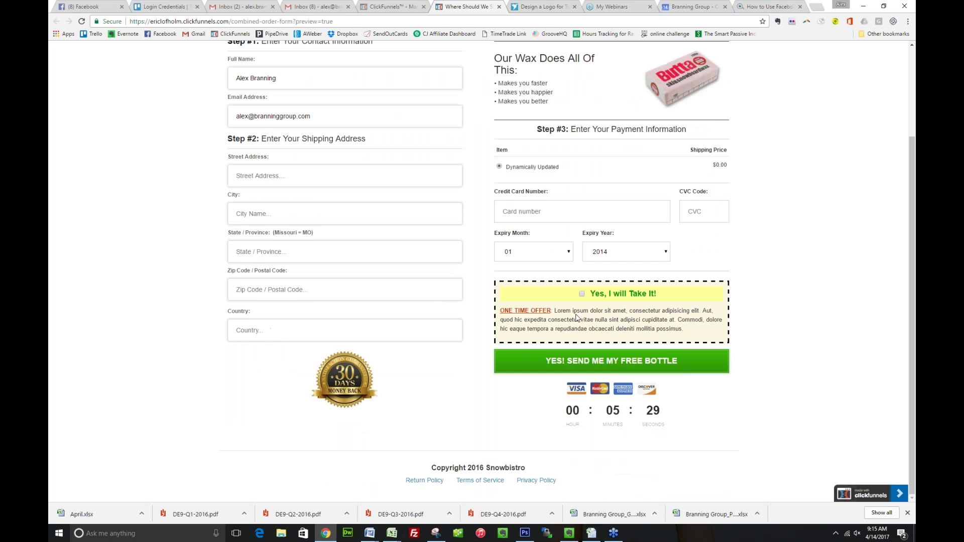
scroll(616, 366, up, 1)
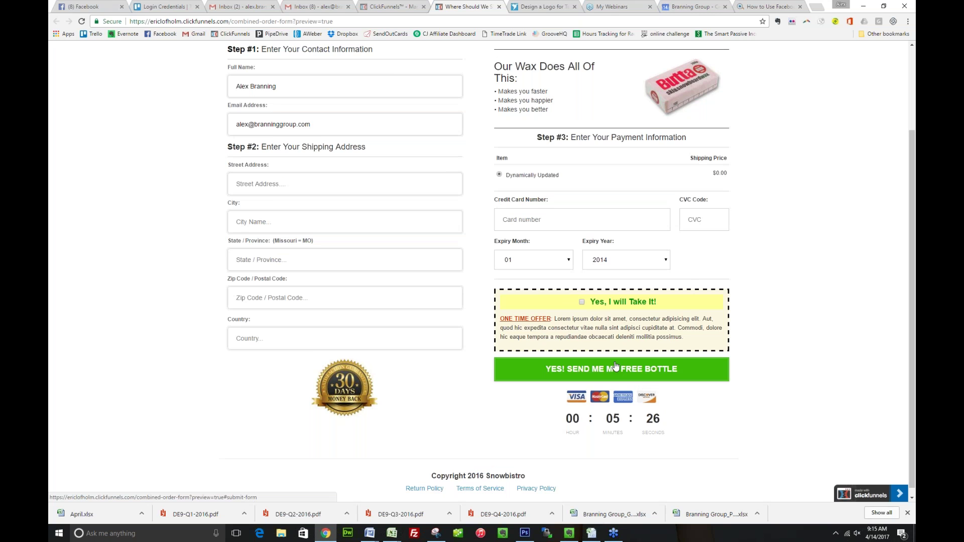
click(616, 369)
Back in the order form editor, check the order bump settings and start editing the main headline
key(ctrl+shift+Tab)
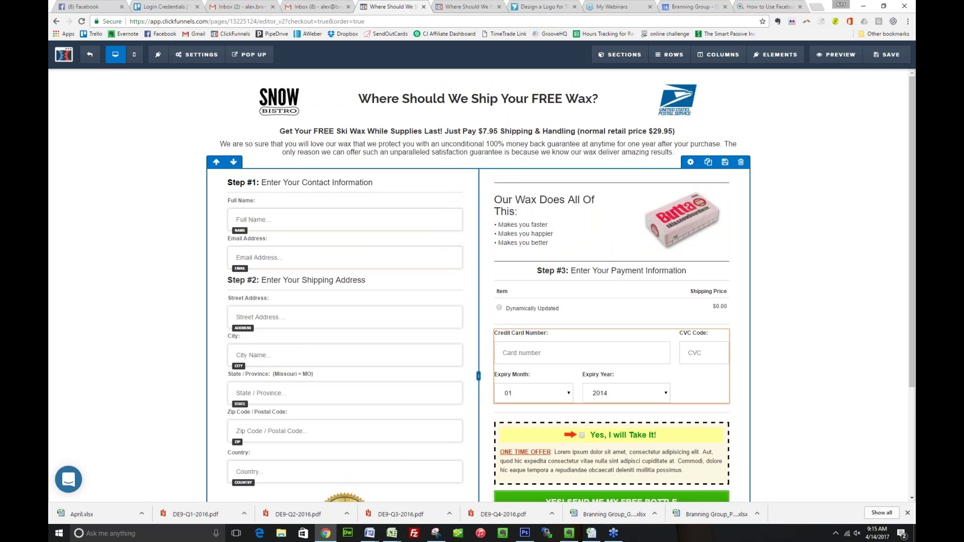
click(588, 462)
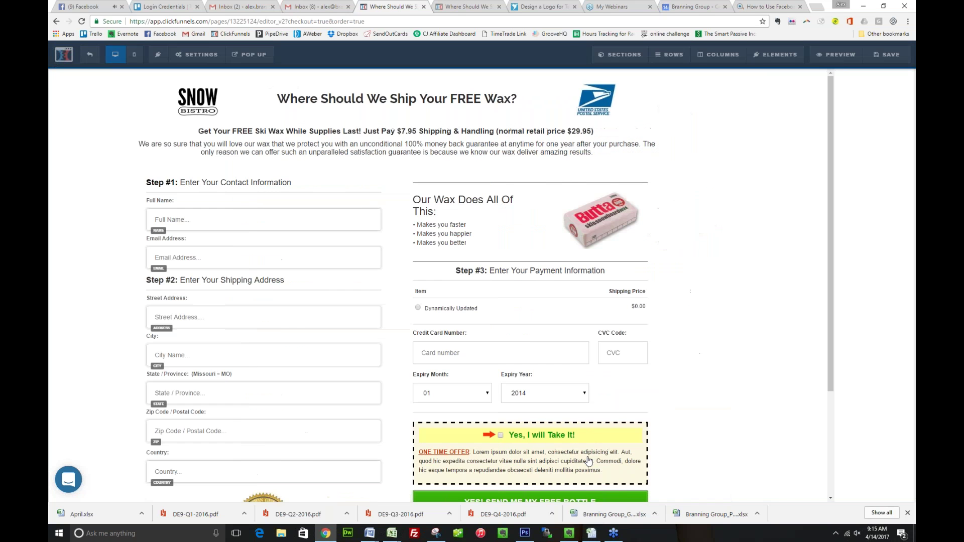
click(566, 243)
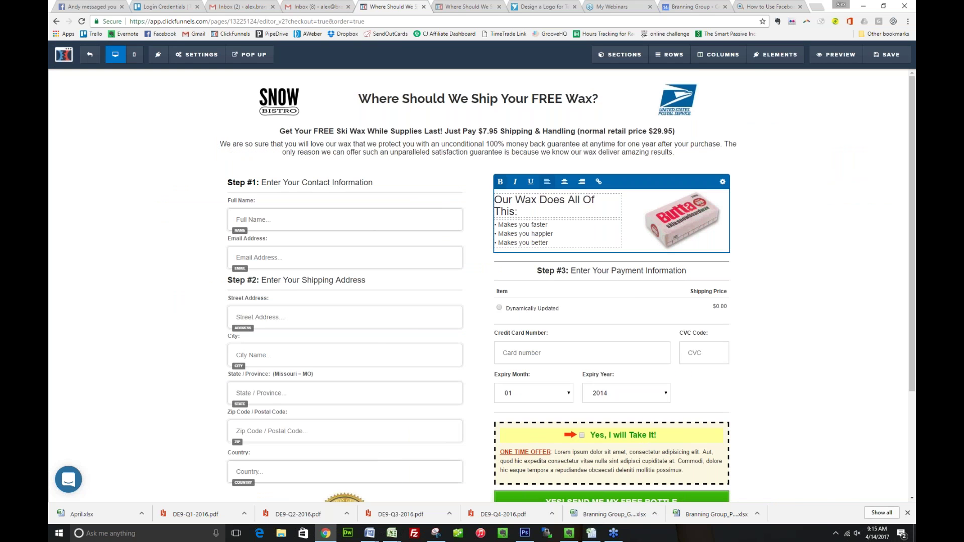
click(359, 99)
Swap the headline word 'Wax' for 'Report'
double_click(576, 100)
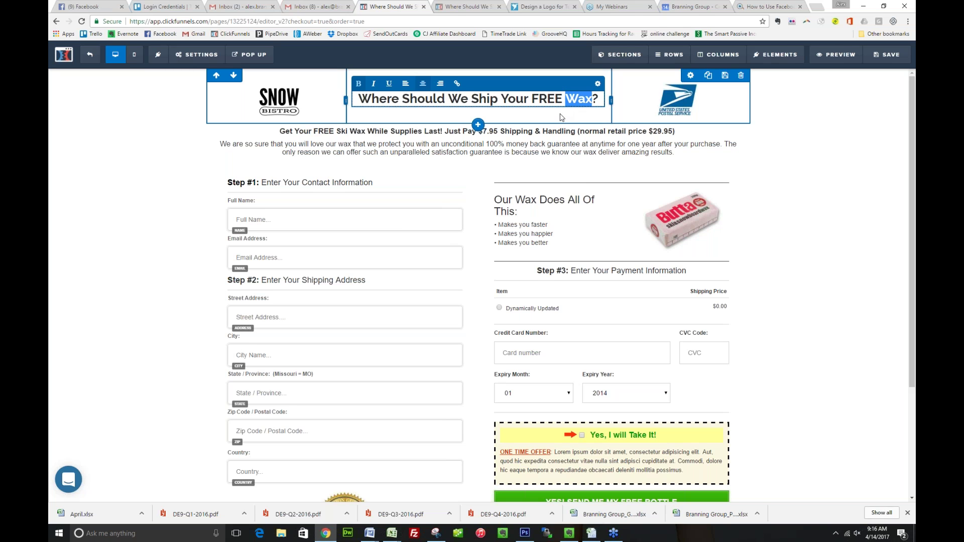
text(Re)
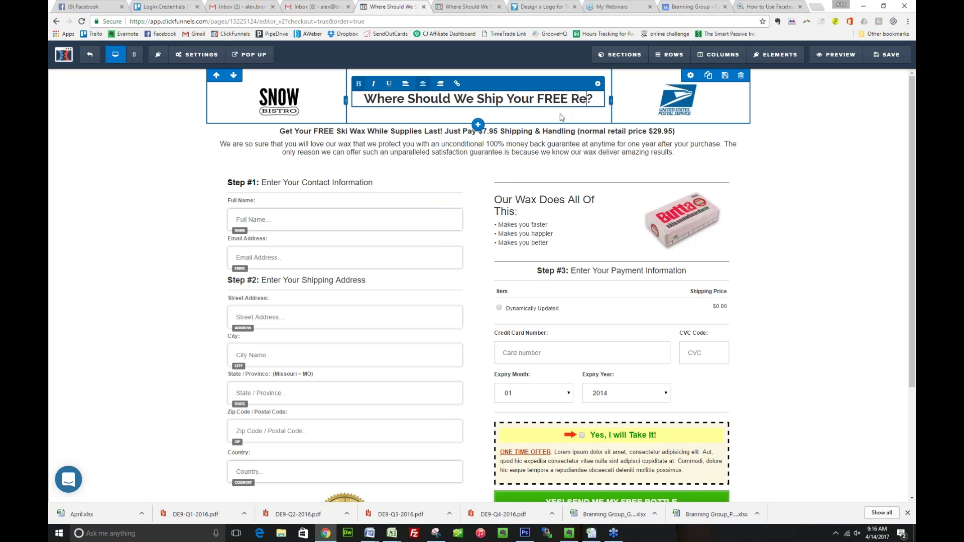
text(port)
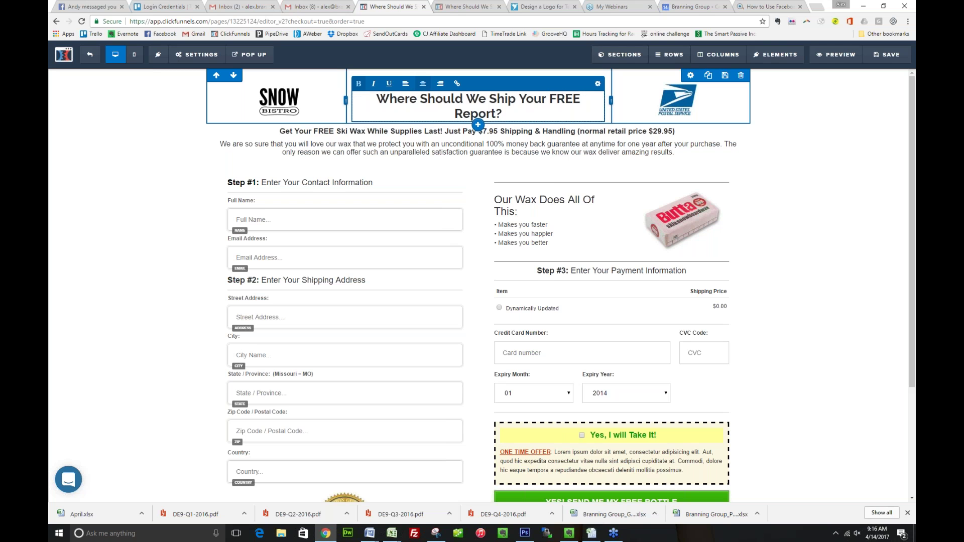
click(516, 143)
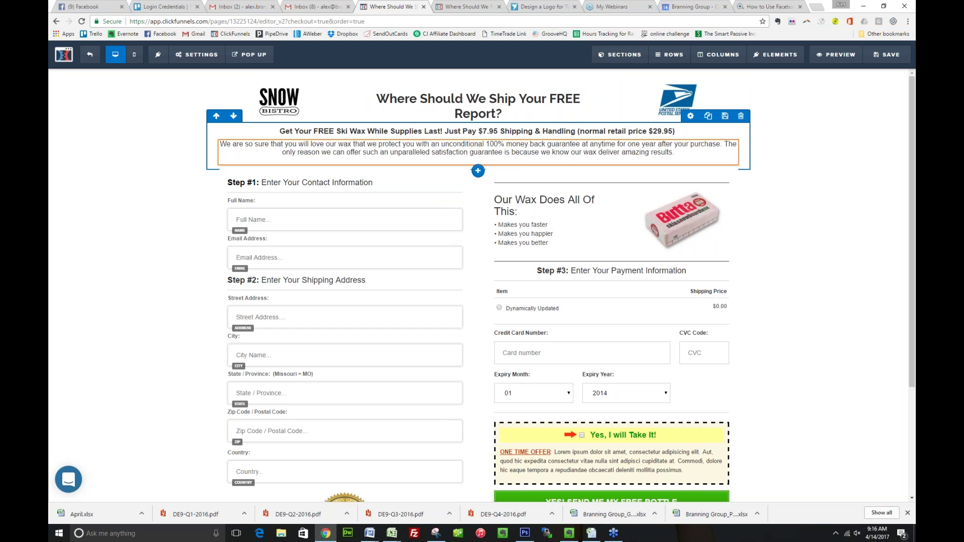
Replace 'Ski Wax' with '21 Ways to Improve Business Growth Report' and break the line before 'Just Pay'
click(349, 133)
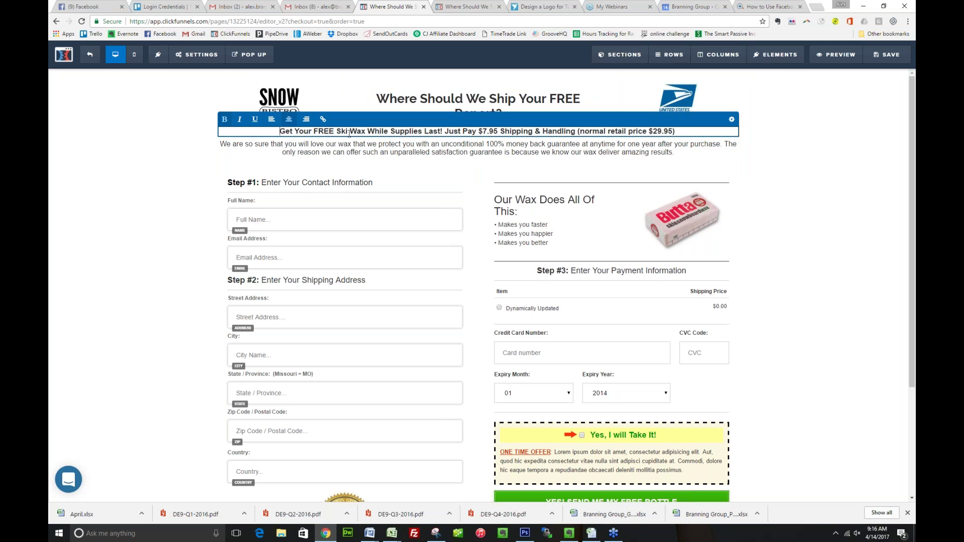
click(367, 131)
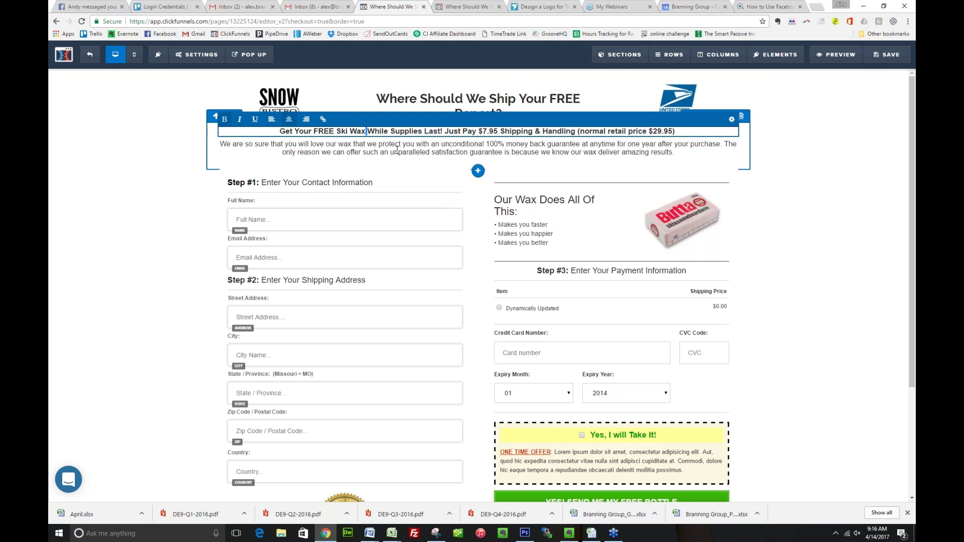
key(ctrl+shift+Left)
key(ctrl+shift+Left)
text(21 Way)
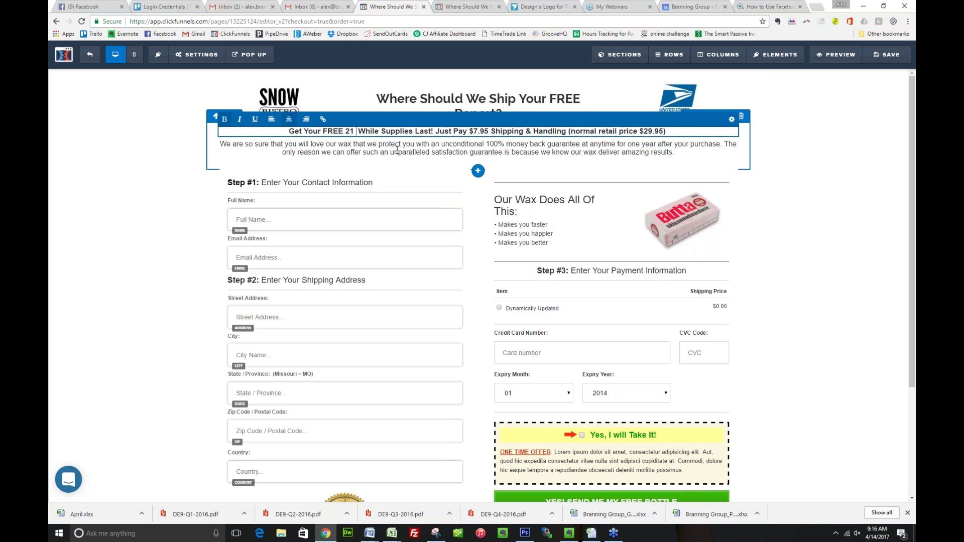
text(s to )
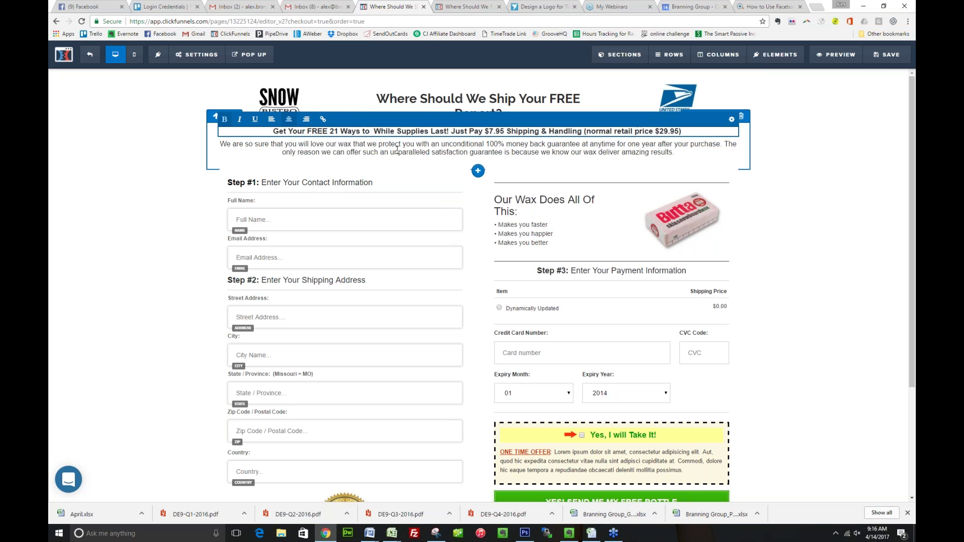
text(Imp)
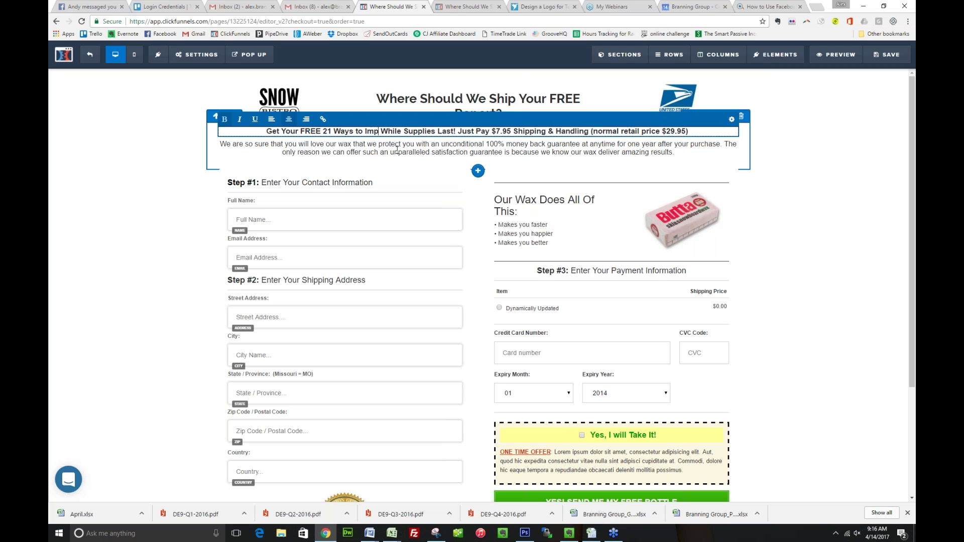
text(rove Busi)
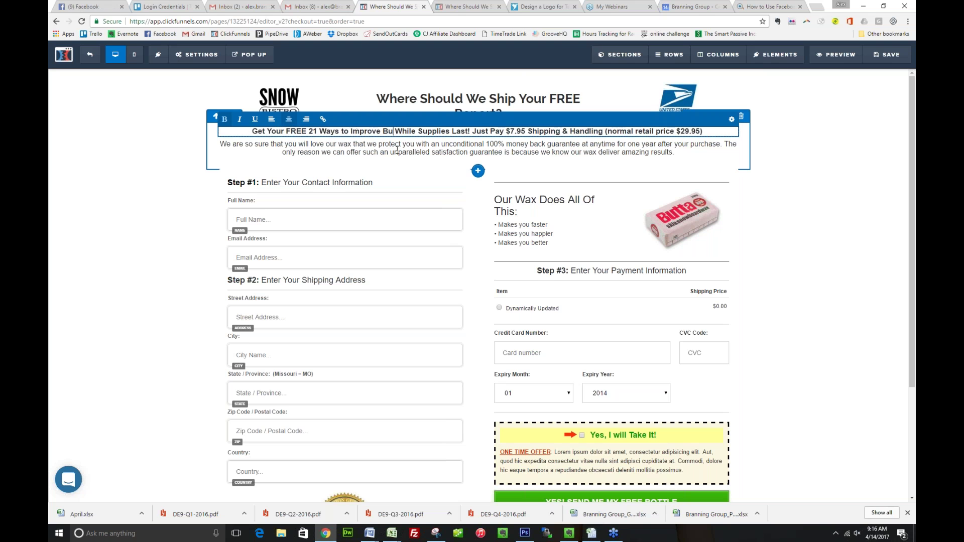
text(ness Growth)
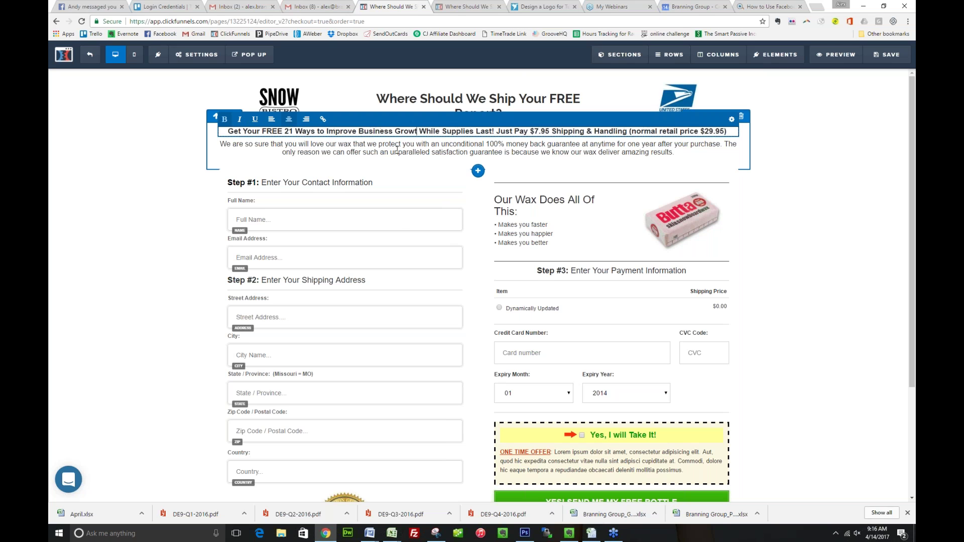
text( Repo)
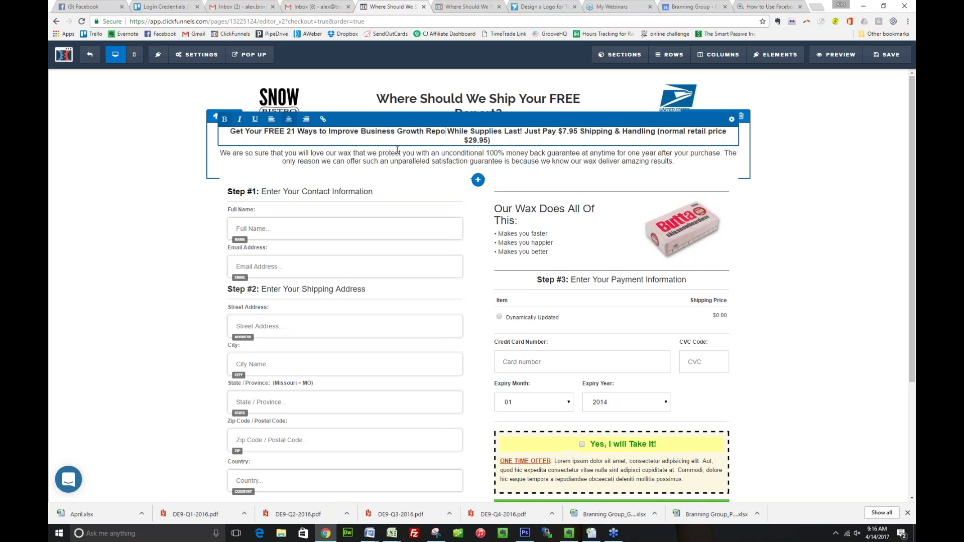
text(rt)
click(539, 131)
key(Return)
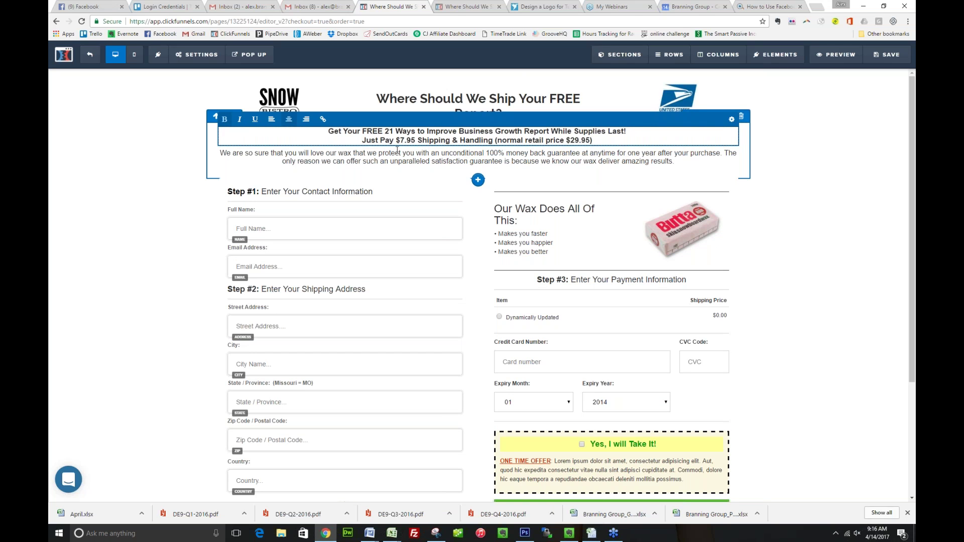
Delete the money-back guarantee paragraph under the subheadline
click(395, 163)
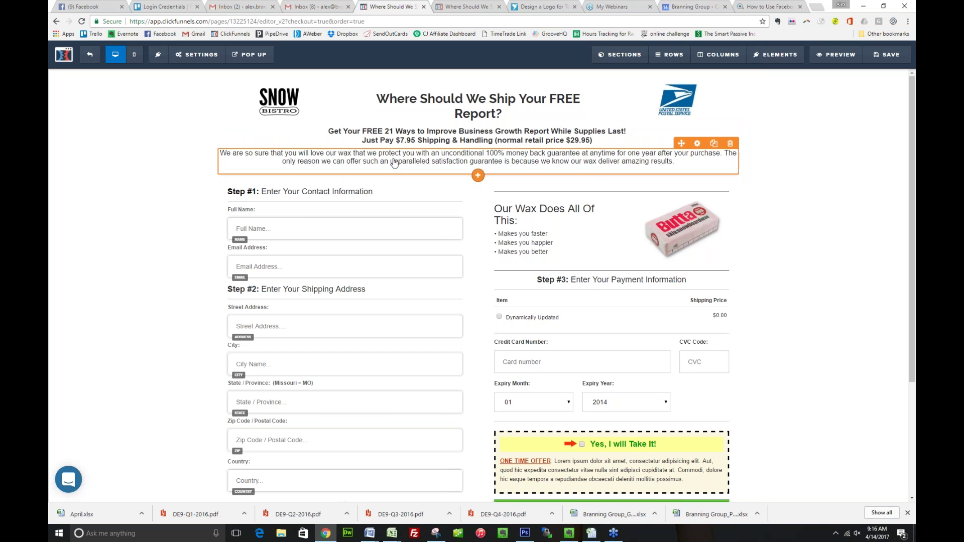
click(731, 144)
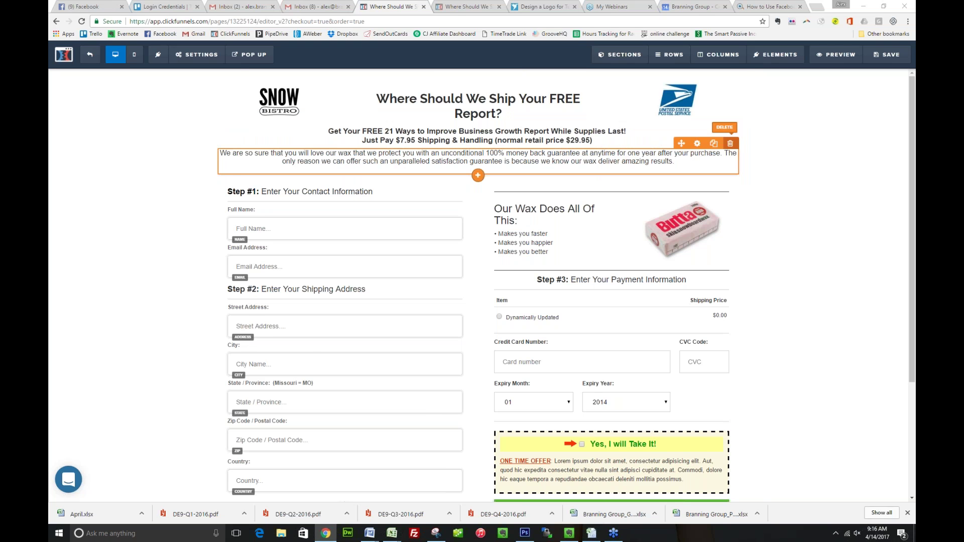
click(518, 73)
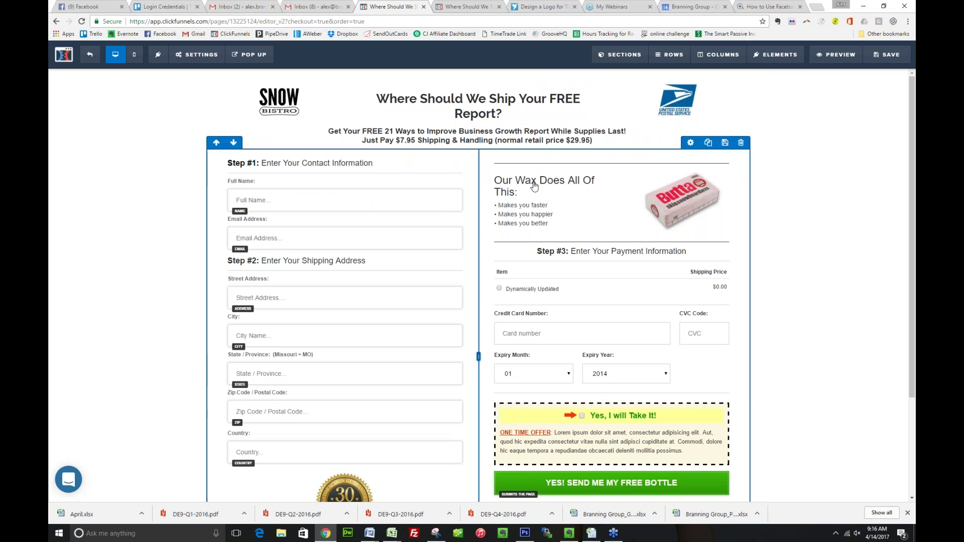
Replace the wax picture with the presenter's photo from the image library
click(721, 186)
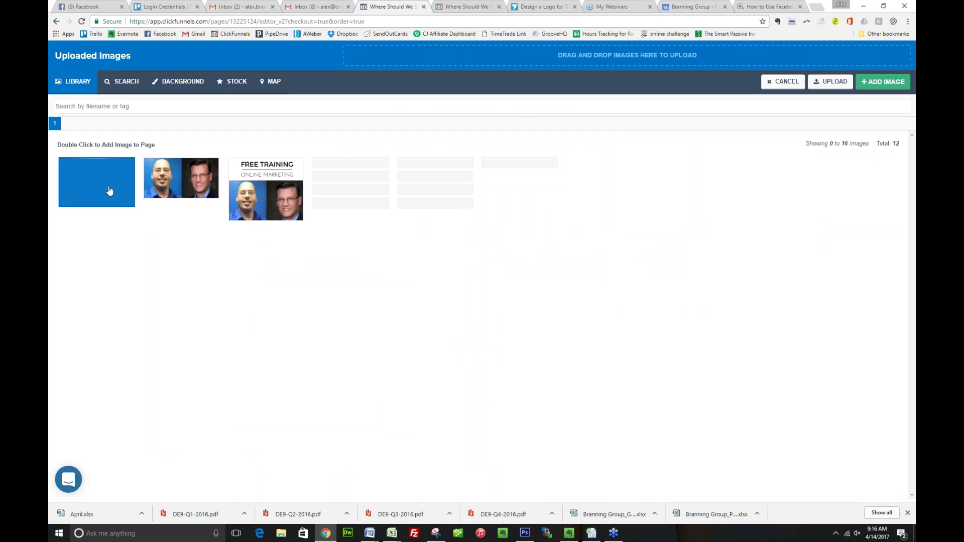
click(113, 187)
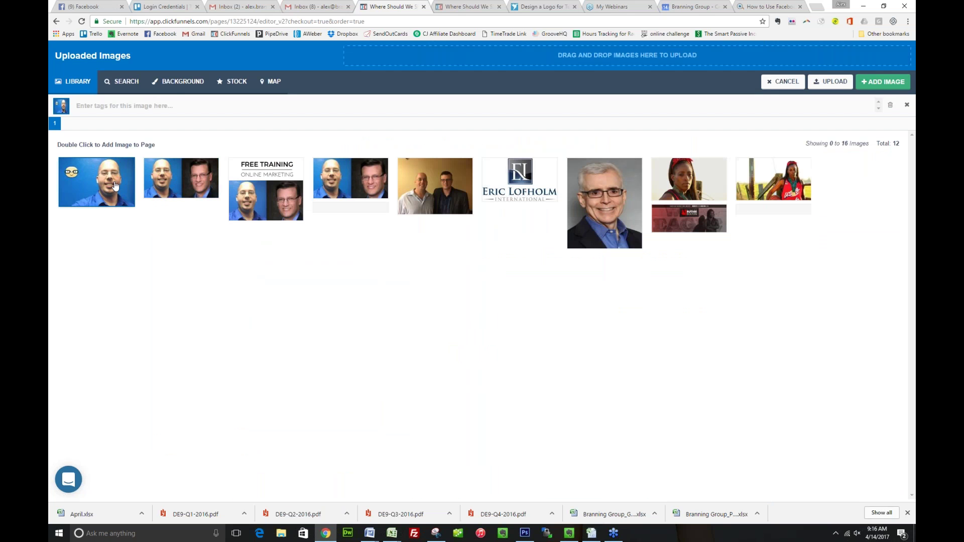
double_click(108, 188)
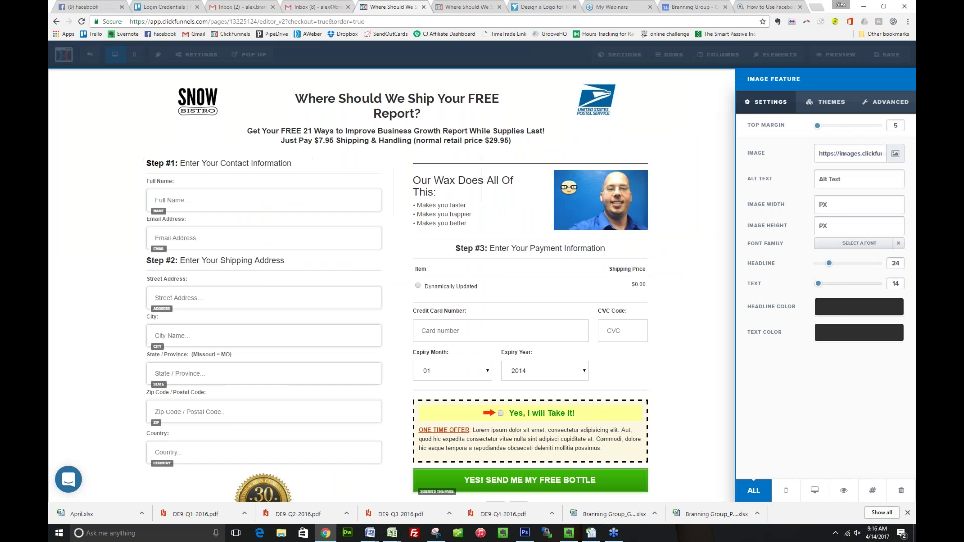
click(460, 201)
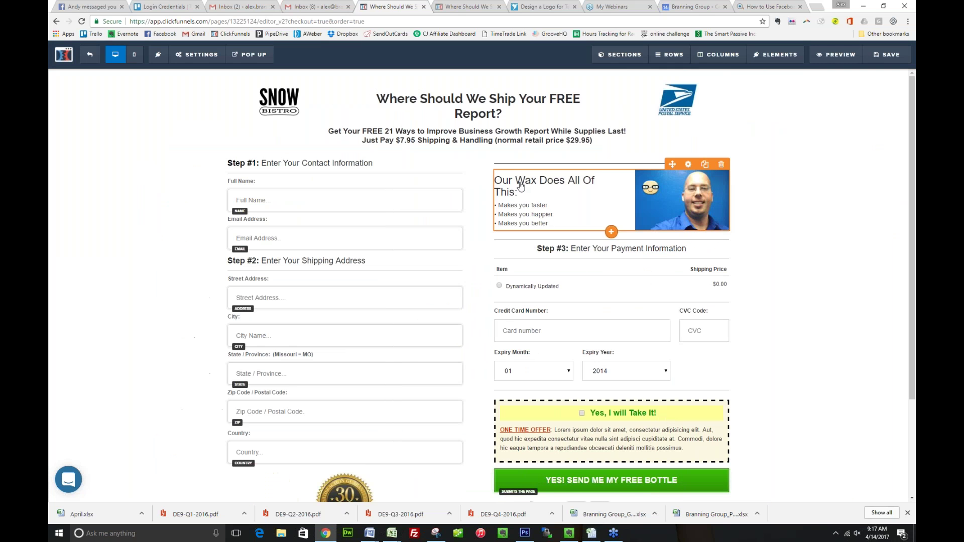
Change the block heading to read 'Report Shows You How To...'
double_click(527, 180)
text(Report)
drag(551, 180, 544, 208)
text(Show)
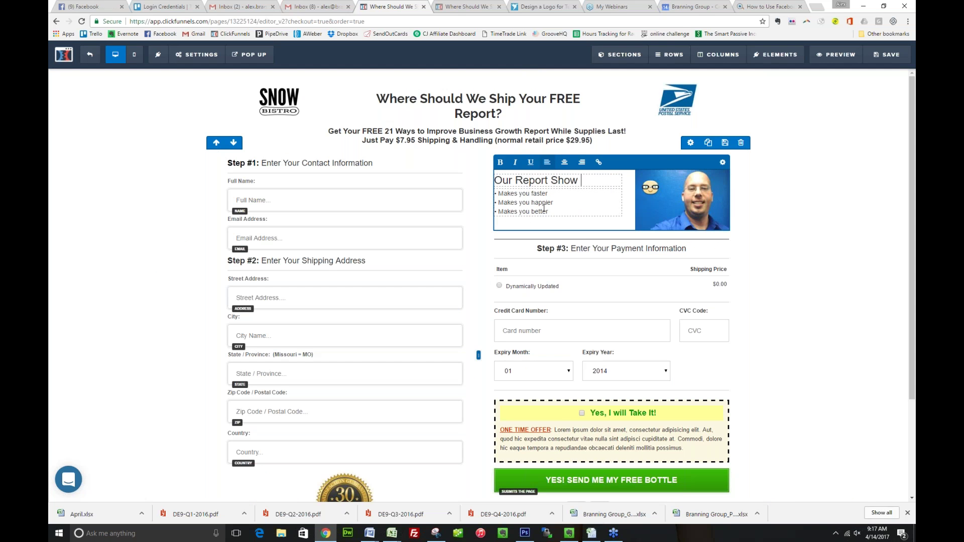
text(s You How)
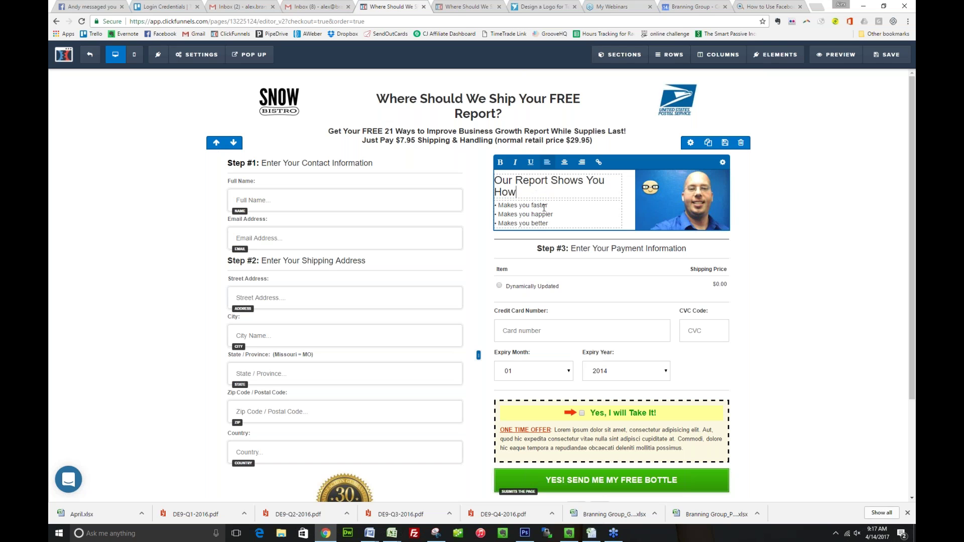
text( To...)
Rewrite the first two bullets as 'Improve business processes' and 'Build a team'
click(547, 223)
key(ctrl+a)
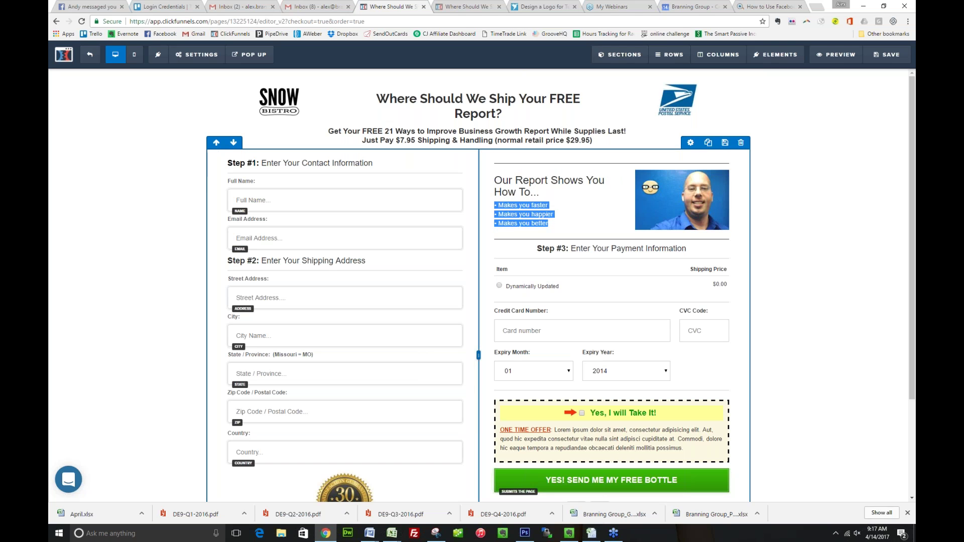
click(504, 211)
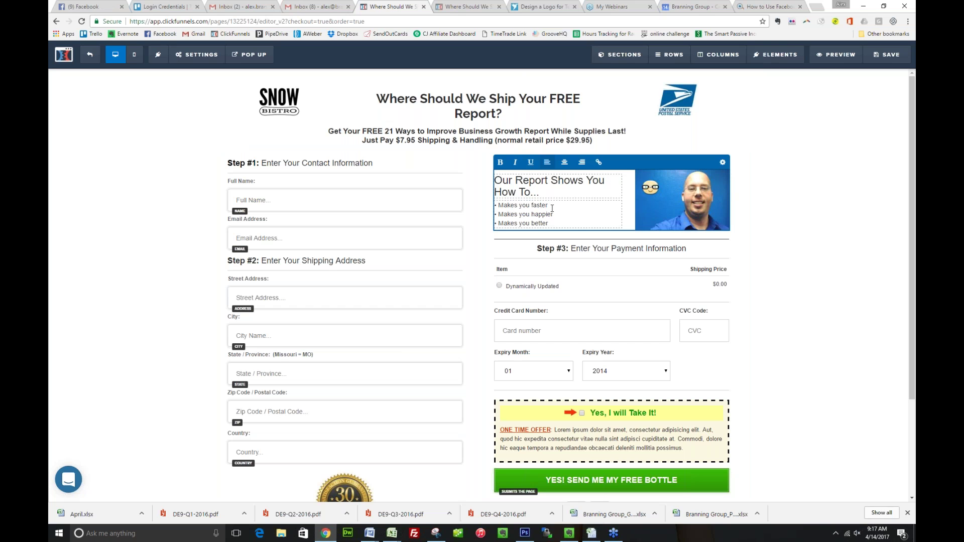
key(ctrl+shift+Left)
key(ctrl+shift+Left)
key(ctrl+shift+Left)
text(Improve business processes)
key(Down)
key(ctrl+shift+Left)
key(ctrl+shift+Left)
key(ctrl+shift+Left)
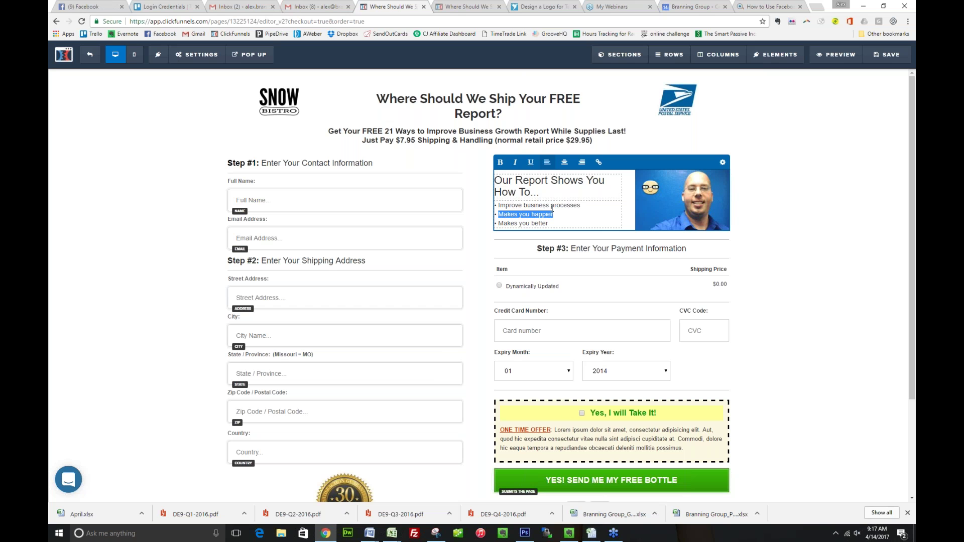
text(Build a team)
Rewrite the third bullet as 'Shift your mindset'
key(Down)
key(End)
key(ctrl+shift+Left)
key(ctrl+shift+Left)
key(ctrl+shift+Left)
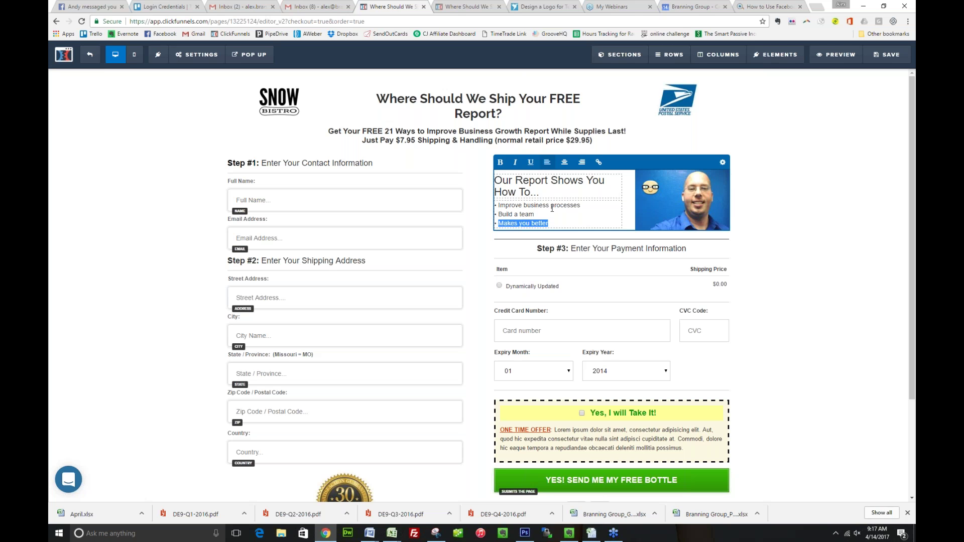
text(Shift youer)
key(BackSpace)
key(BackSpace)
text(r mindset)
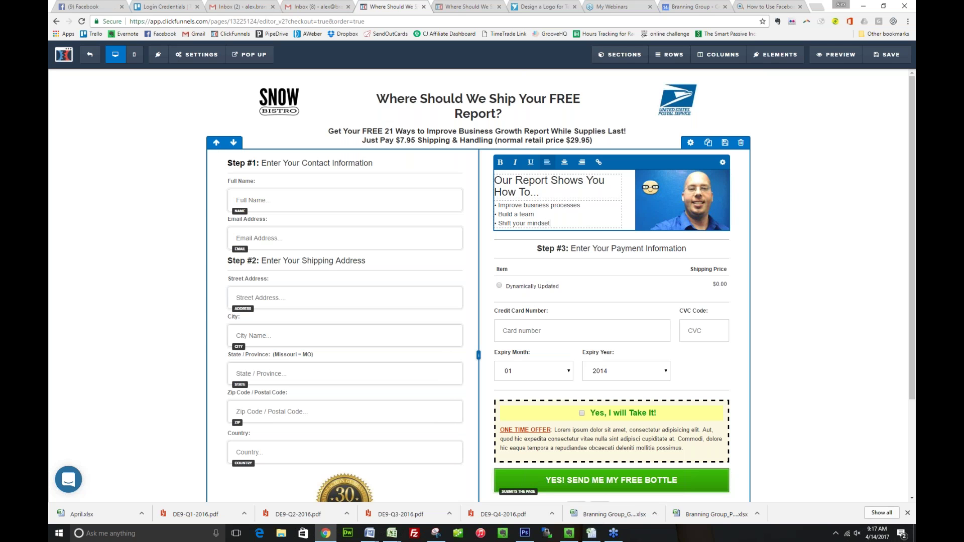
click(583, 332)
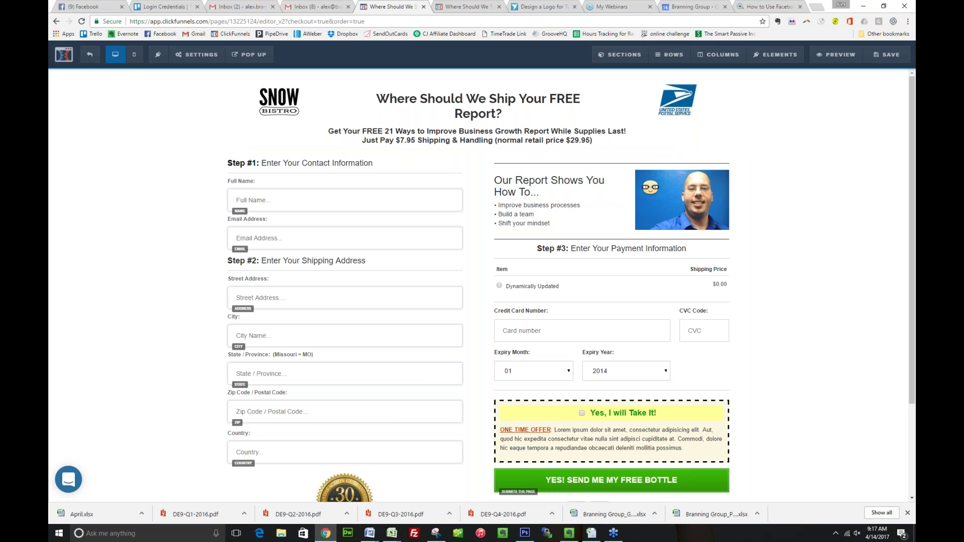
Replace the placeholder bump text with a pitch to schedule a one-hour coaching session
click(628, 437)
triple_click(867, 200)
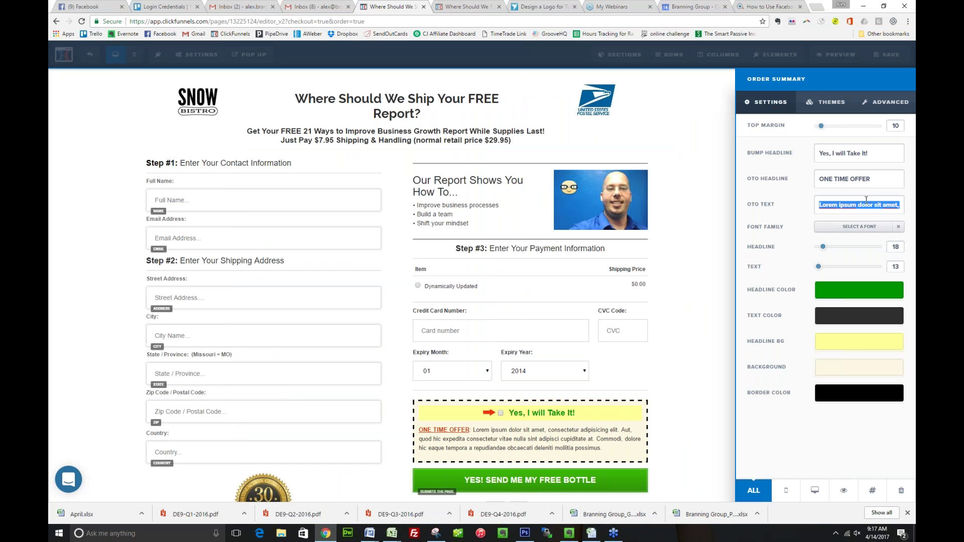
key(BackSpace)
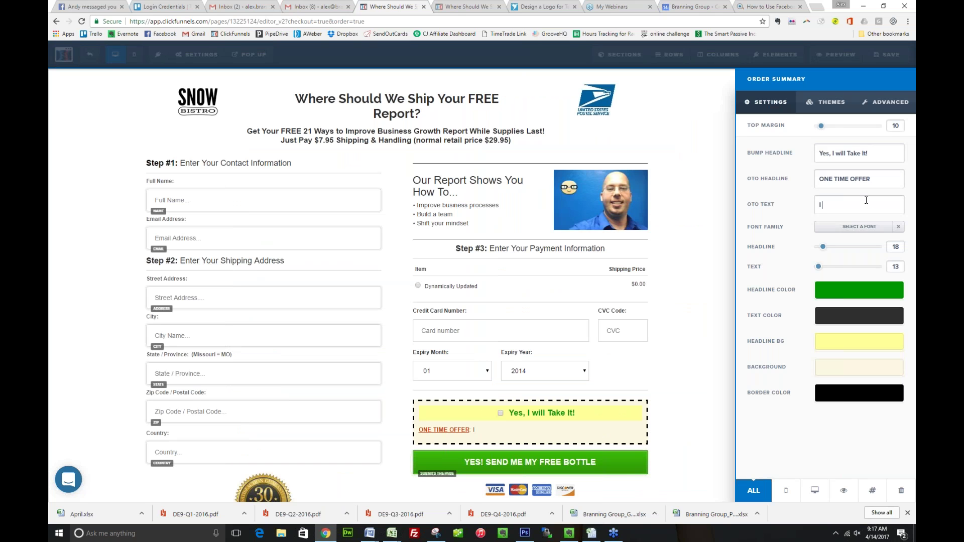
text(Click the checkbox to schedul)
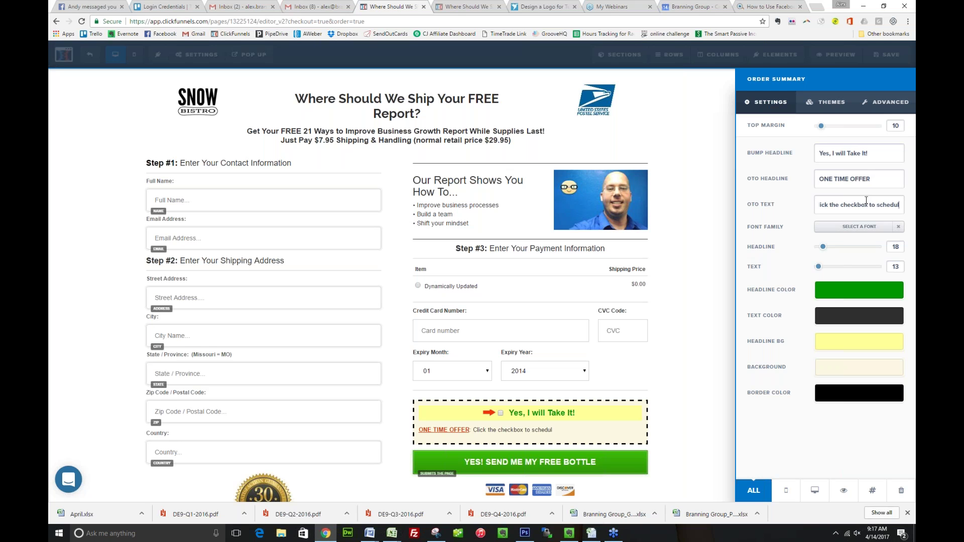
text(e a one hour coachin)
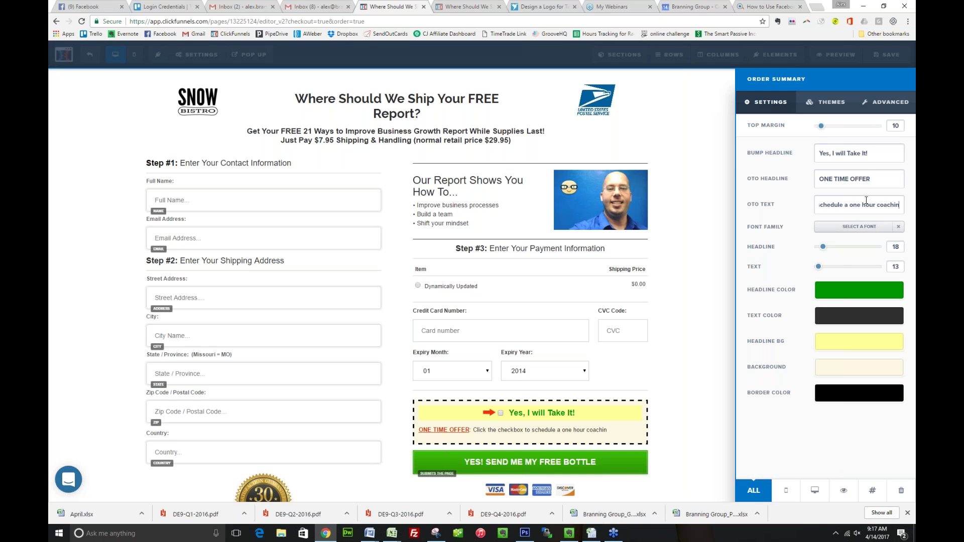
text(g session with Terri)
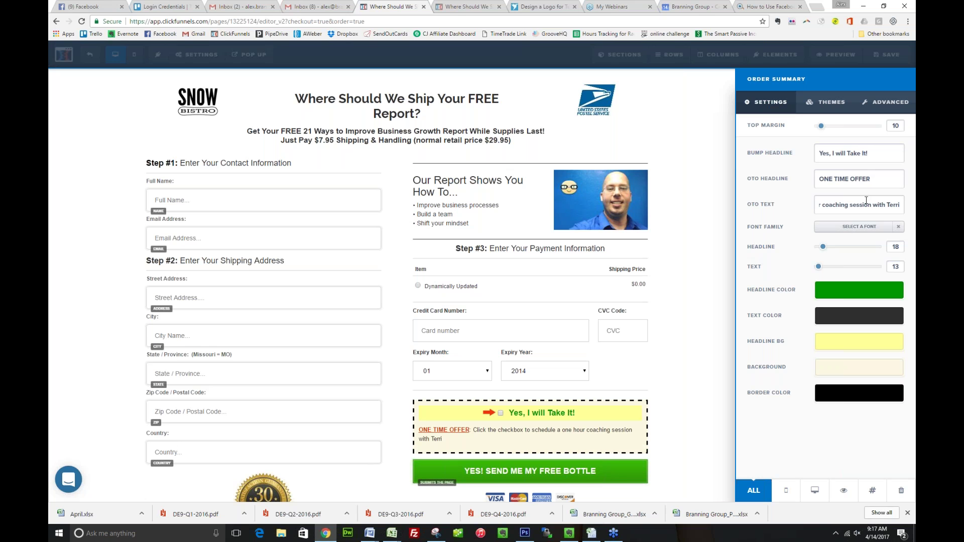
text( sio)
key(BackSpace)
key(BackSpace)
key(BackSpace)
text(o that she can strategize with you on changes to make ni)
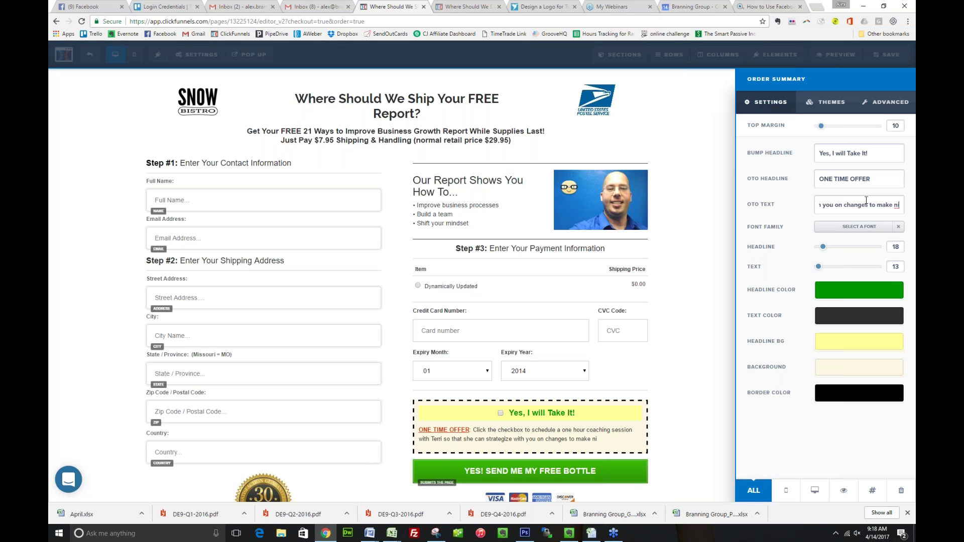
text( your business. N)
text(o)
Finish the bump text: normally $250 per session, reserve today for ONLY $29.95
key(BackSpace)
key(BackSpace)
text(Terri normall)
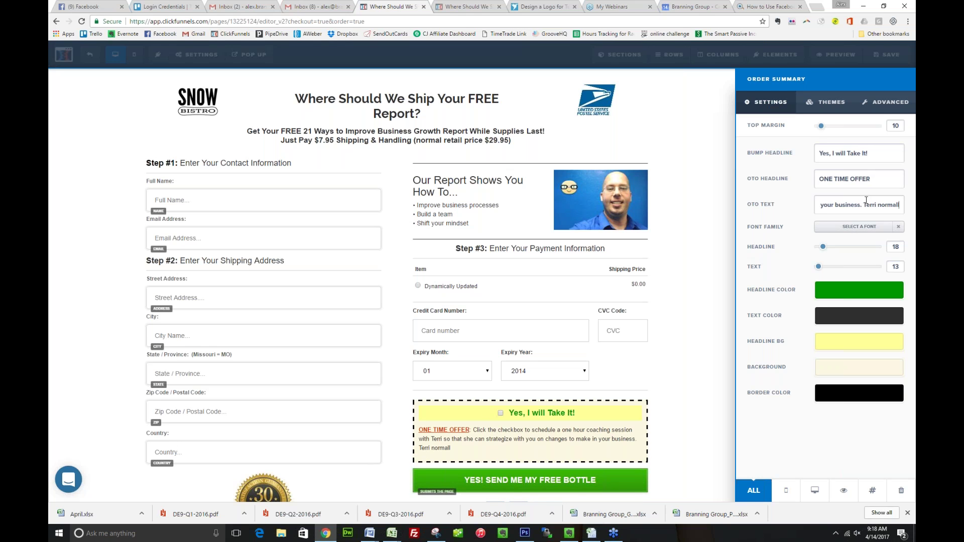
text(y charges $25)
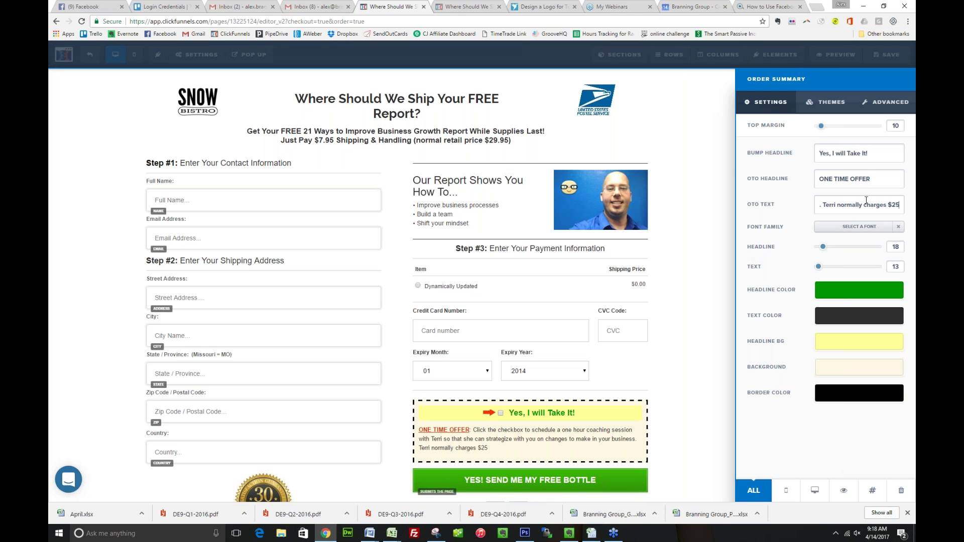
text(0 for a one hour session, but you can reserve a session today)
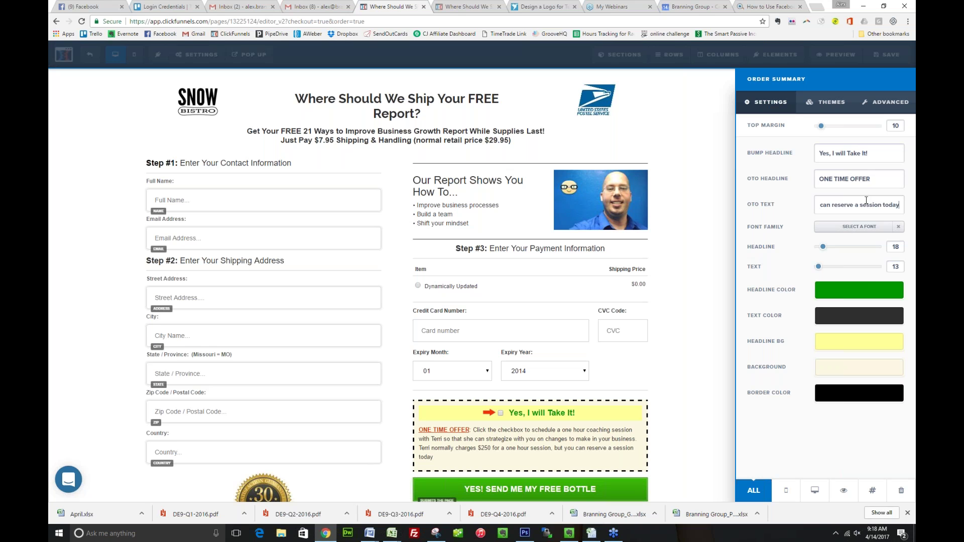
text( for ONLY $)
text(.)
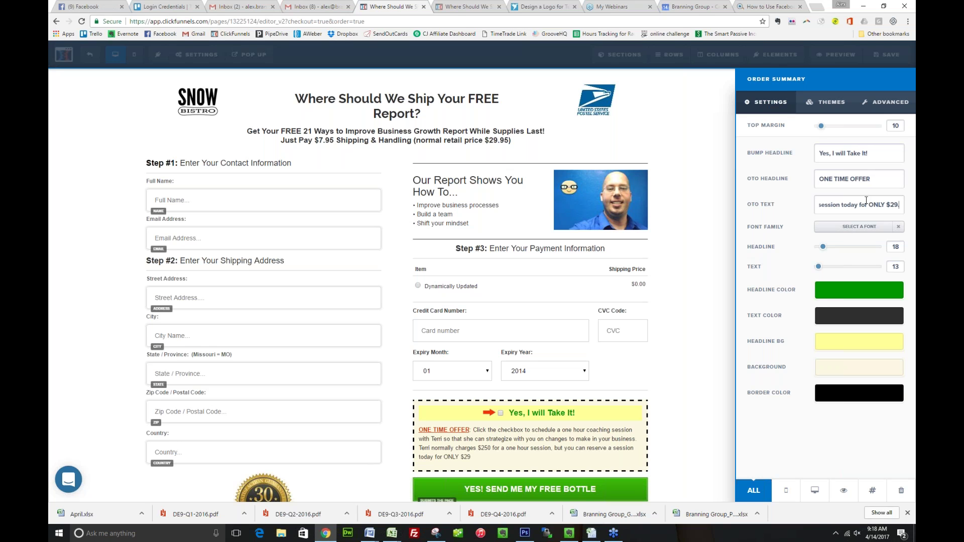
text(95)
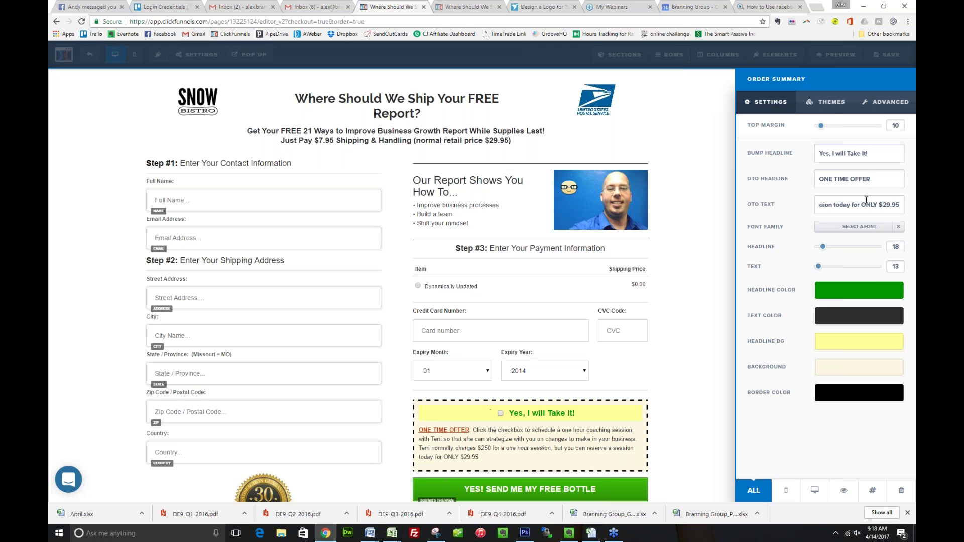
click(408, 389)
scroll(610, 457, down, 1)
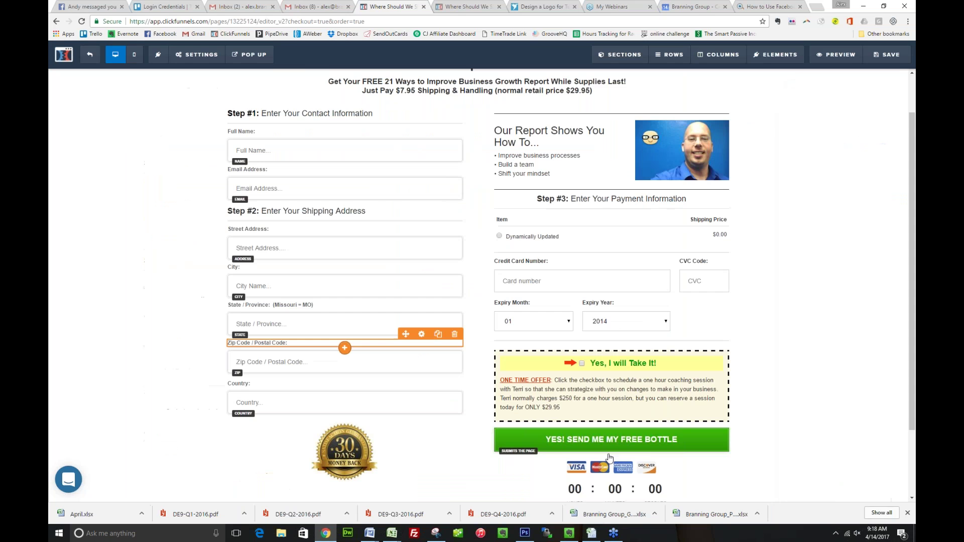
scroll(609, 457, down, 1)
Change the submit button text to 'YES! SEND ME MY FREE REPORT'
click(658, 407)
click(898, 182)
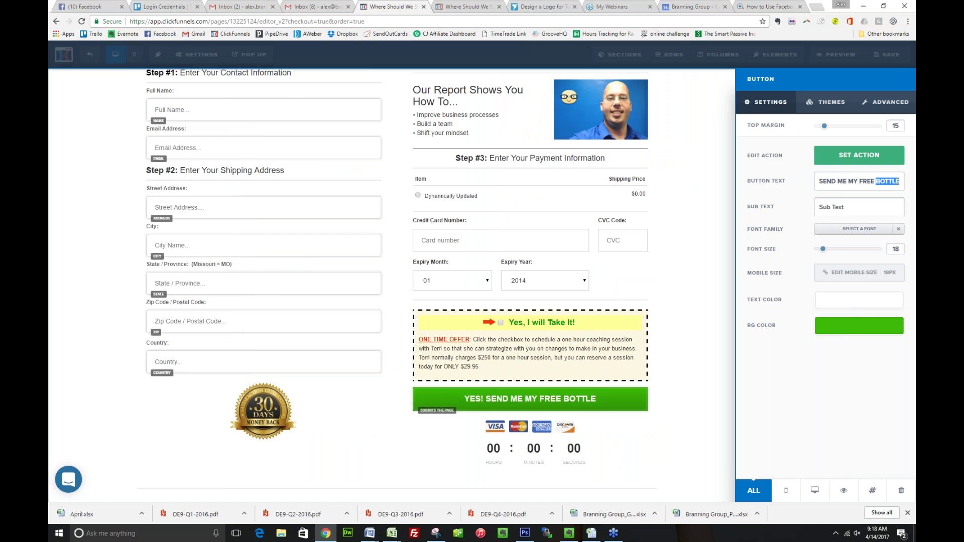
key(BackSpace)
key(BackSpace)
key(BackSpace)
key(BackSpace)
key(BackSpace)
key(BackSpace)
text(REPORT)
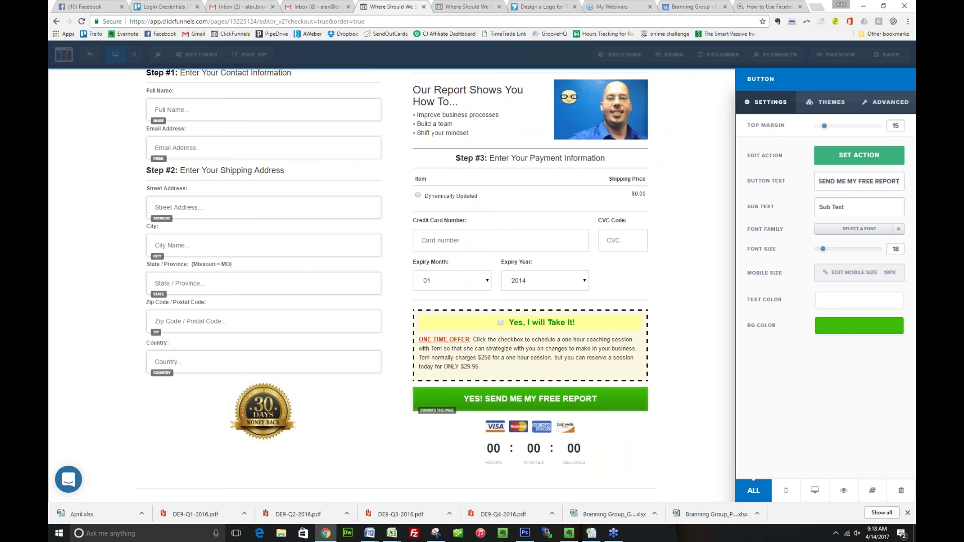
click(390, 406)
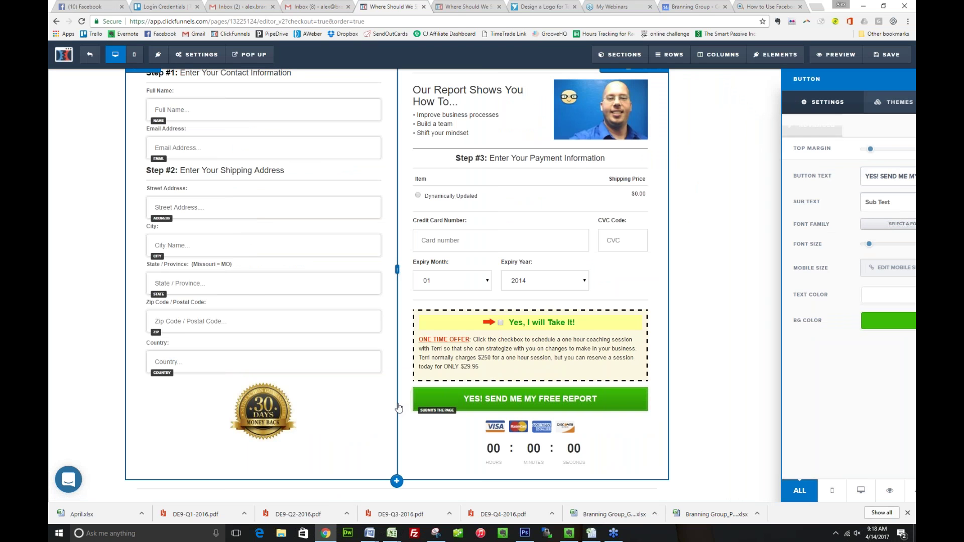
Delete the copyright footer section below the countdown timer
click(583, 455)
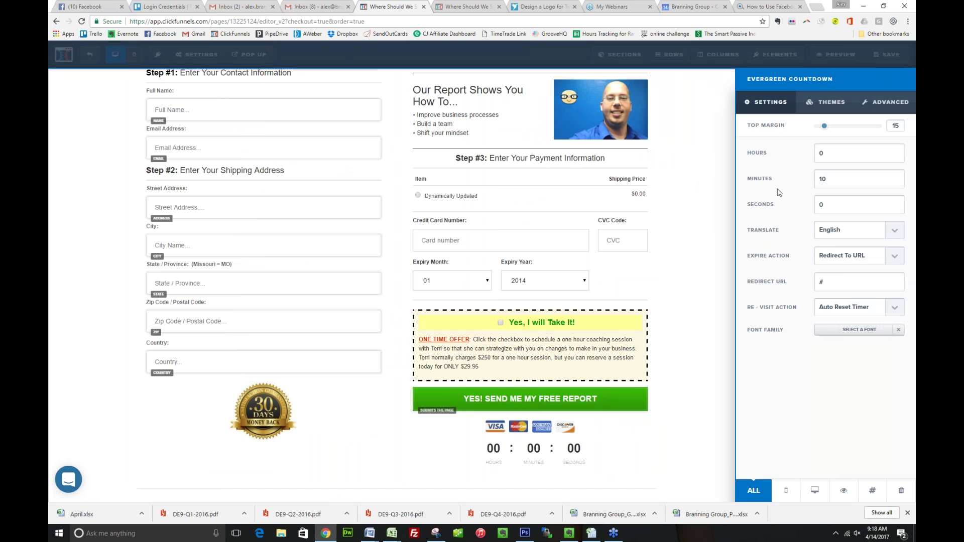
click(699, 227)
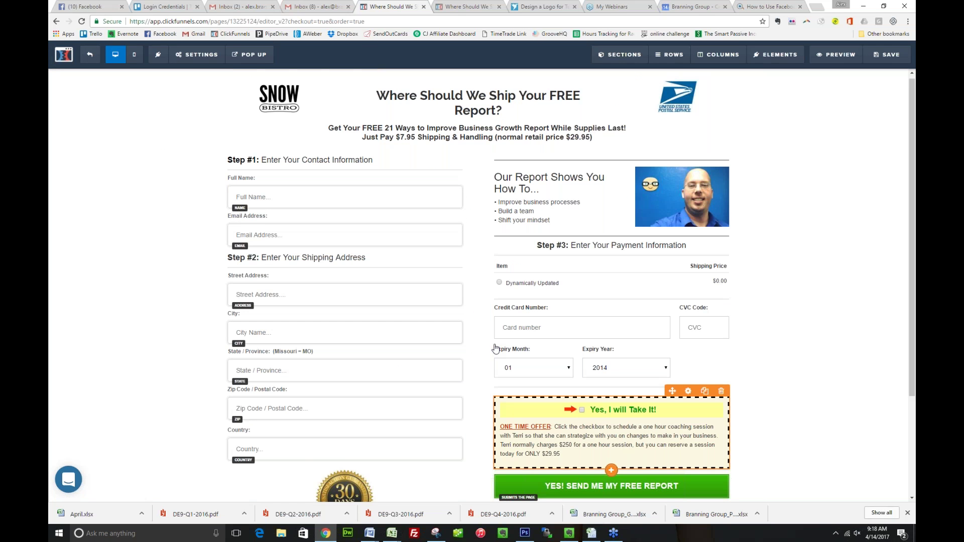
scroll(494, 348, down, 3)
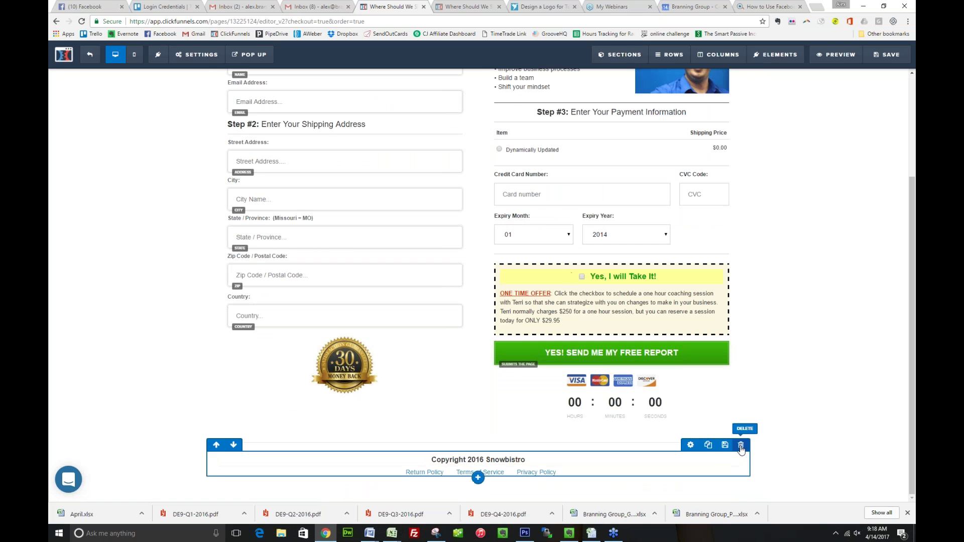
click(742, 445)
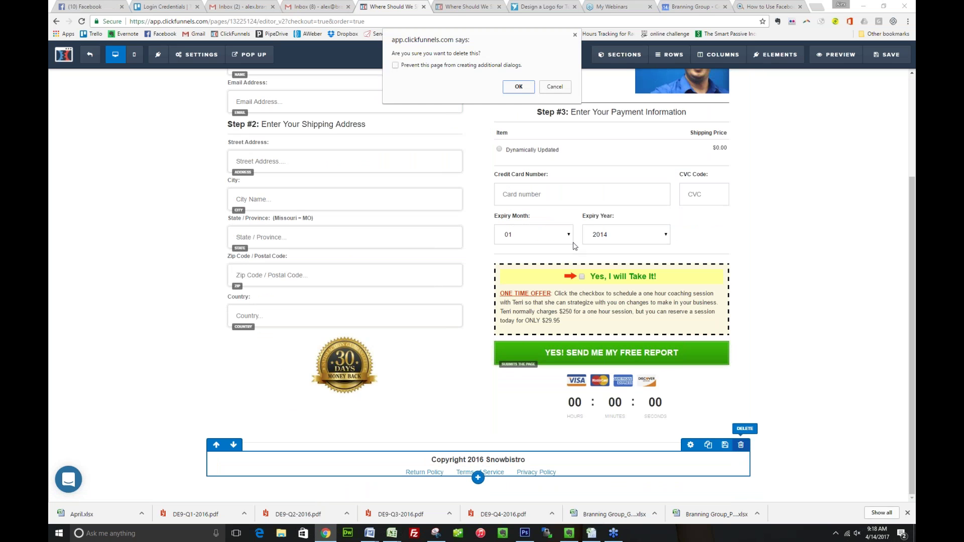
click(520, 89)
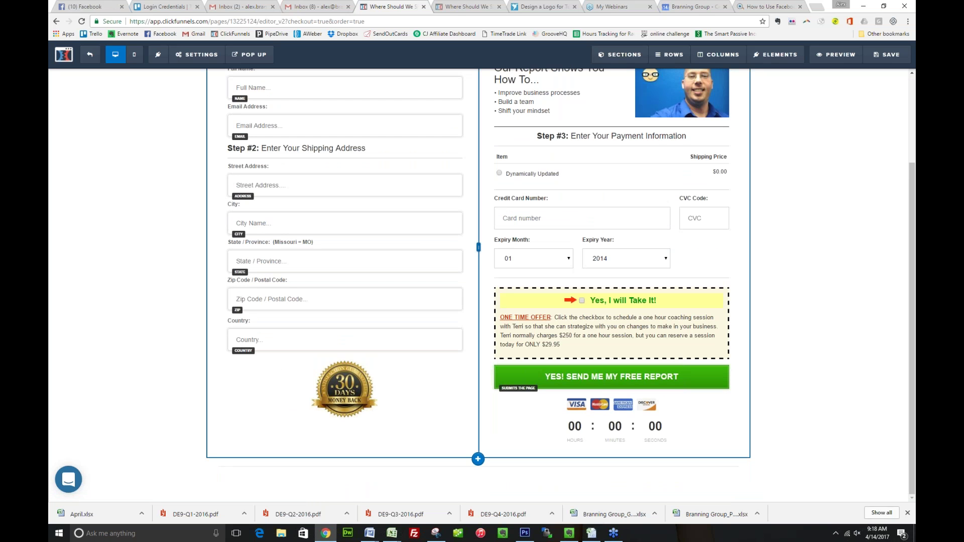
Swap the header image for the keyboard photo and clear its 100 width value
scroll(274, 107, up, 2)
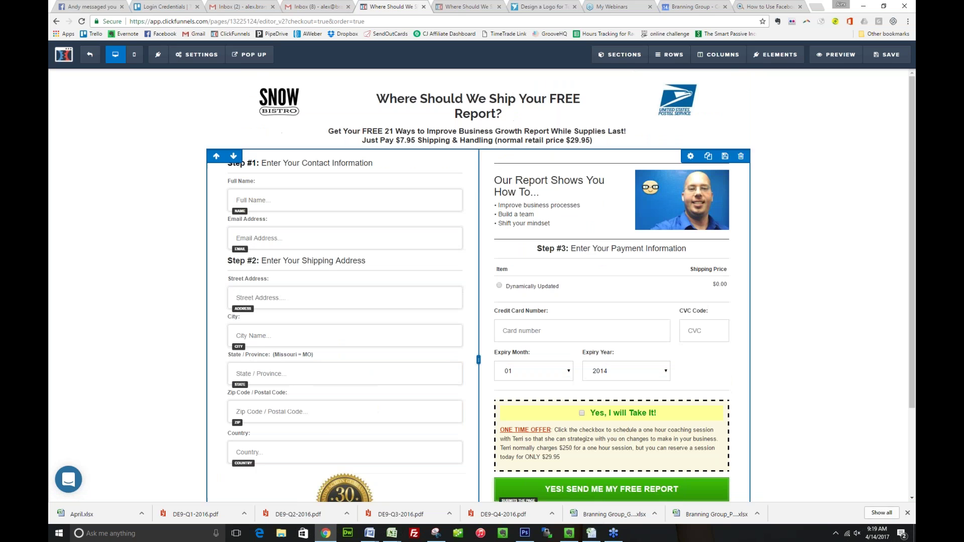
click(274, 106)
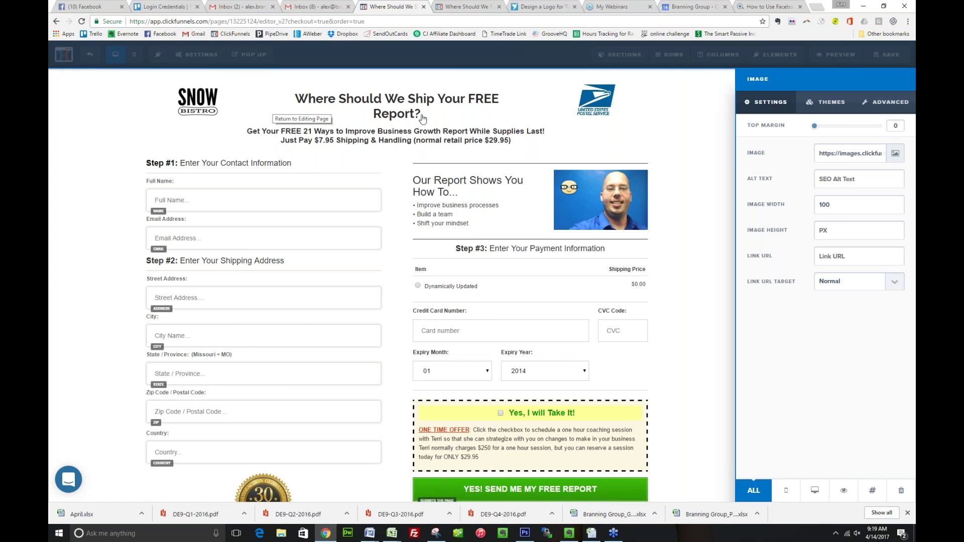
click(896, 153)
double_click(282, 178)
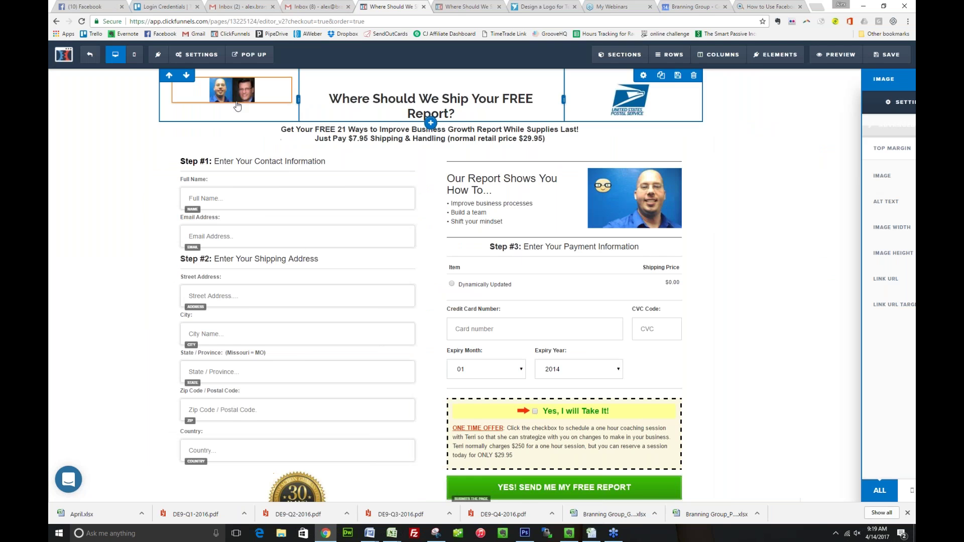
click(872, 153)
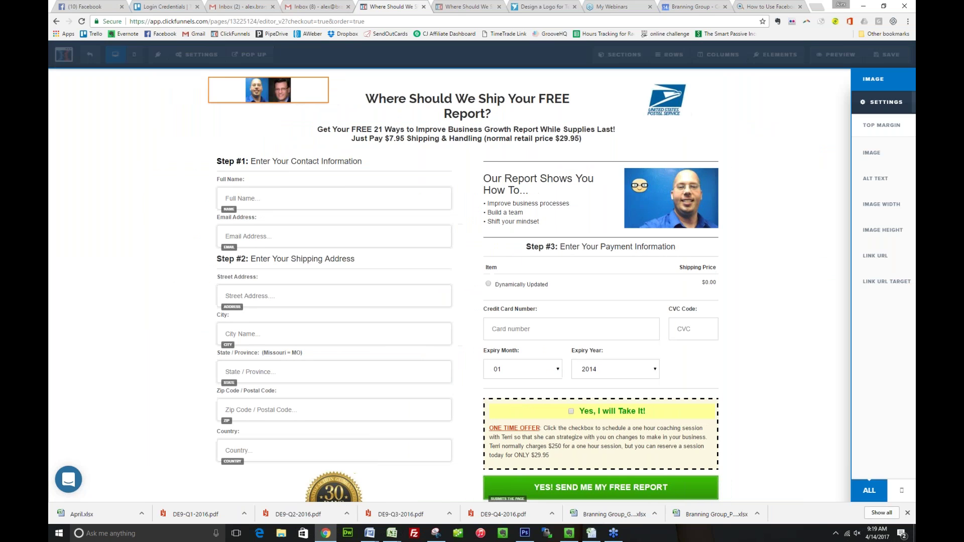
click(366, 183)
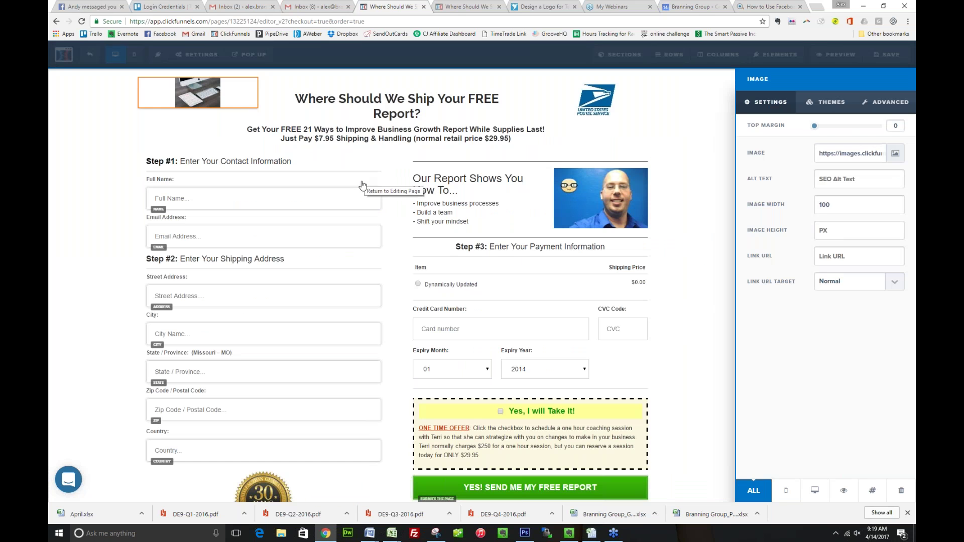
double_click(823, 204)
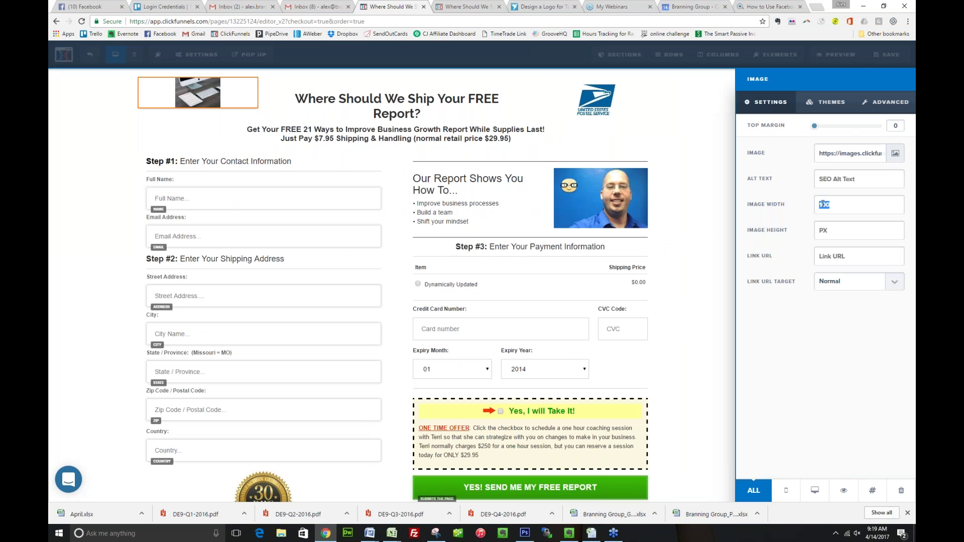
key(BackSpace)
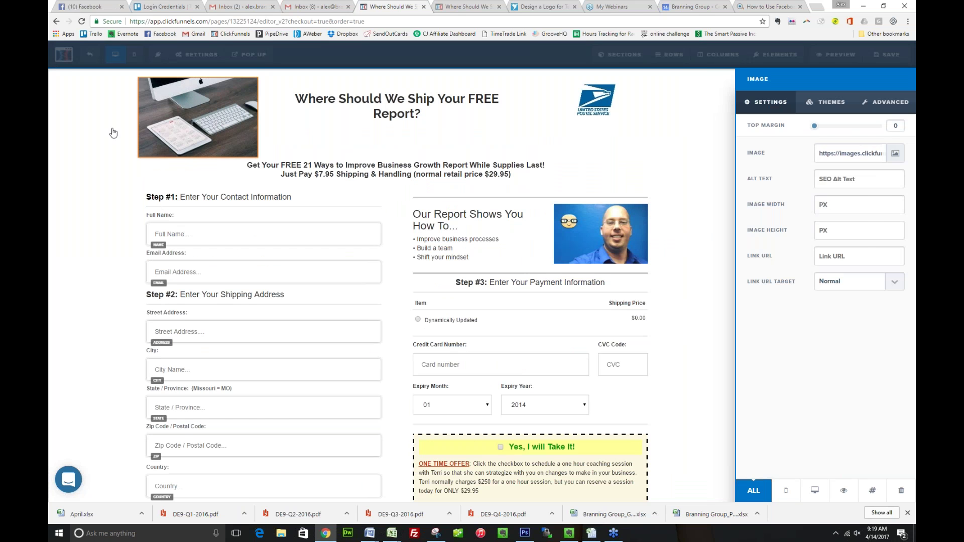
click(111, 130)
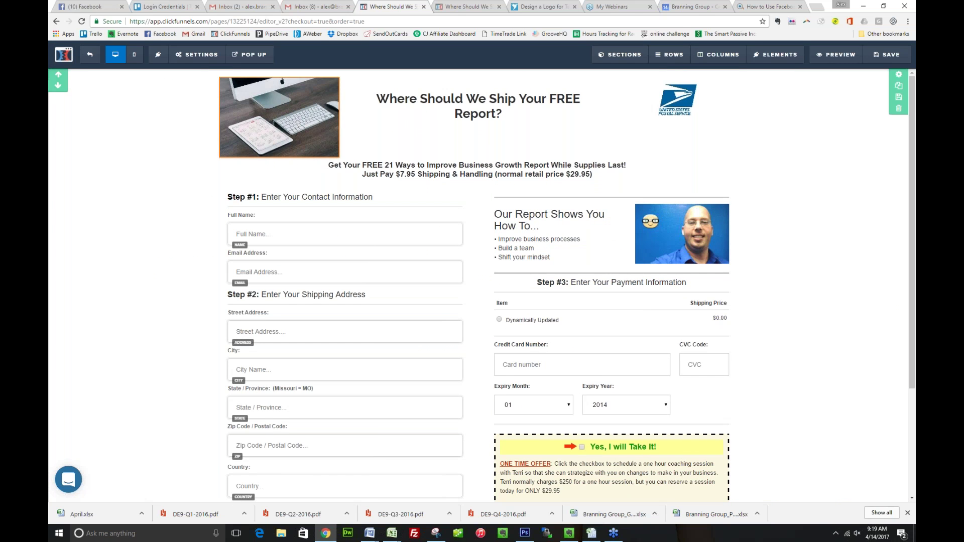
Delete the USPS logo and widen the heading column so the title fits one line
click(734, 103)
click(522, 86)
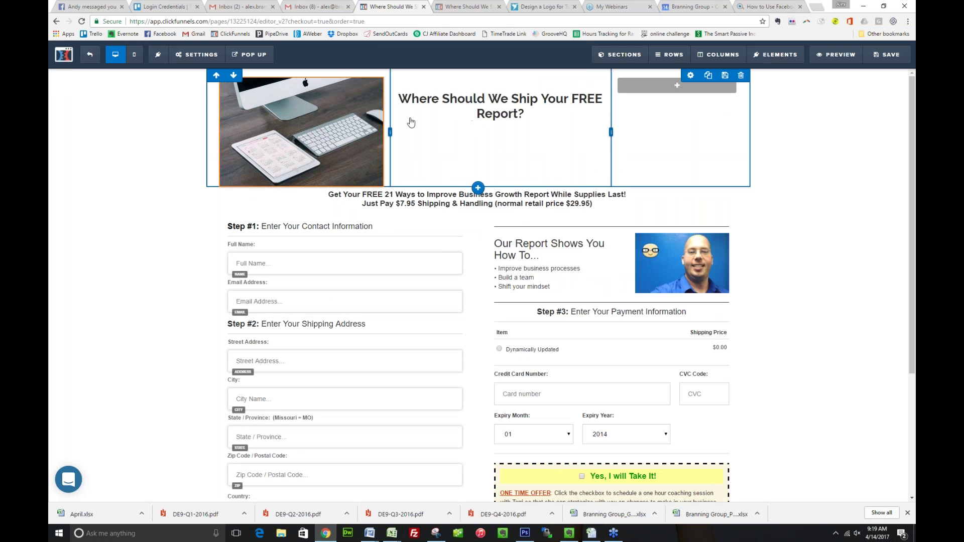
drag(612, 132, 693, 128)
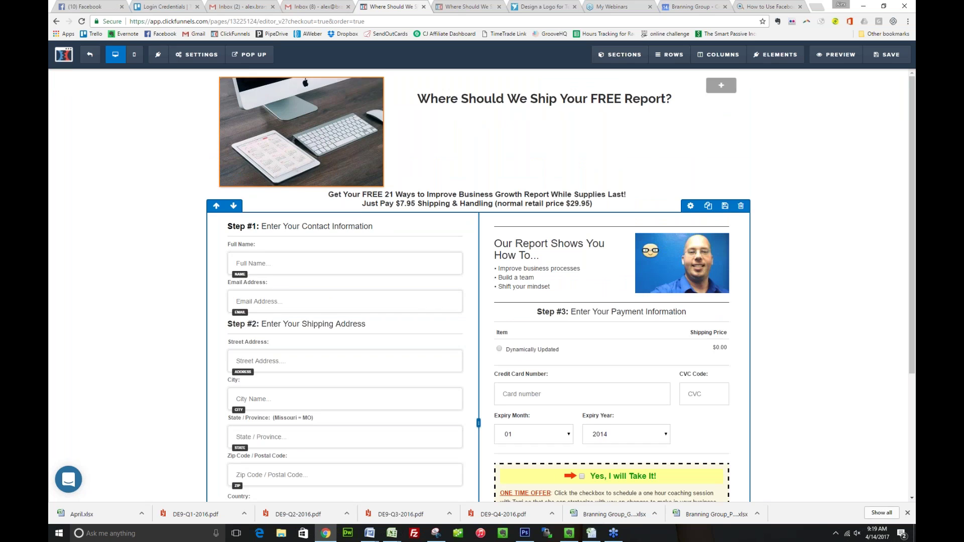
scroll(561, 246, down, 1)
scroll(562, 246, down, 4)
scroll(562, 246, up, 5)
Change the SEO title to 'Where Should We Ship Your FREE Report?'
mouse_move(184, 58)
click(192, 93)
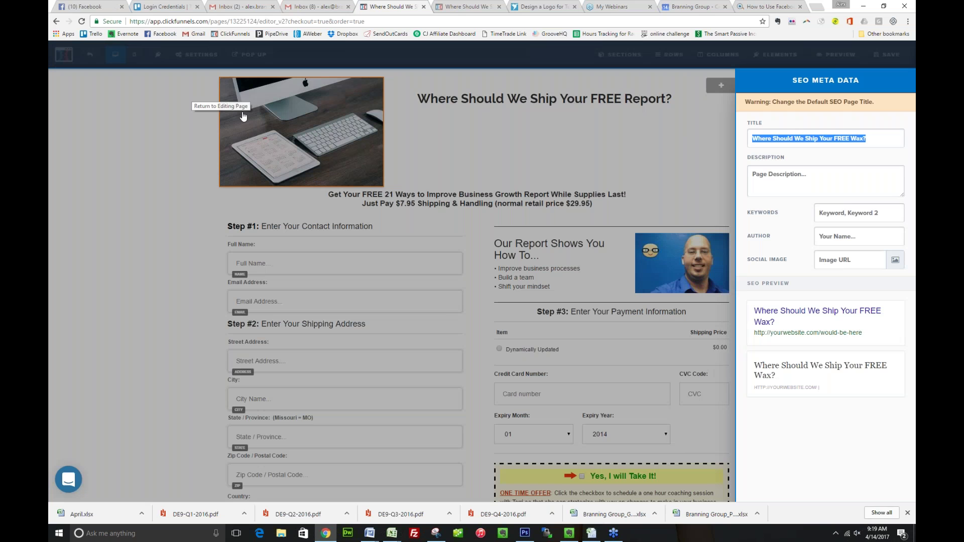
click(863, 120)
key(BackSpace)
key(BackSpace)
key(BackSpace)
text(Report)
Fill the SEO Author field with the presenter's name and close the panel
click(824, 175)
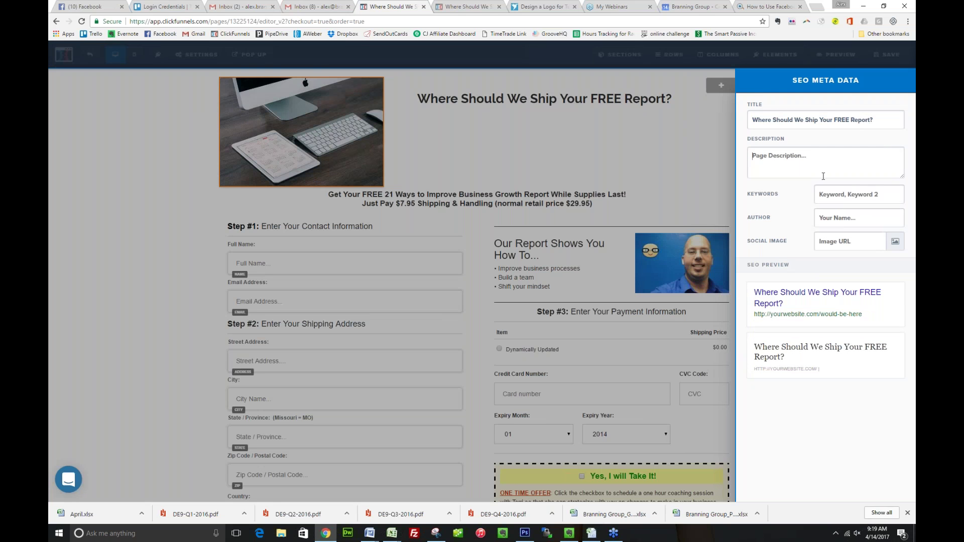
key(Tab)
key(Tab)
text(Terri Cornish)
key(Tab)
click(643, 154)
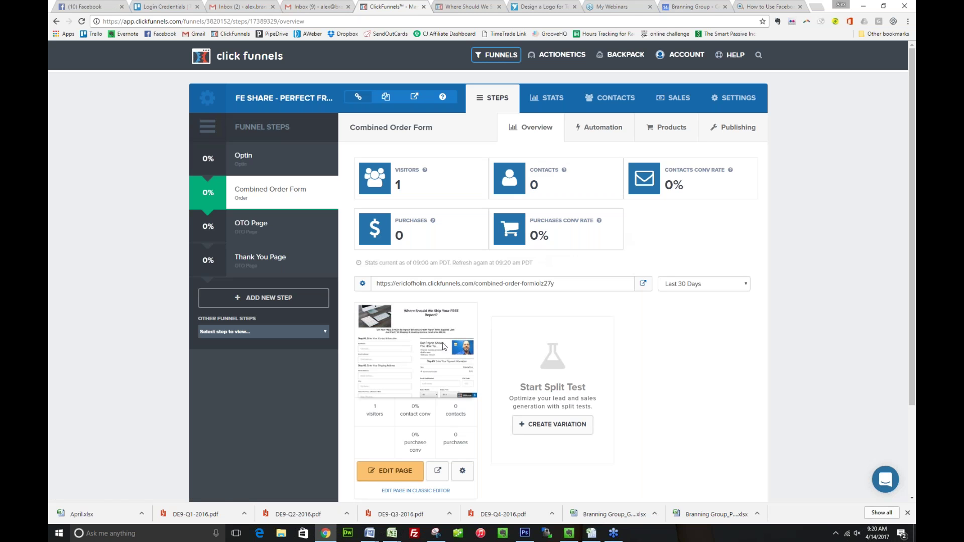
Show the Combined Order Form step's empty Products list, passing through Automation
click(599, 127)
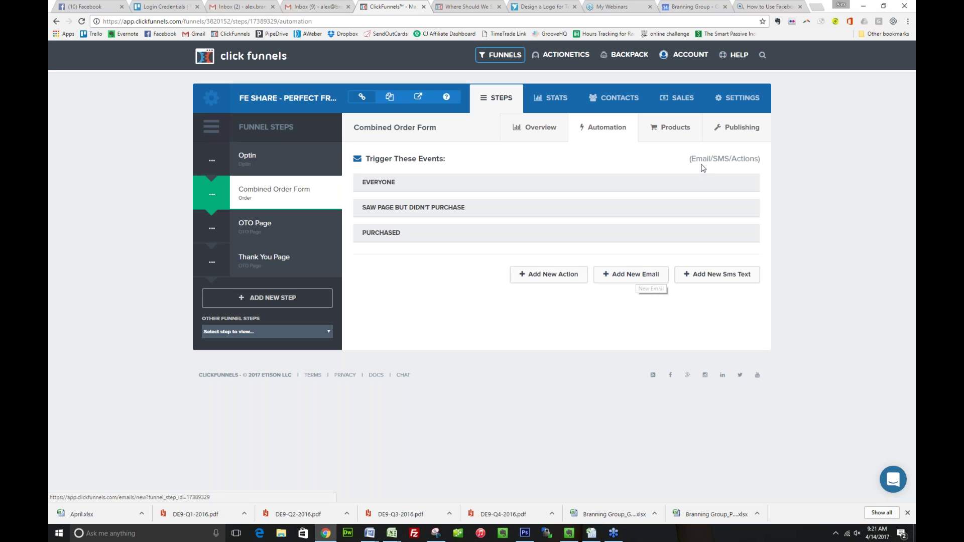
click(671, 127)
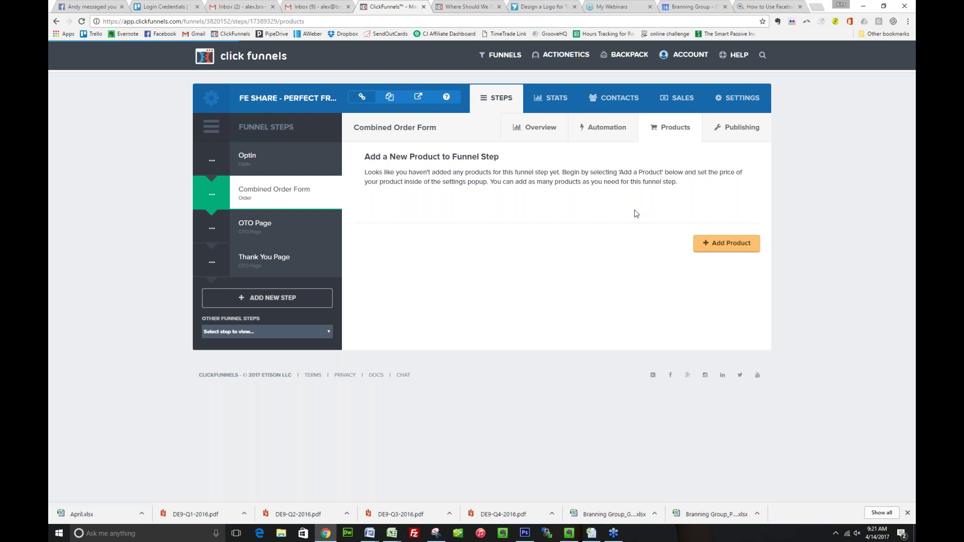
Add a new product named 'FREE REPORT (S&H)' billed through Infusionsoft
click(712, 245)
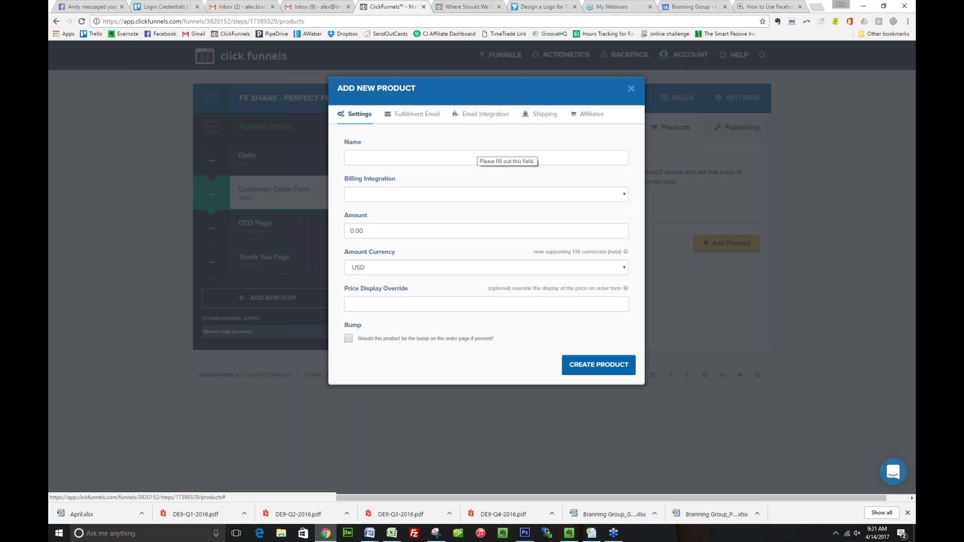
click(477, 154)
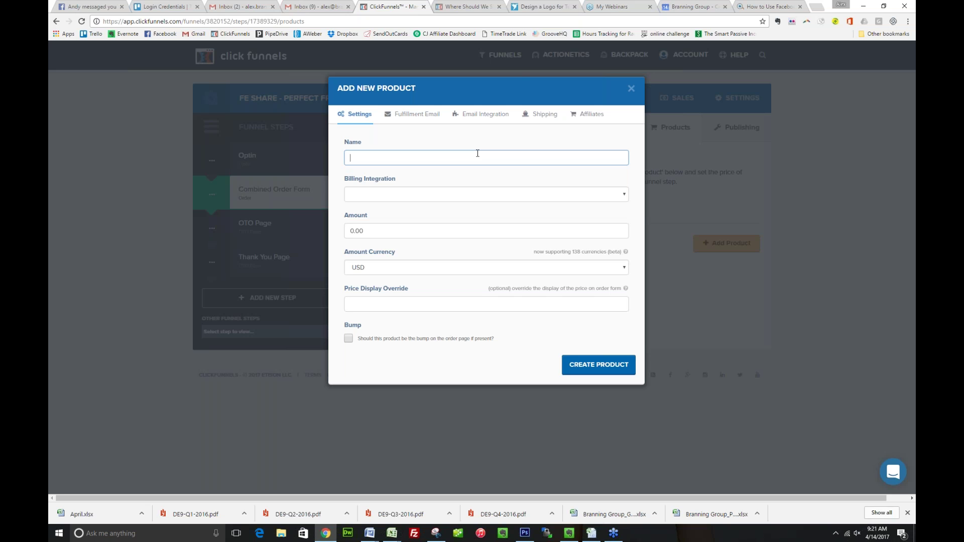
text(FREE REPORT (S&H)
key(Tab)
key(Down)
key(Down)
click(476, 195)
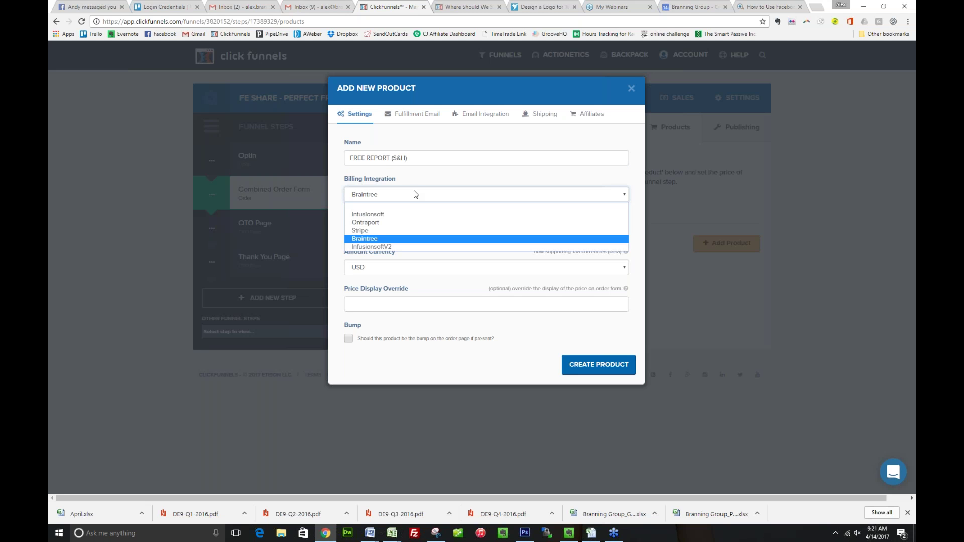
click(378, 215)
Set the product amount to 7.95 with a $7.95 price display override
click(390, 228)
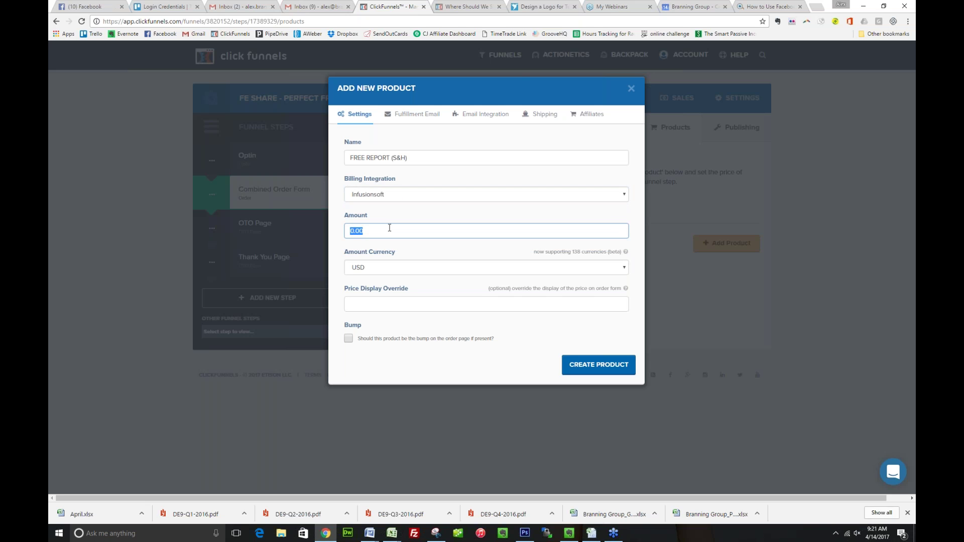
text(7.95)
click(385, 303)
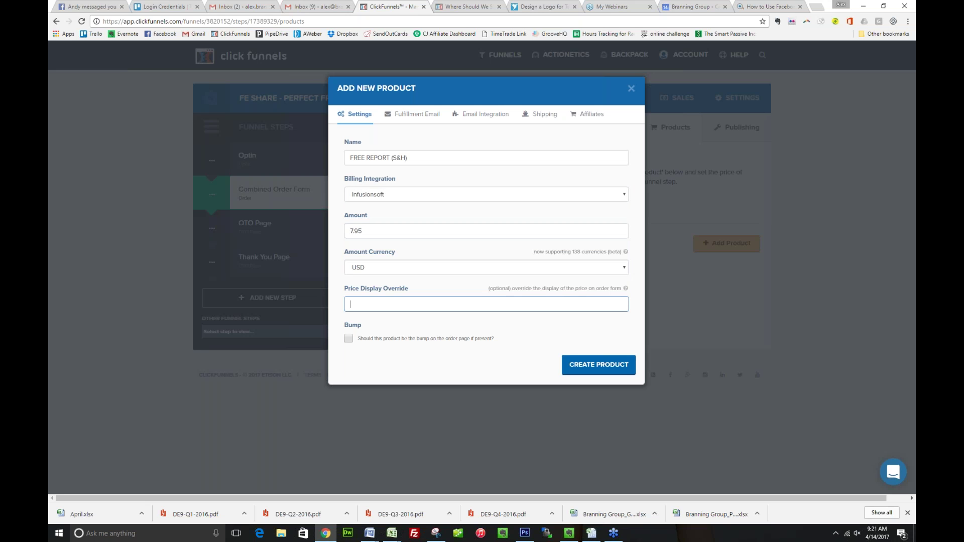
text($7.95)
Reword the fulfilment email to mention the report, keeping a new thank-you page
click(417, 115)
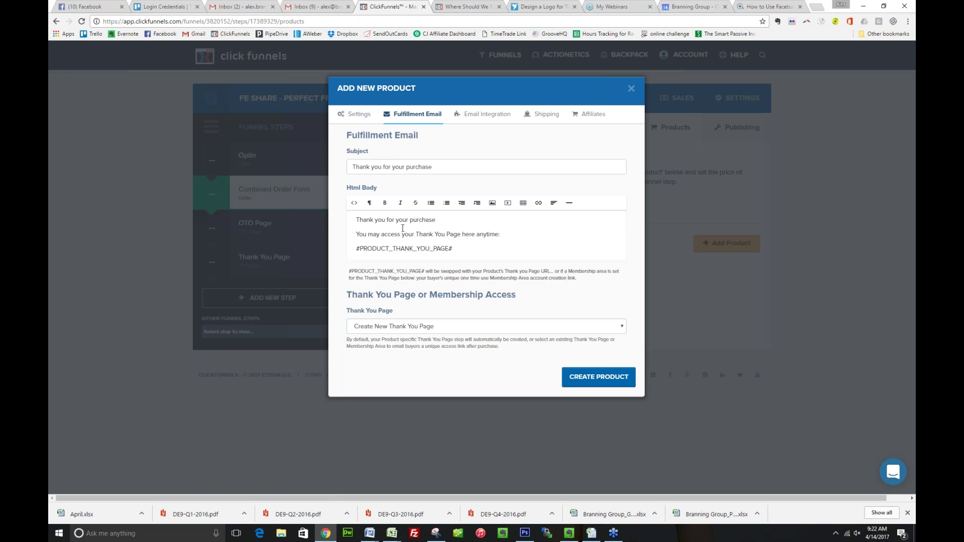
drag(418, 234, 459, 234)
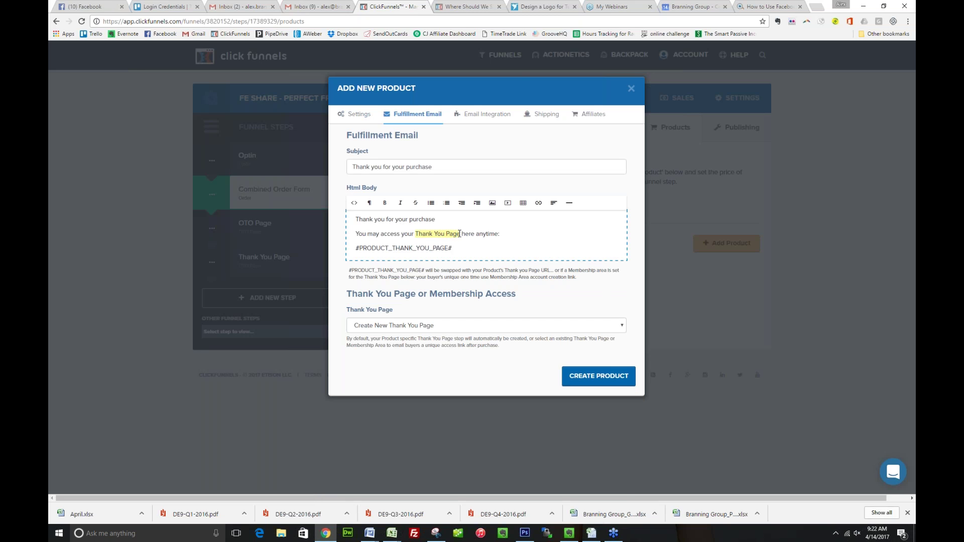
key(BackSpace)
text(report)
click(478, 326)
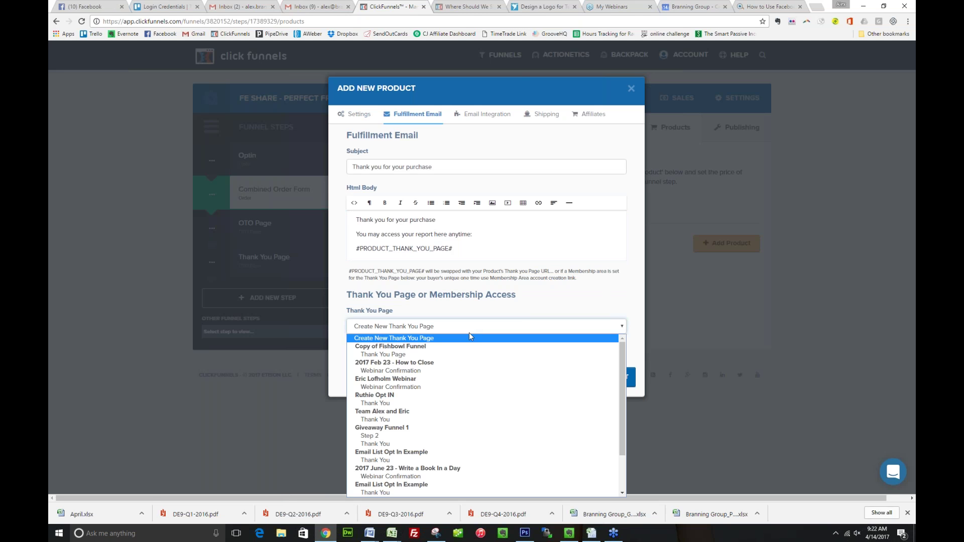
scroll(446, 386, down, 2)
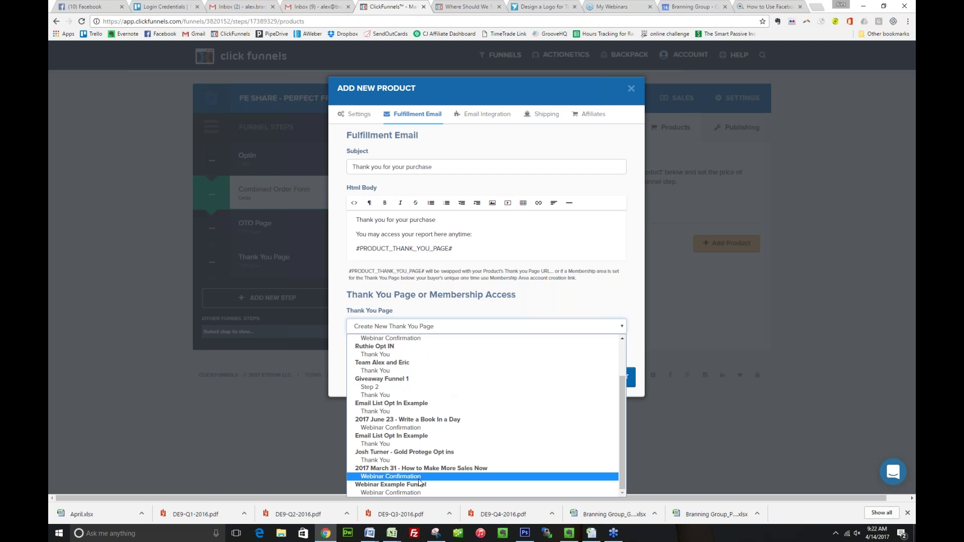
scroll(409, 450, up, 2)
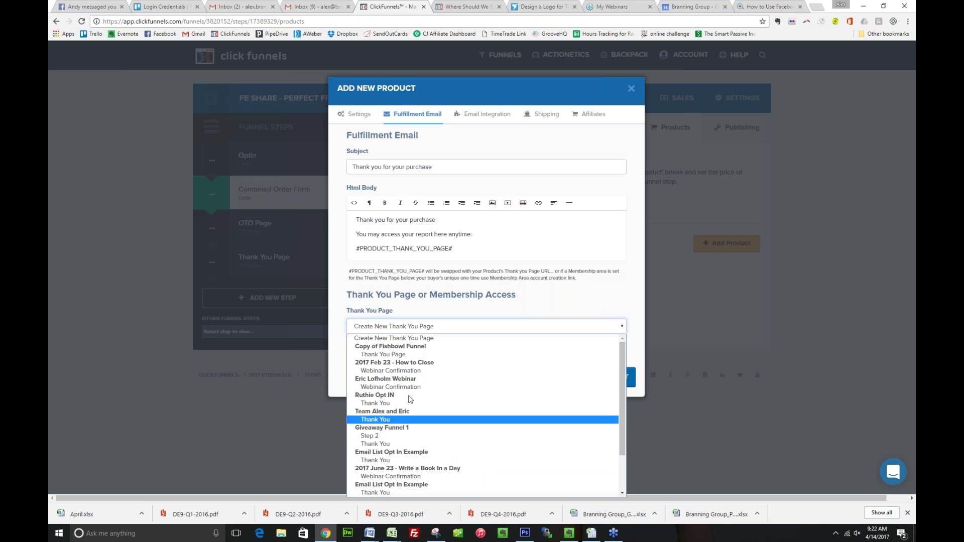
click(412, 339)
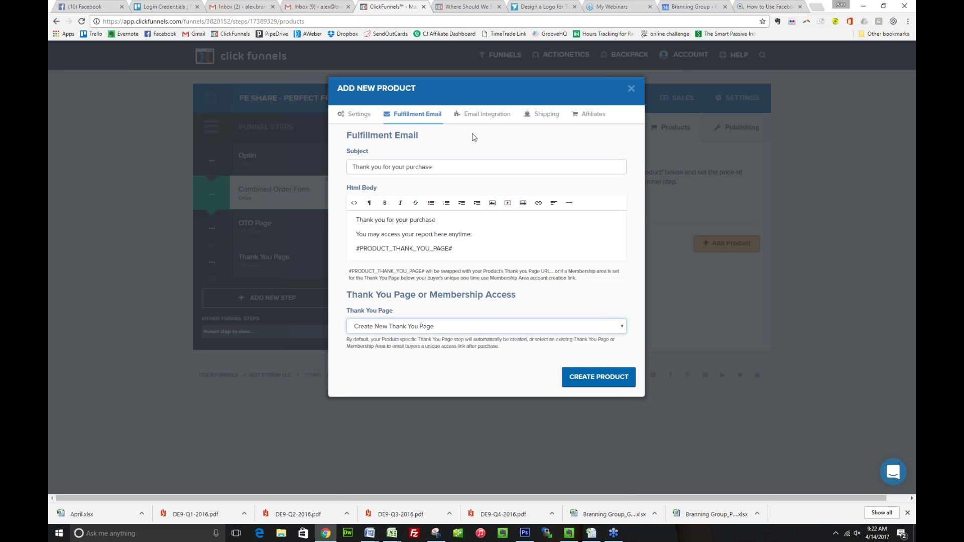
click(481, 120)
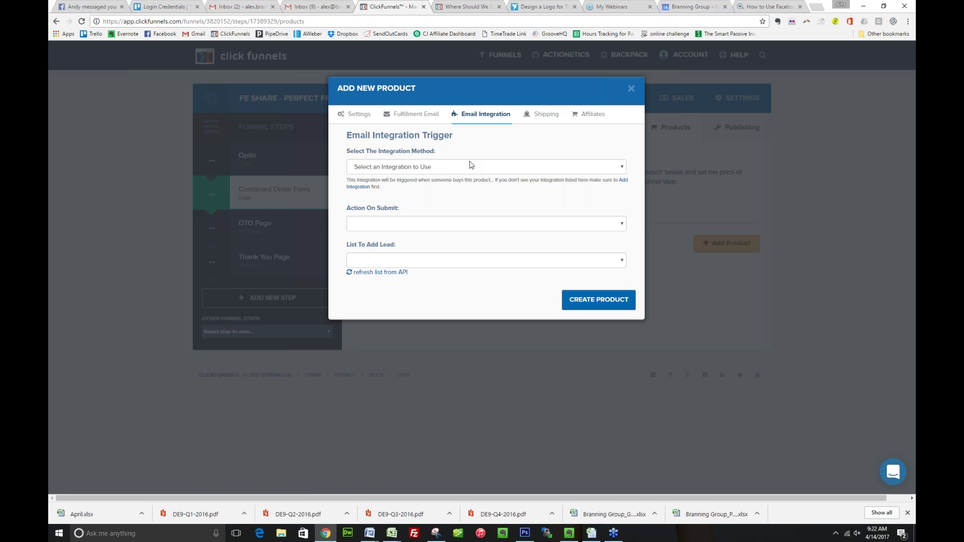
Check the email integration, shipping and affiliate options, then create the Free Report (S&H) product
click(454, 170)
click(454, 170)
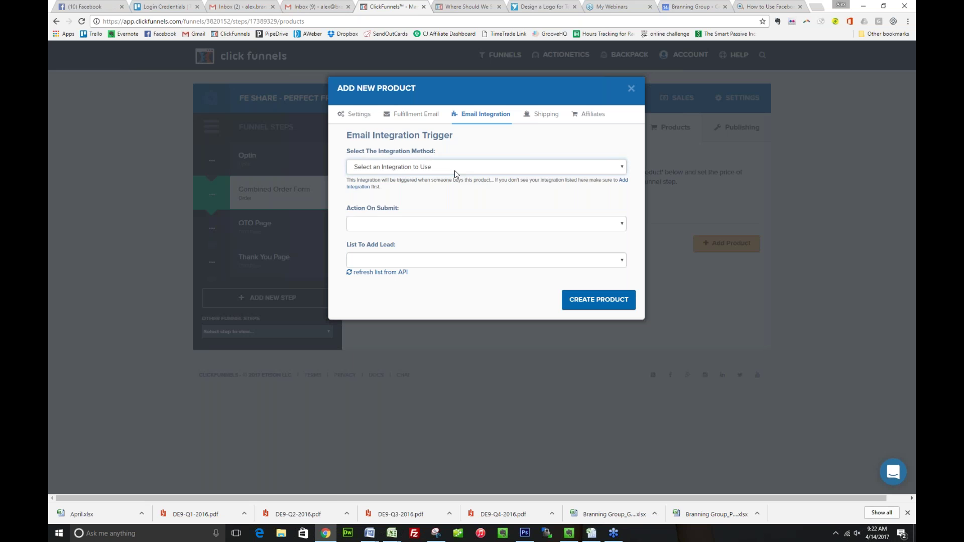
click(541, 126)
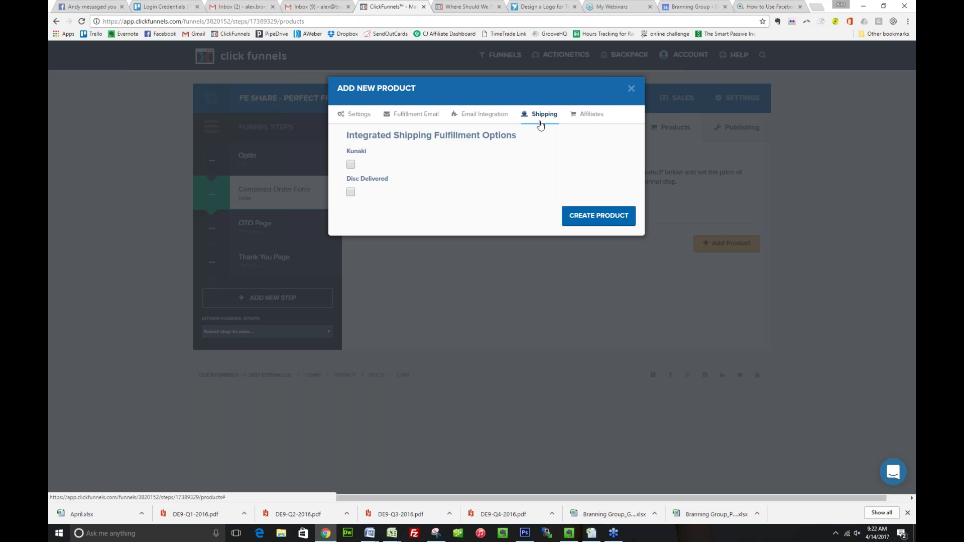
click(597, 123)
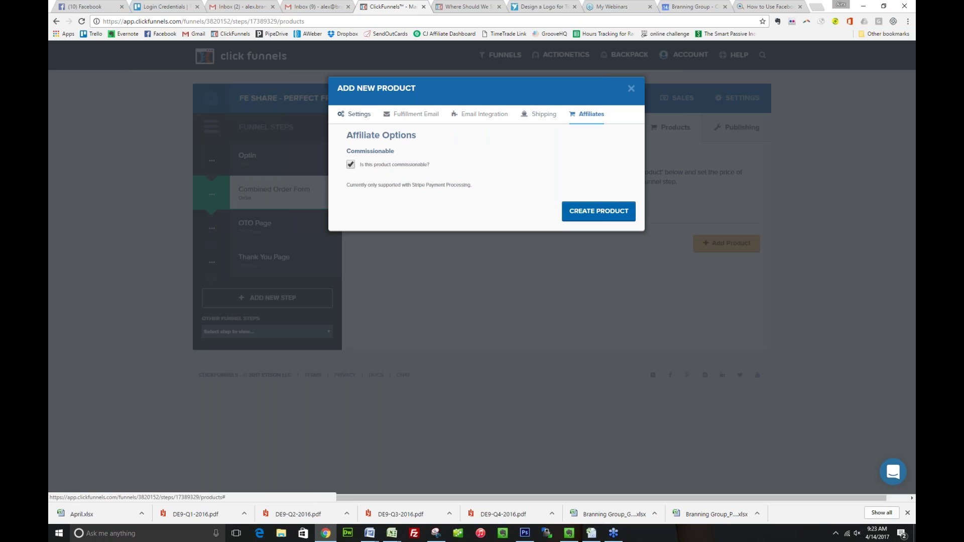
click(356, 114)
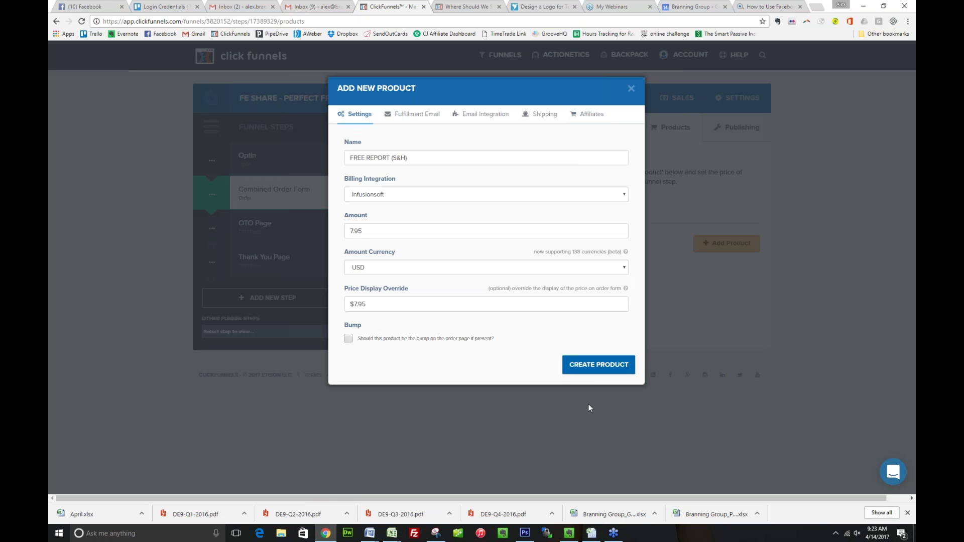
click(599, 365)
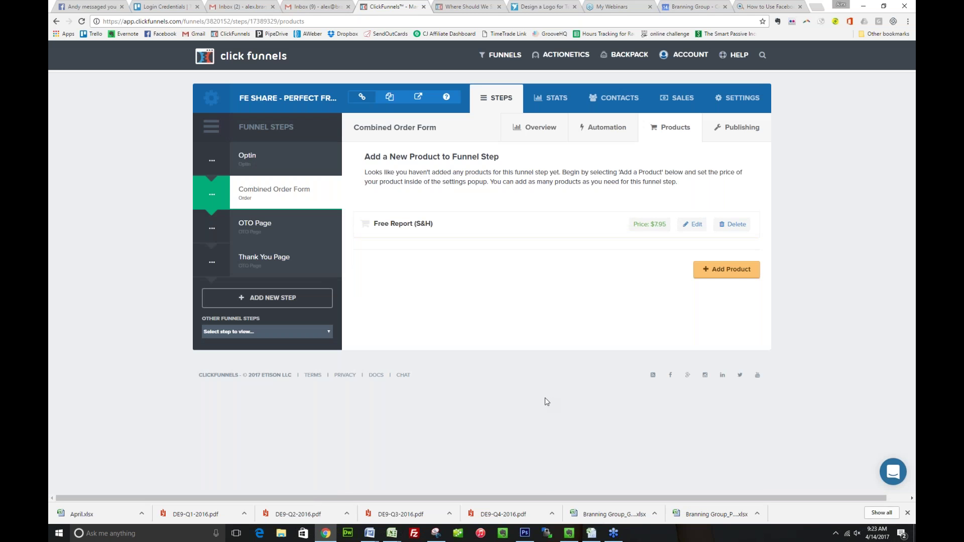
Add 'One Hour Coaching' via Infusionsoft at 29.95, displayed as $29.95, ticked as bump
click(725, 272)
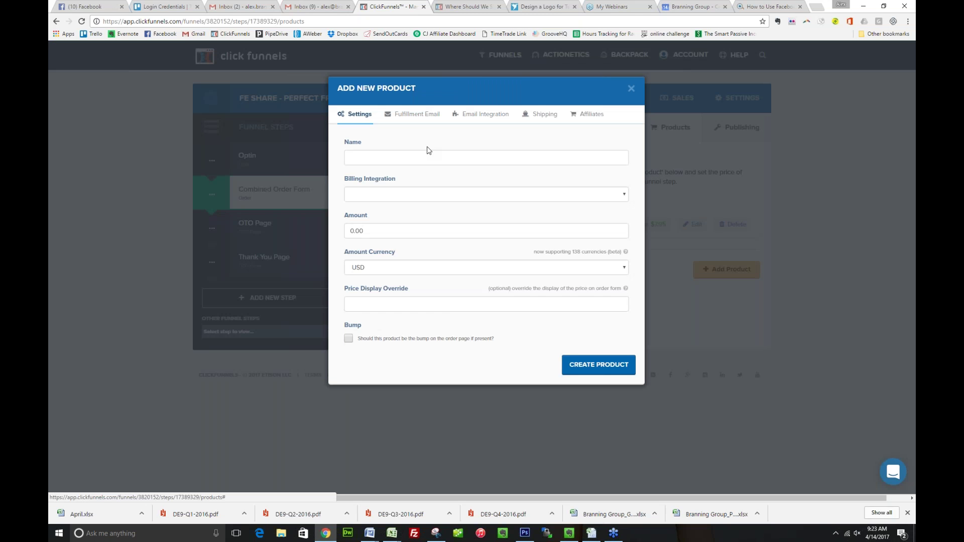
click(427, 157)
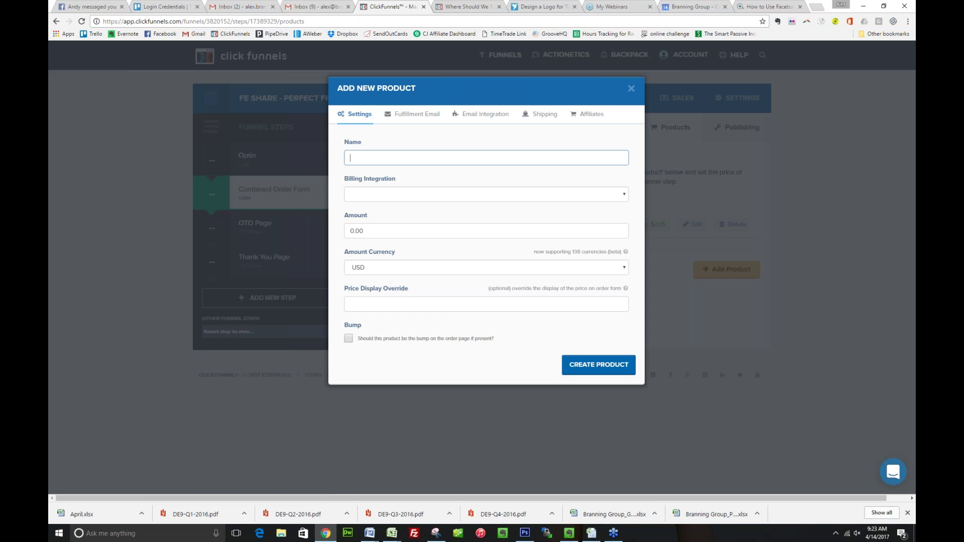
text(One Hour Coaching)
key(Tab)
key(Down)
key(Tab)
text(29.95)
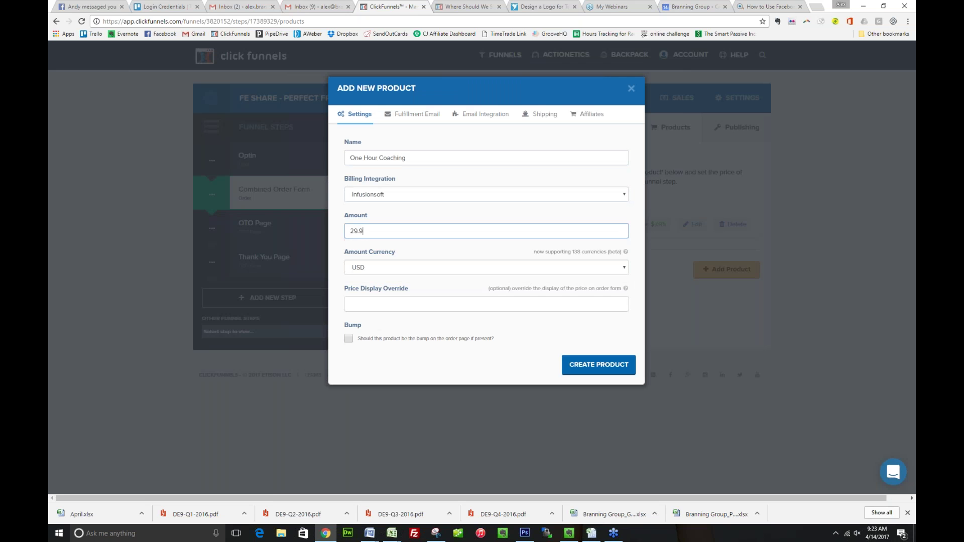
key(Tab)
key(Tab)
text($29.95)
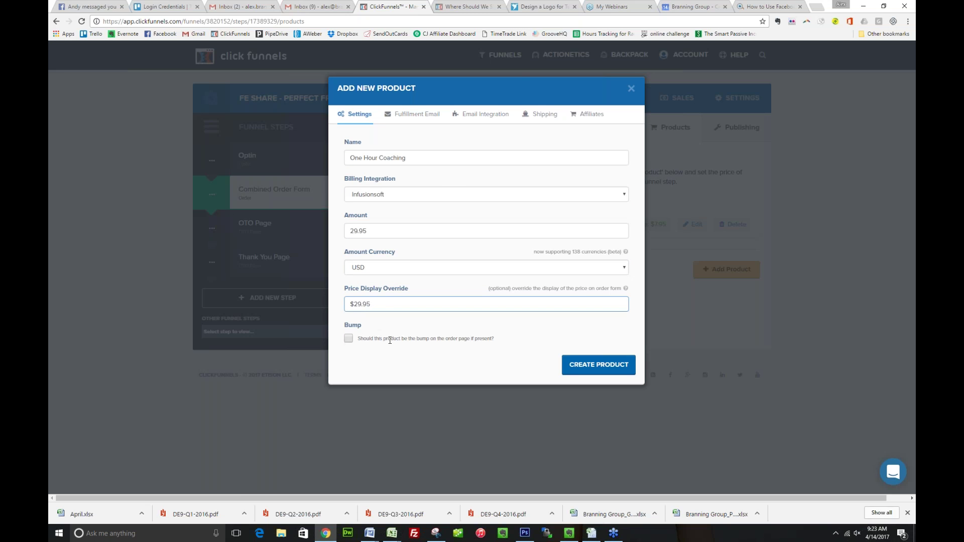
click(348, 338)
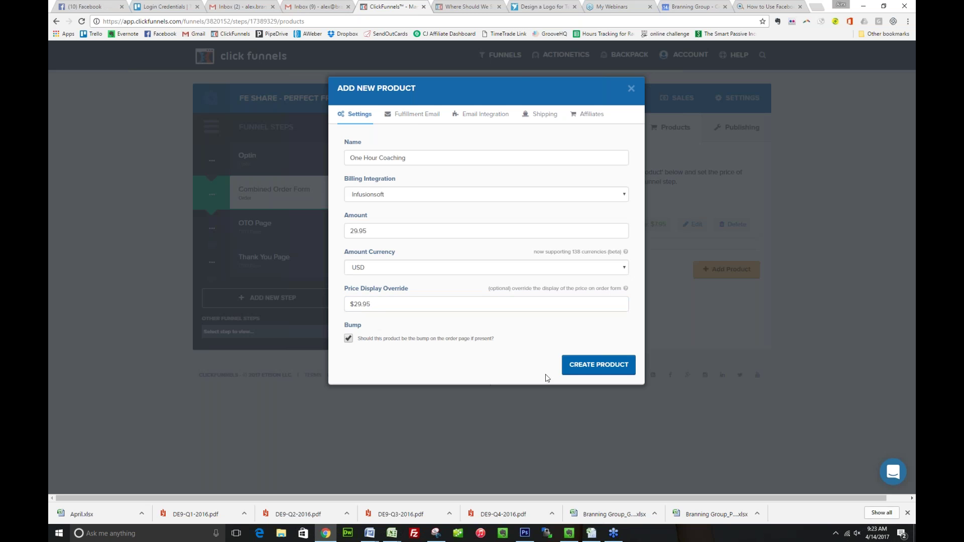
Change the fulfillment email subject so it ends with 'buying your coaching package'
click(412, 114)
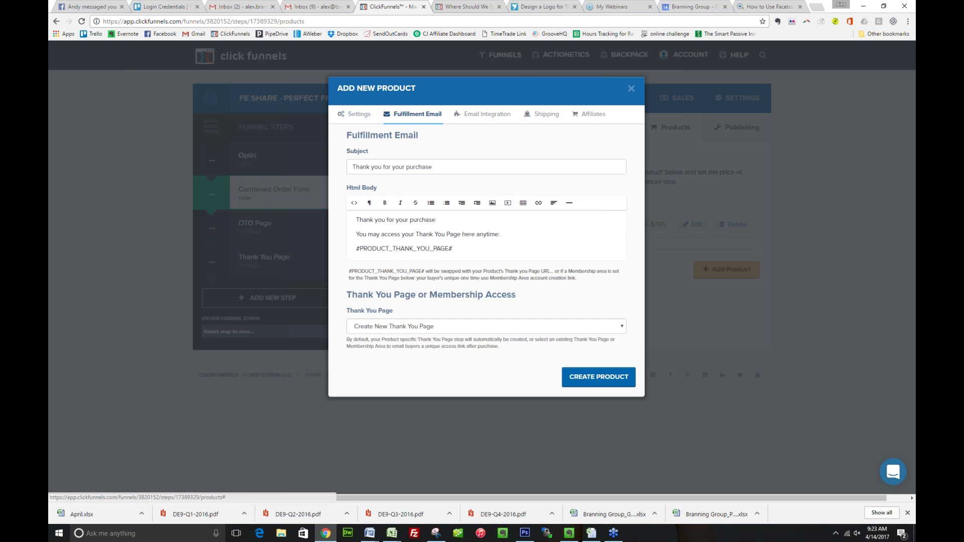
double_click(421, 167)
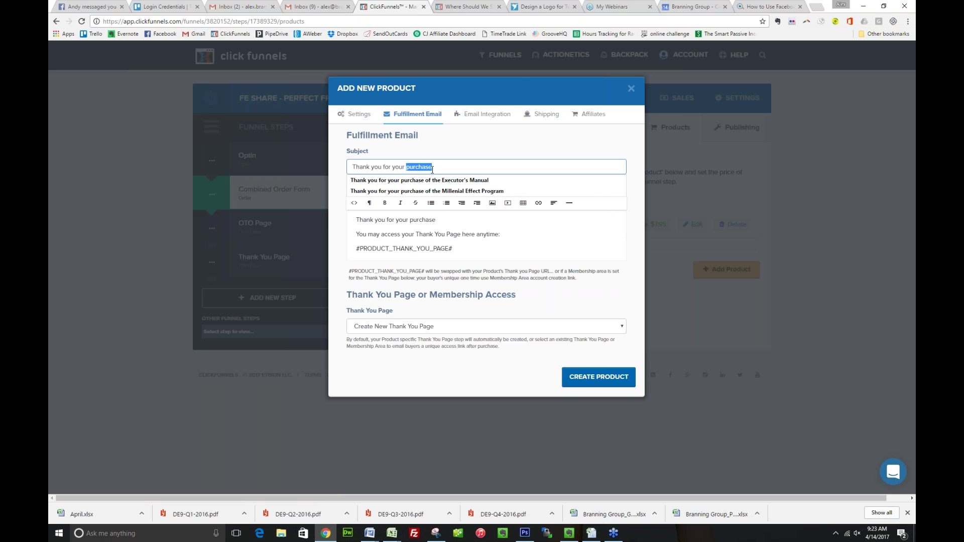
key(BackSpace)
key(BackSpace)
key(BackSpace)
key(BackSpace)
key(BackSpace)
key(BackSpace)
text(buying your c)
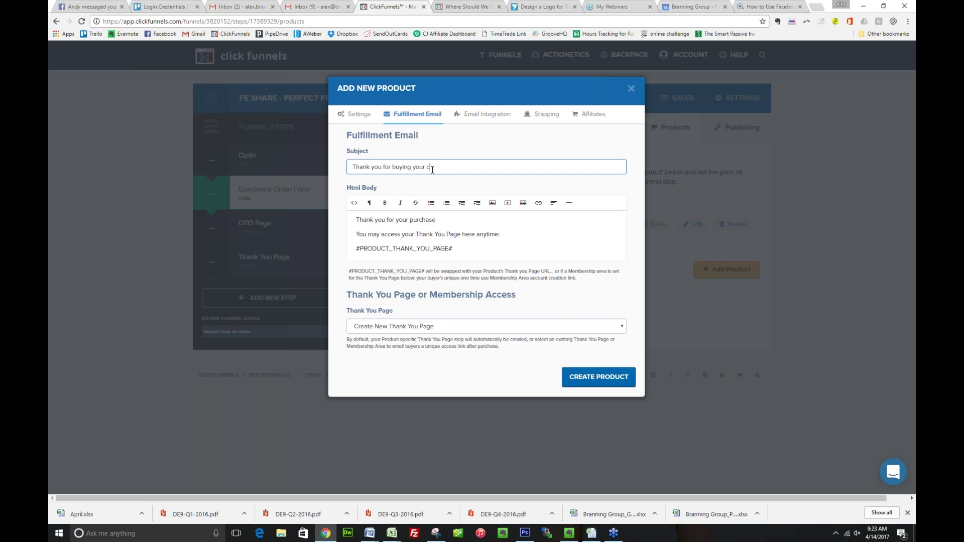
text(oaching package)
Rewrite the email body to invite buyers to schedule their one-hour coaching session via [TIME TRADE LINK], then create the product
drag(381, 234, 503, 254)
key(BackSpace)
text(schedu)
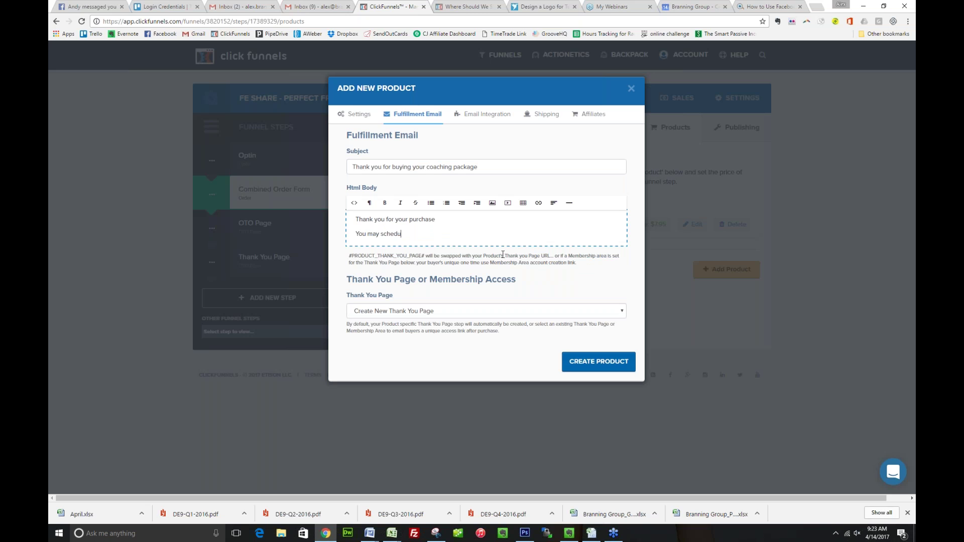
text(le your one hour conching session with t)
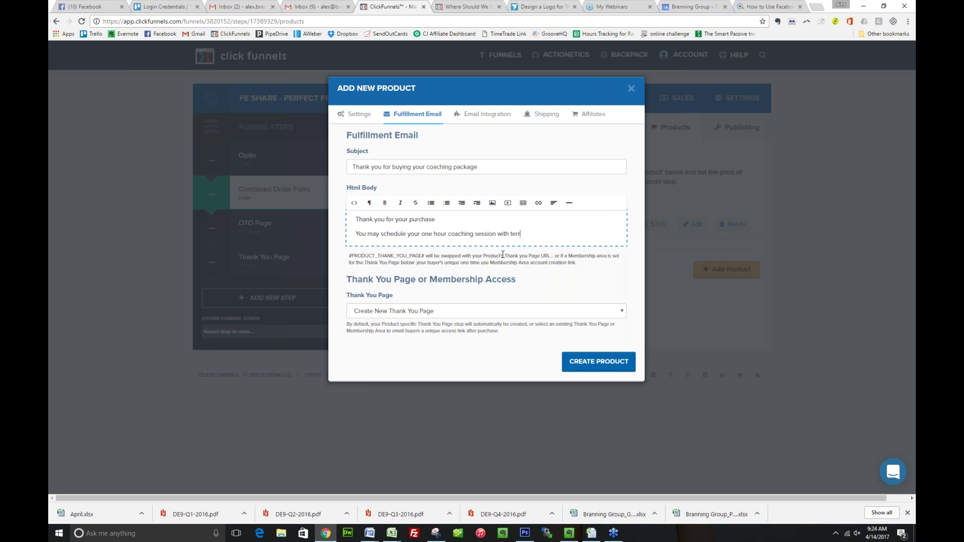
key(BackSpace)
text(Terri here: [TIME TRADE LINK])
key(BackSpace)
text(])
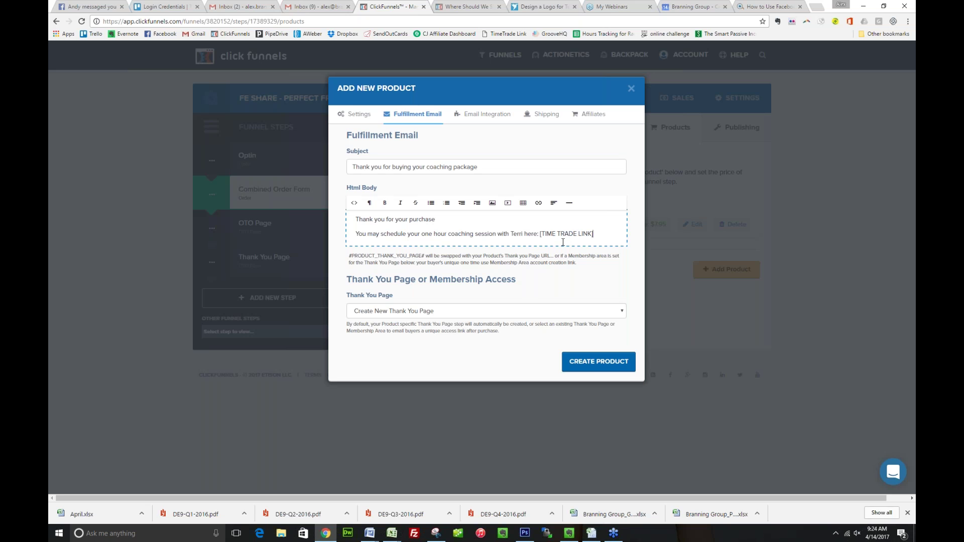
key(Return)
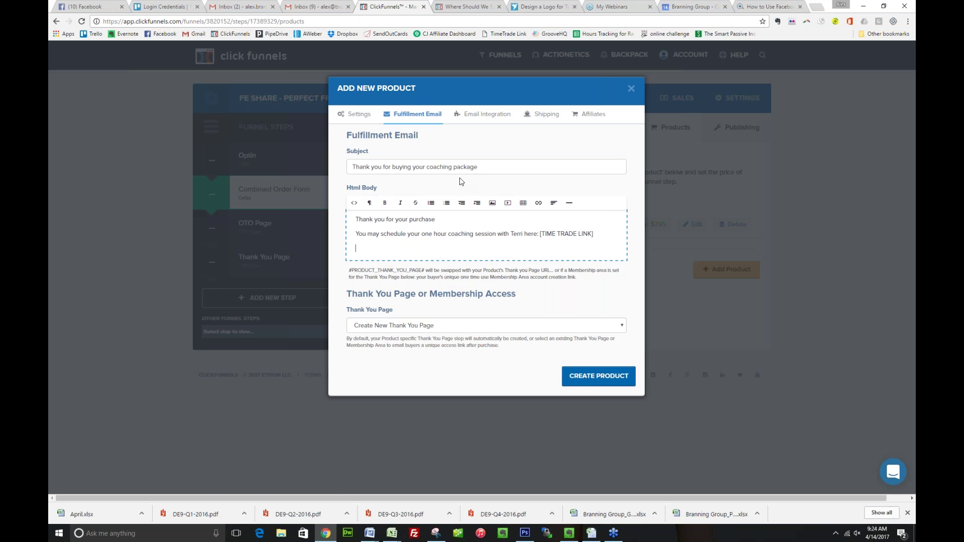
click(591, 376)
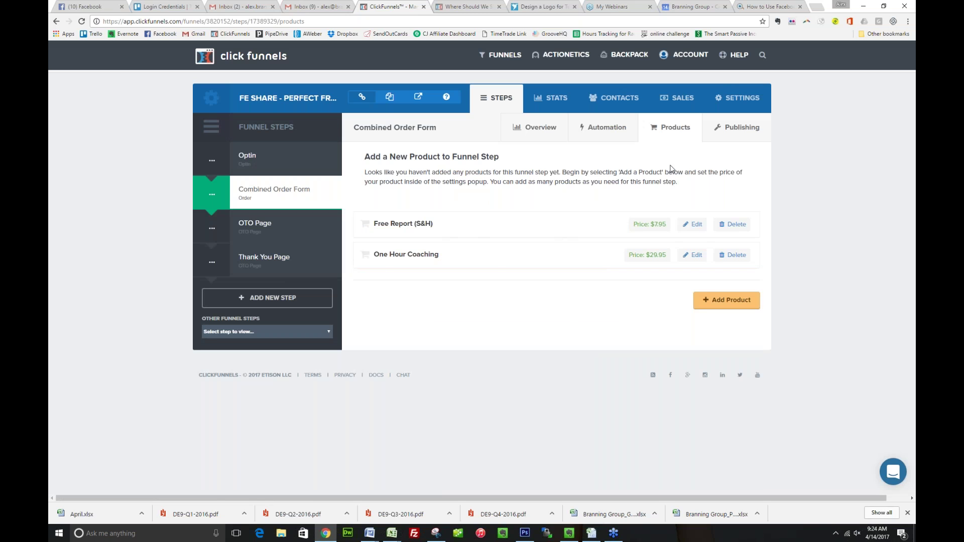
From the Combined Order Form overview, preview the order page in a new tab
click(506, 144)
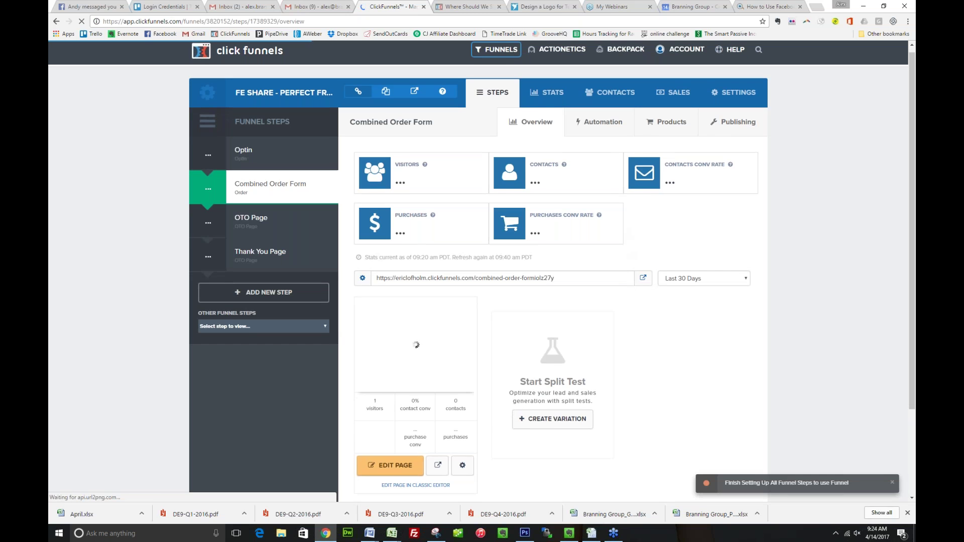
scroll(482, 272, down, 2)
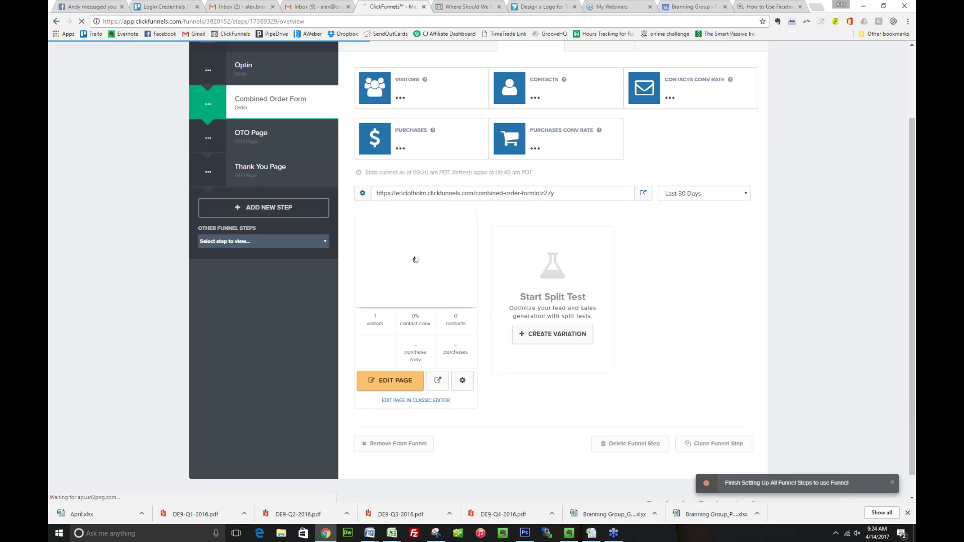
click(438, 381)
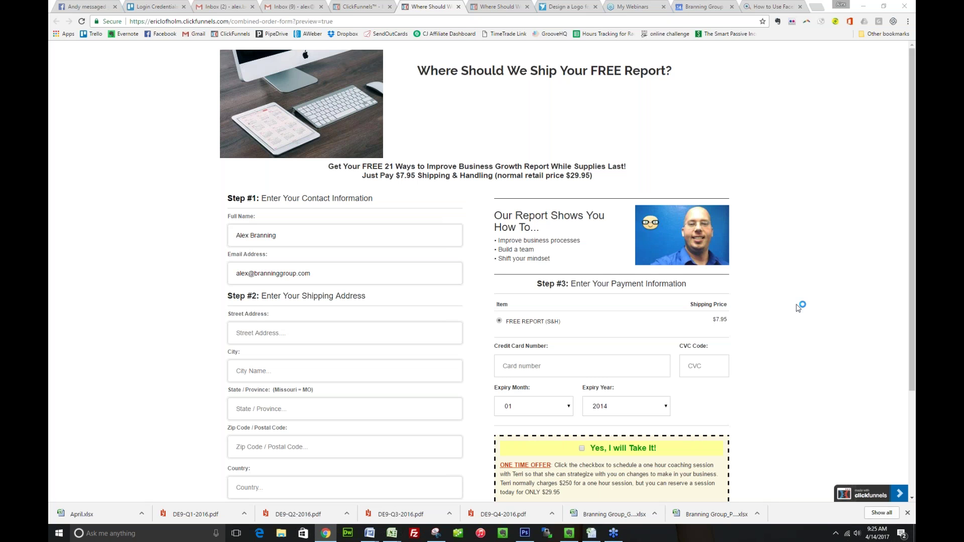
Tick the 'Yes, I will Take It!' coaching bump checkbox on the order form preview
scroll(568, 272, down, 1)
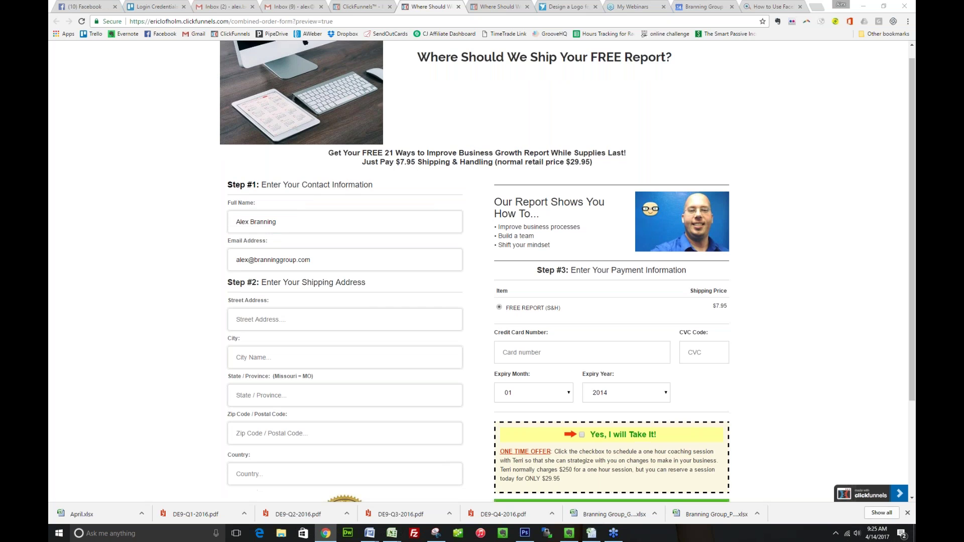
scroll(482, 271, down, 2)
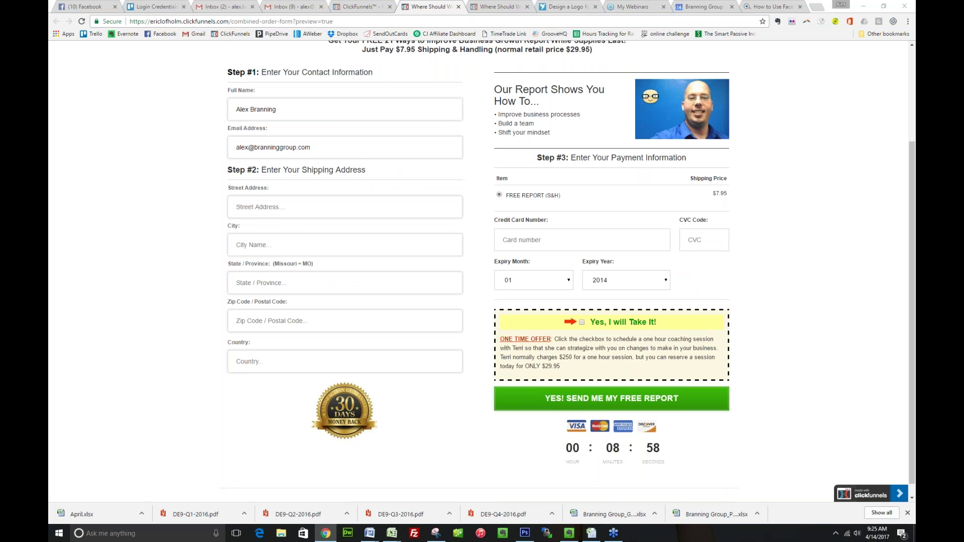
scroll(554, 359, up, 2)
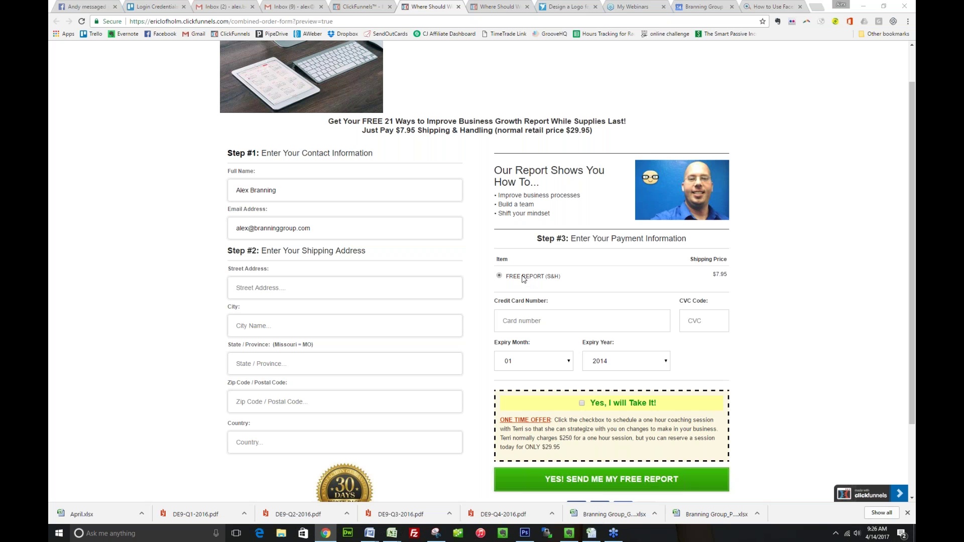
click(583, 404)
Review the order form preview with the bump ticked, then return to the ClickFunnels tab
scroll(588, 403, down, 1)
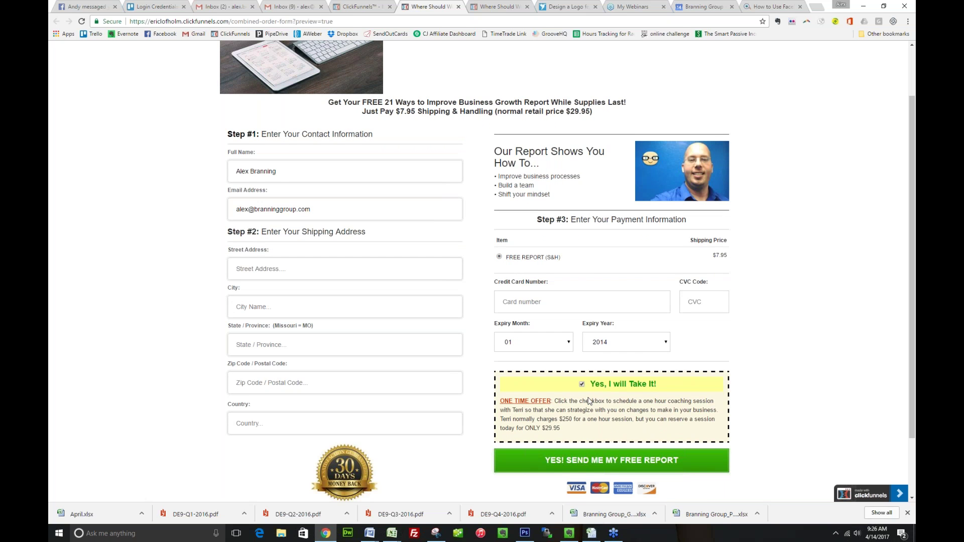
scroll(590, 400, down, 1)
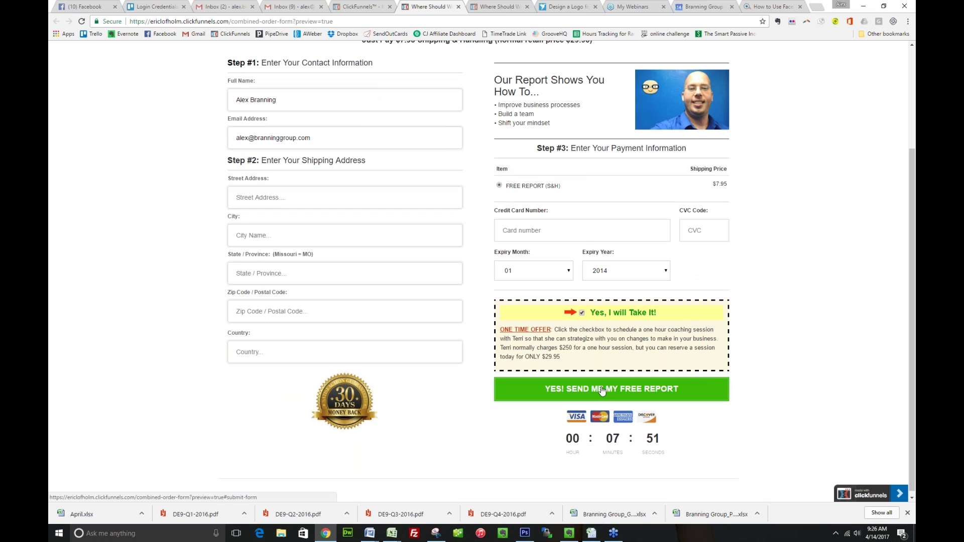
scroll(603, 391, up, 2)
scroll(477, 272, up, 1)
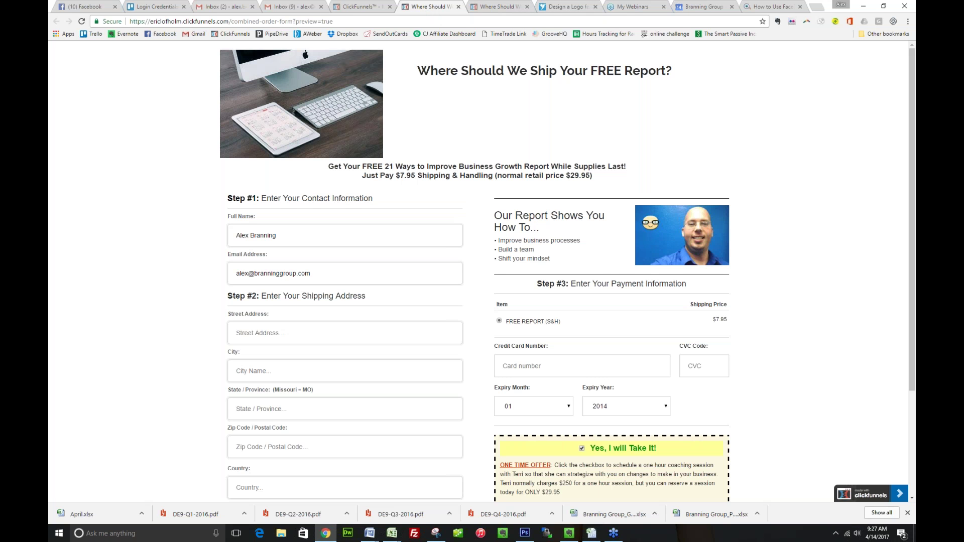
scroll(387, 205, down, 2)
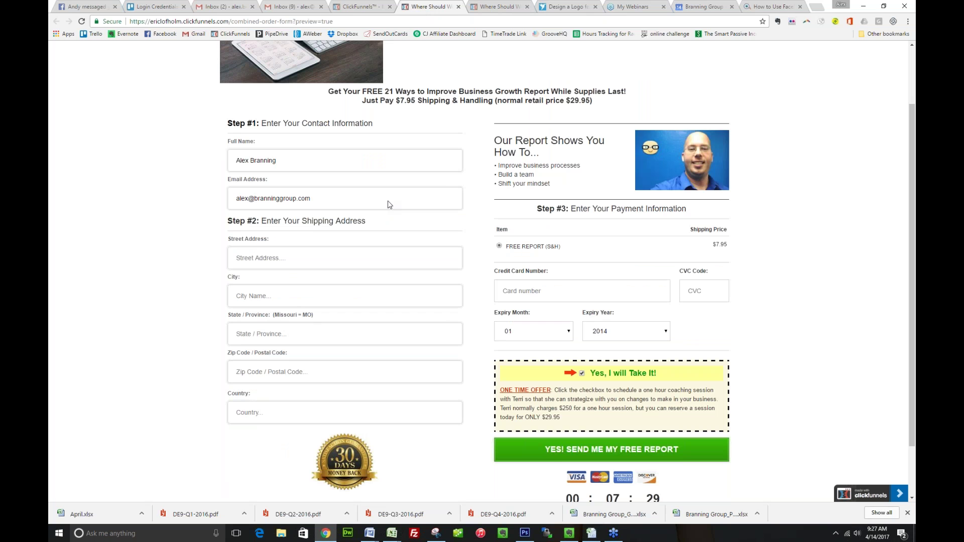
scroll(388, 204, down, 1)
scroll(547, 309, up, 3)
scroll(510, 238, up, 1)
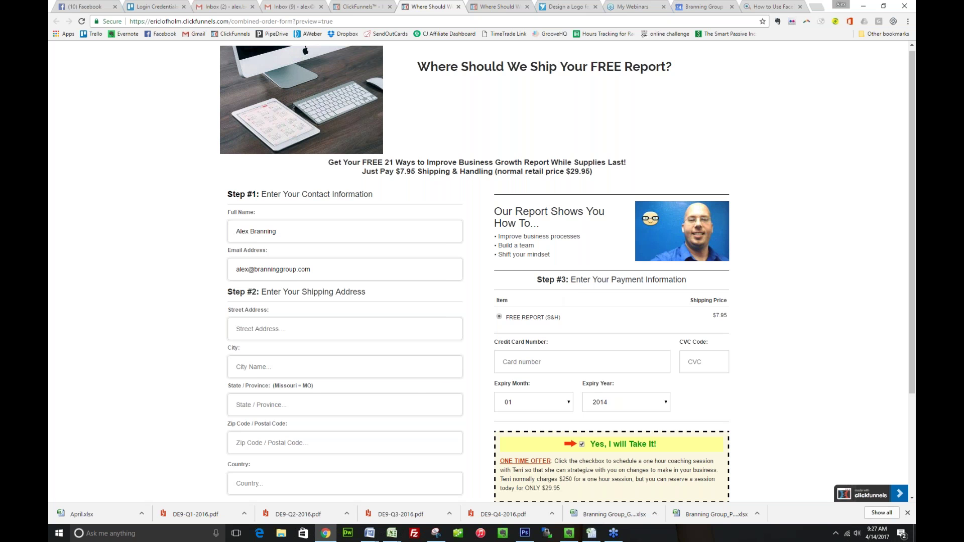
scroll(479, 271, down, 2)
scroll(501, 360, down, 1)
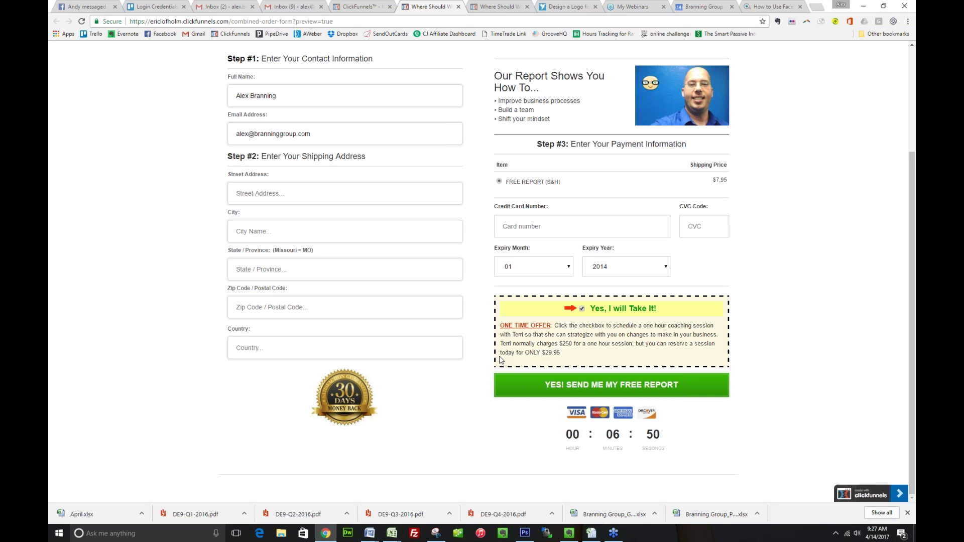
scroll(499, 331, up, 2)
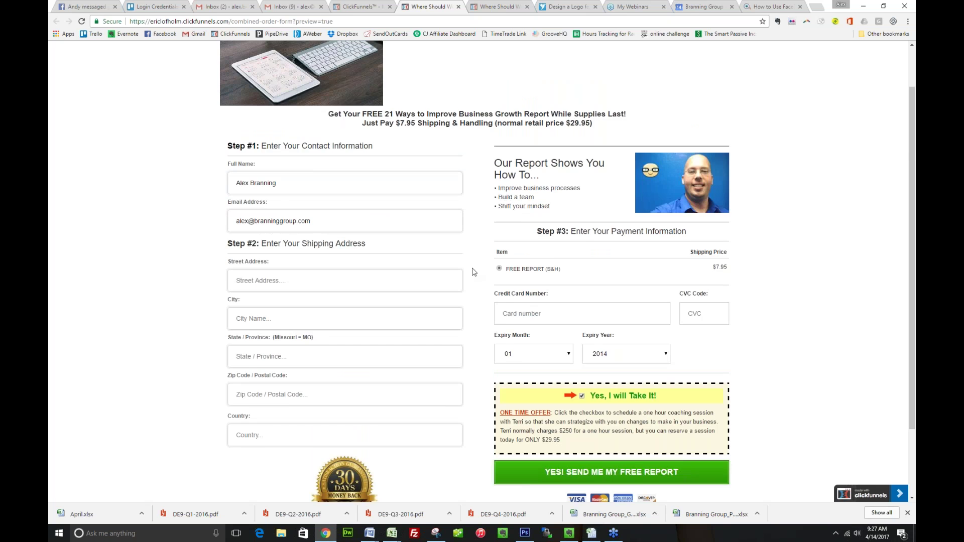
scroll(473, 272, up, 2)
key(ctrl+Page_Up)
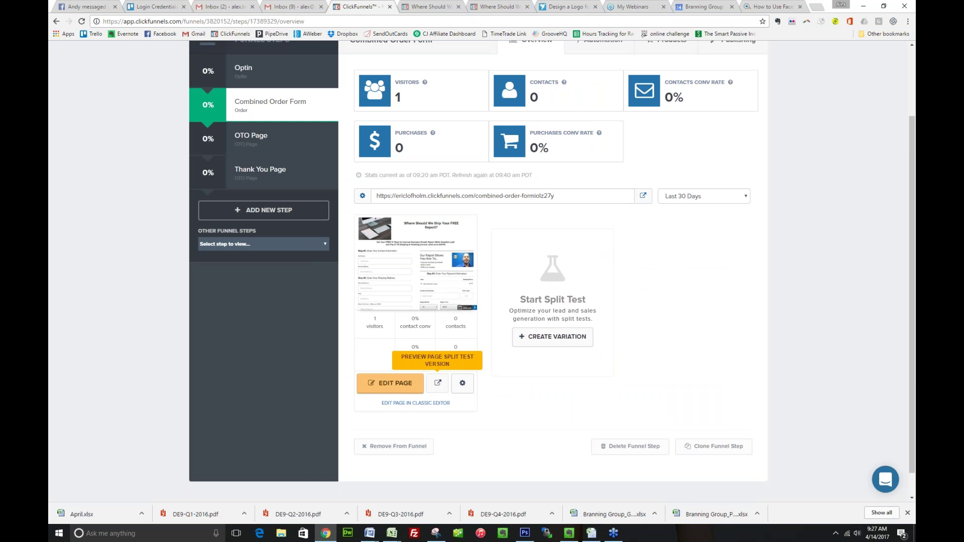
Open the OTO Page step, preview it in a new tab, then load it in the page editor
scroll(298, 275, up, 2)
click(298, 275)
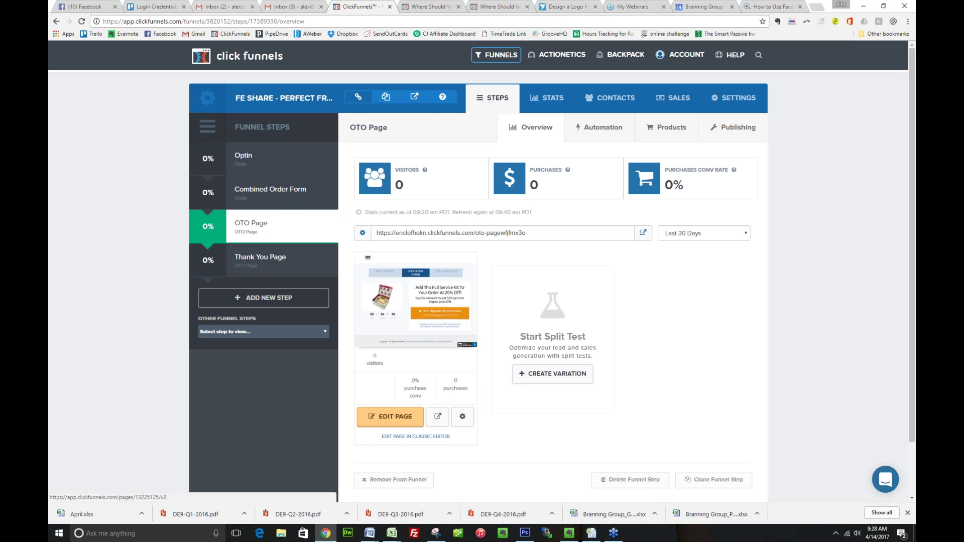
click(438, 417)
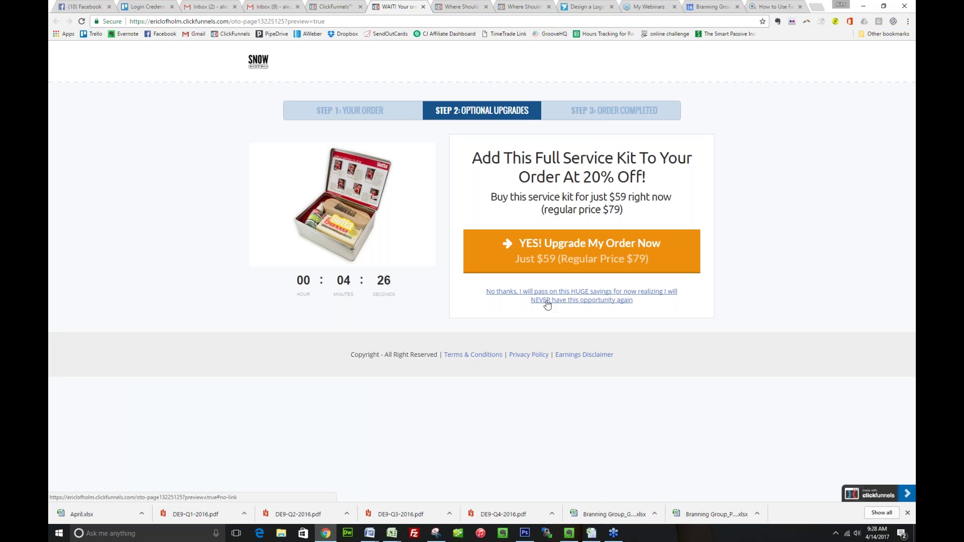
key(ctrl+shift+Tab)
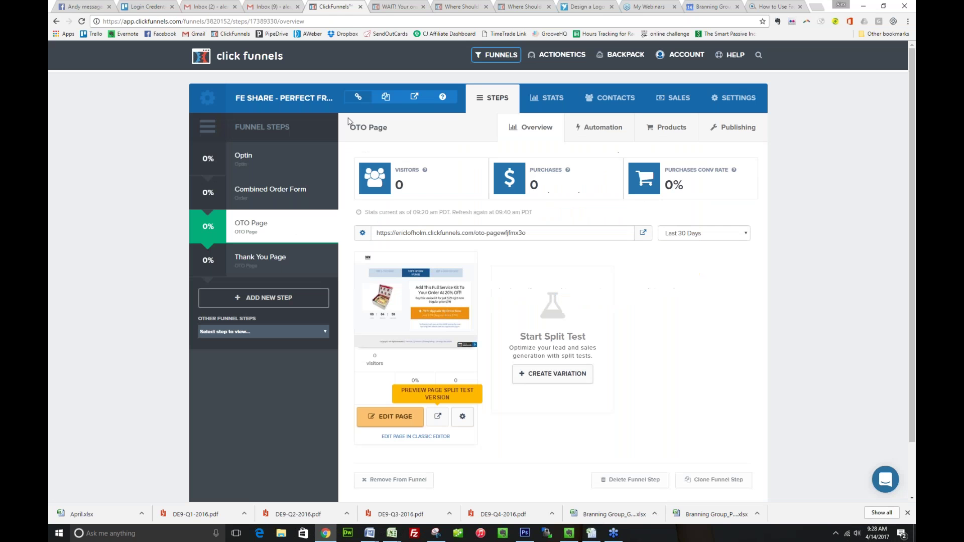
click(400, 425)
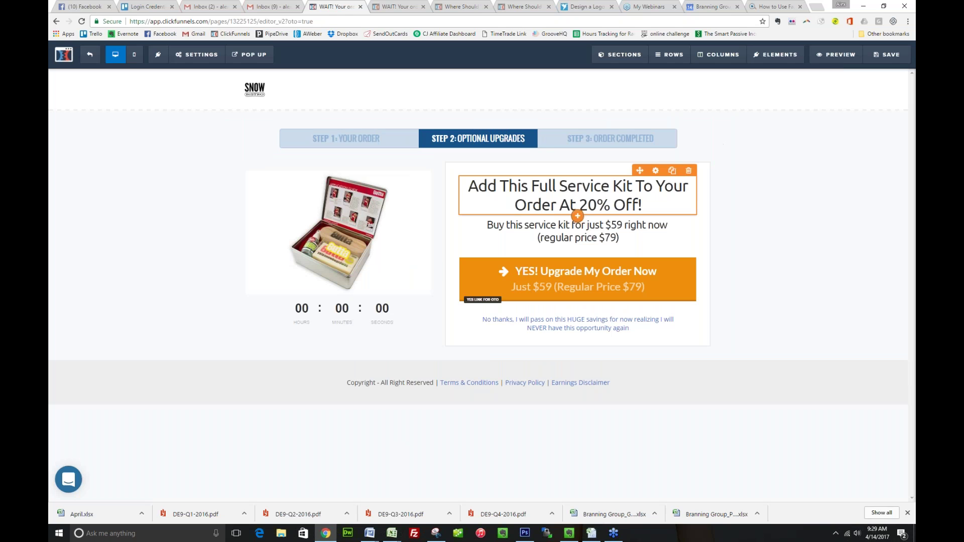
Change the OTO headline to 'Add The Full Course At 20% Off!'
click(545, 187)
drag(517, 187, 557, 210)
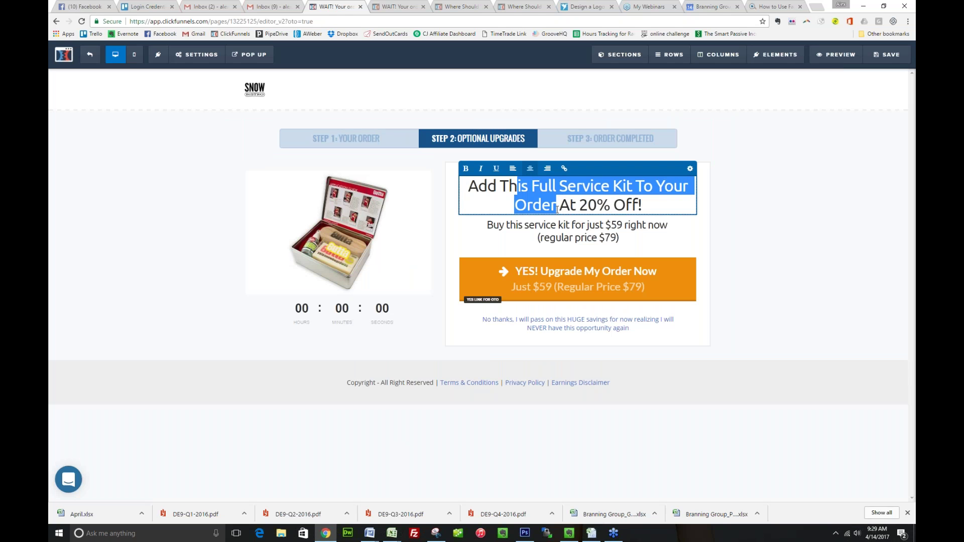
text(ThT\)
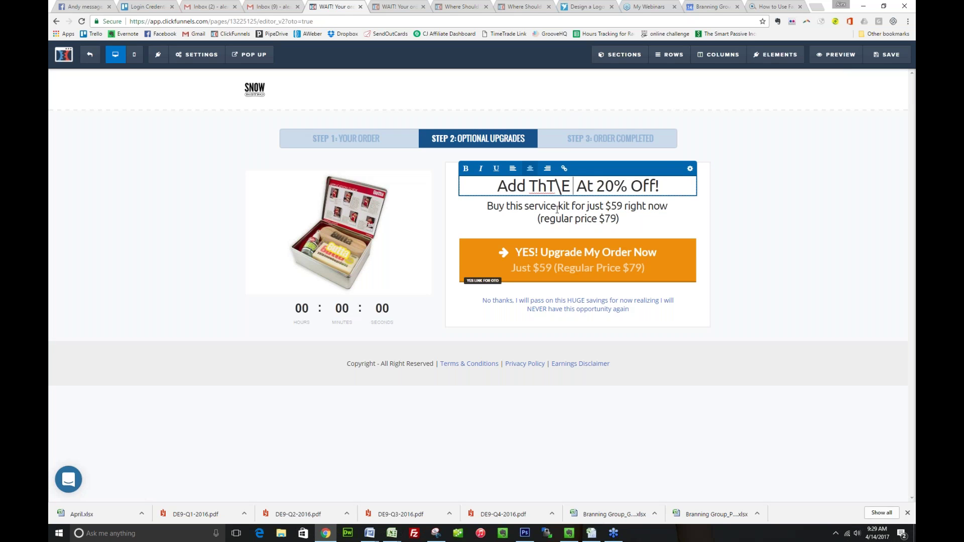
key(BackSpace)
text(e Full Course)
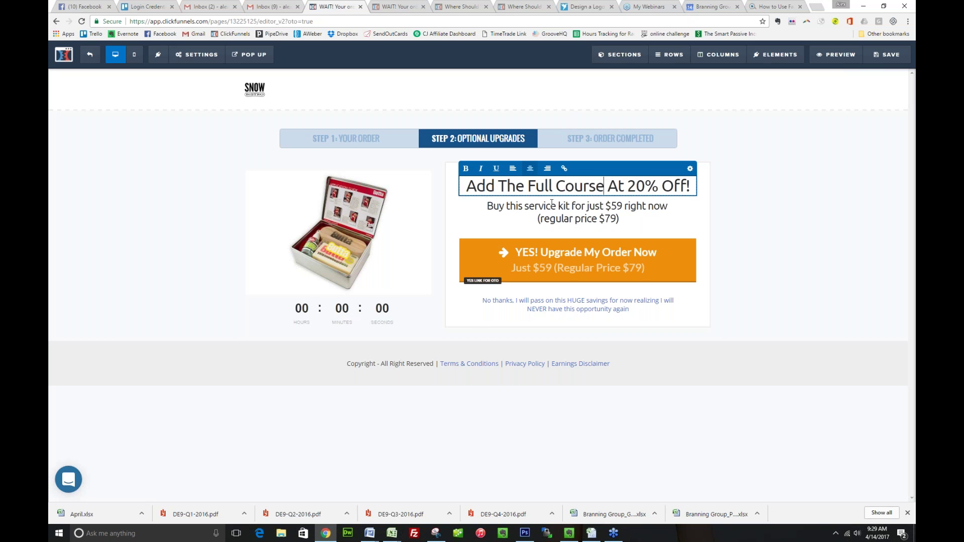
Rewrite the subheadline to offer the presenter's Program at only $59.00
click(557, 209)
triple_click(556, 206)
text(B)
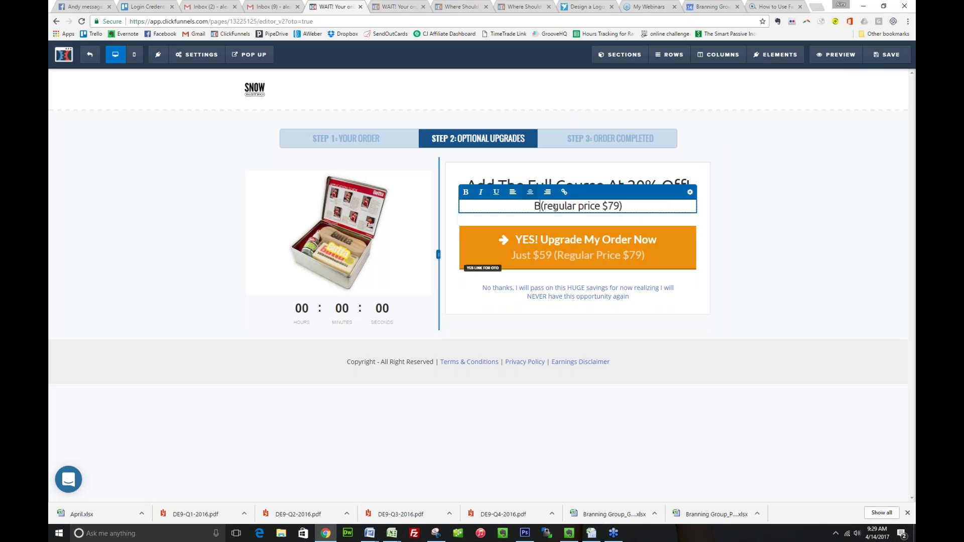
text(uy Terr)
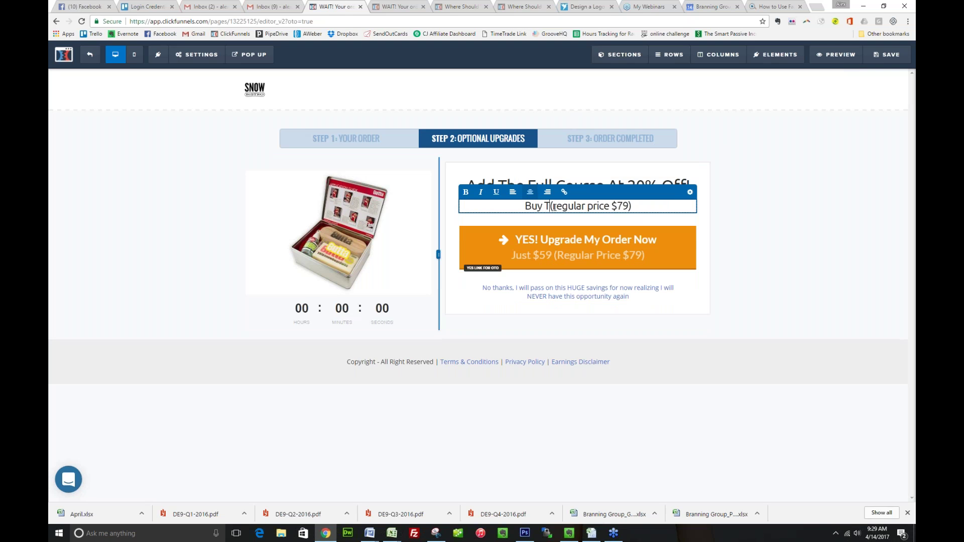
text(i's Co)
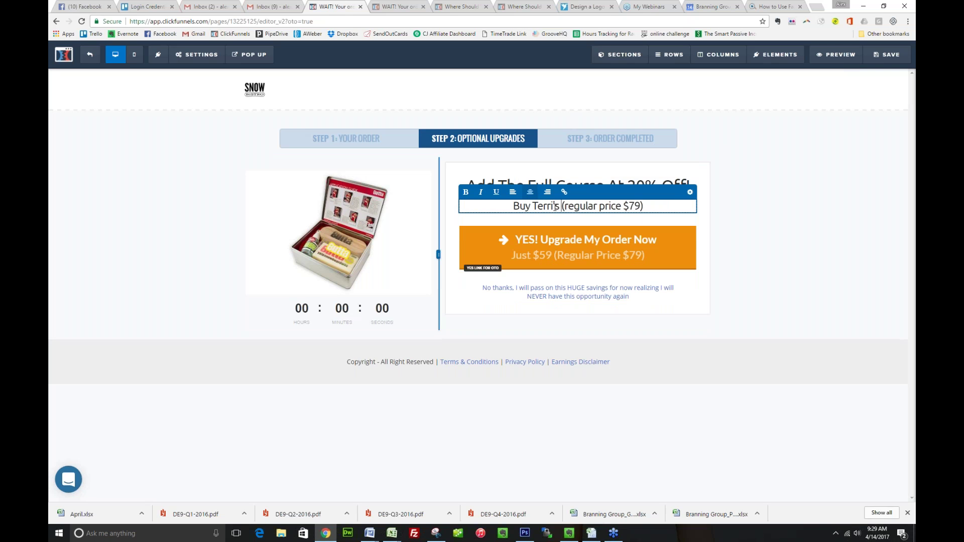
key(BackSpace)
key(BackSpace)
text(Program)
text( at only $)
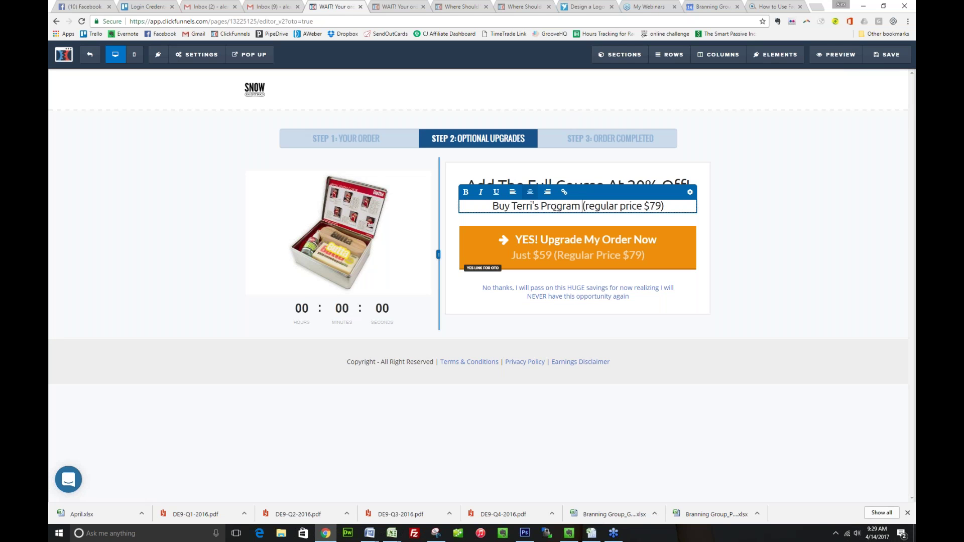
text(59.00)
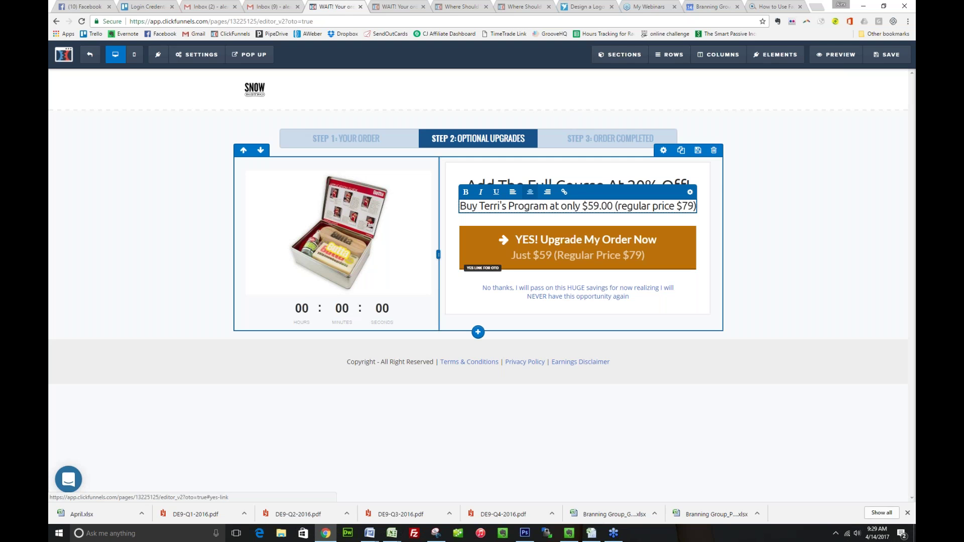
click(350, 246)
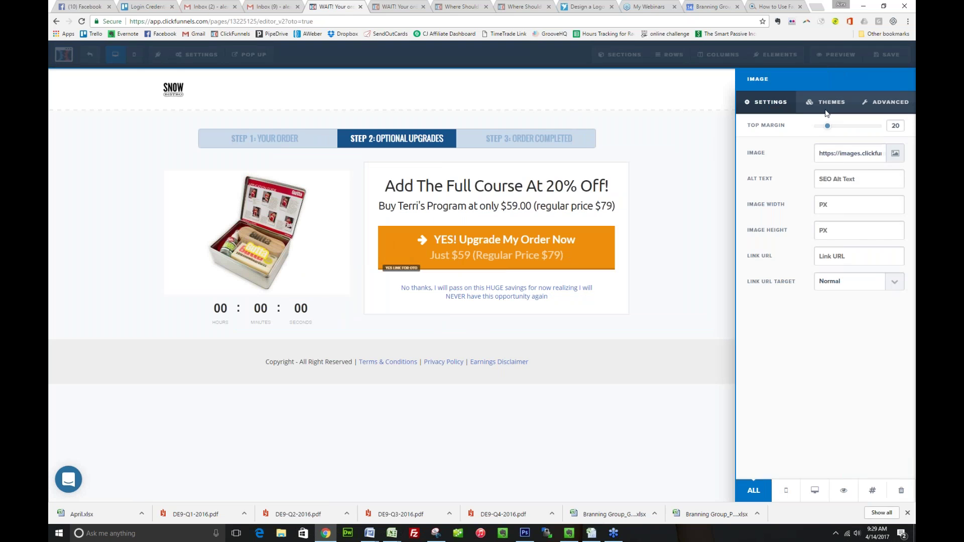
Replace the product image with the iMac desk photo and delete the footer section
click(890, 147)
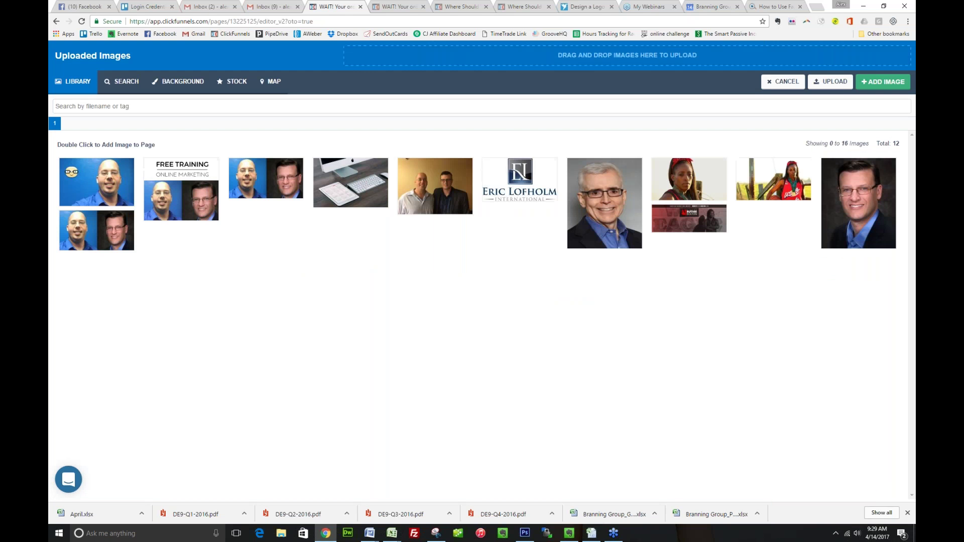
click(348, 189)
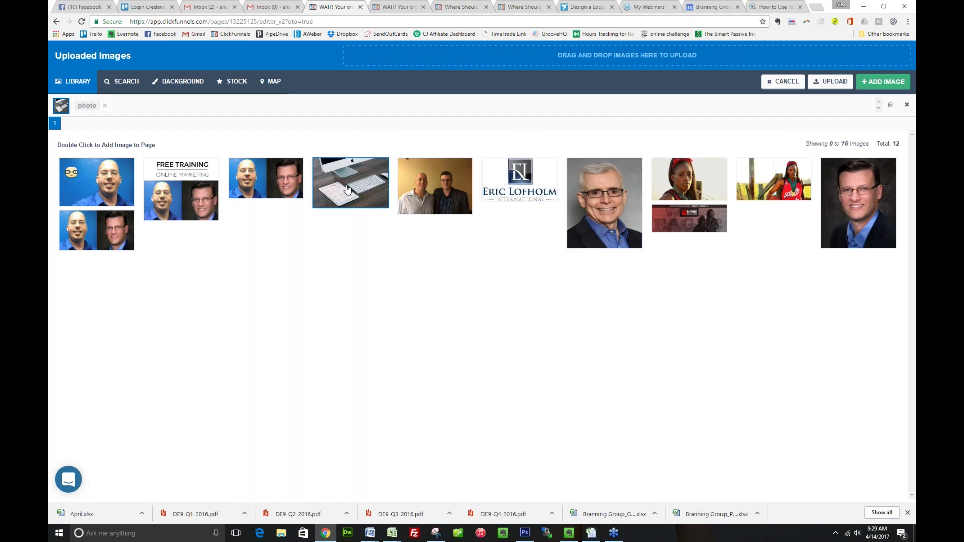
double_click(348, 189)
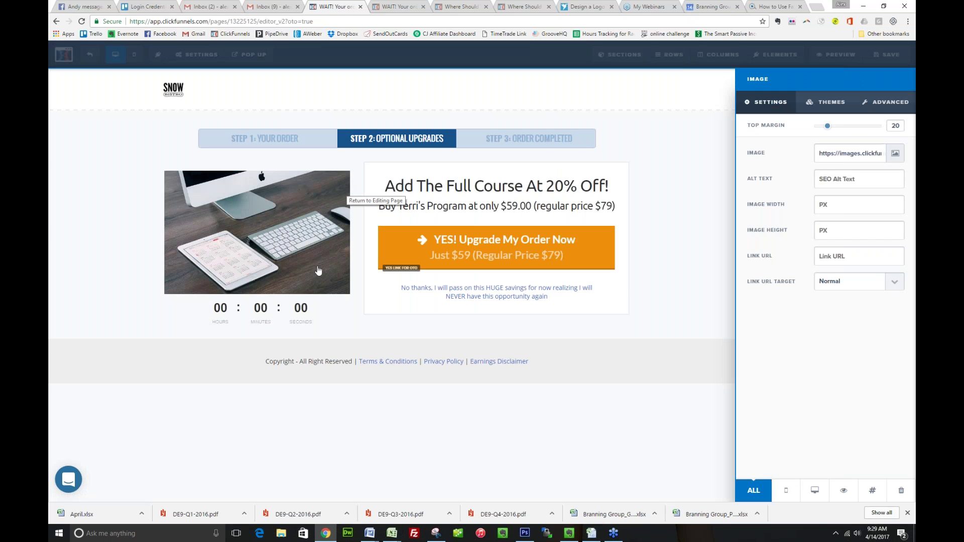
click(693, 360)
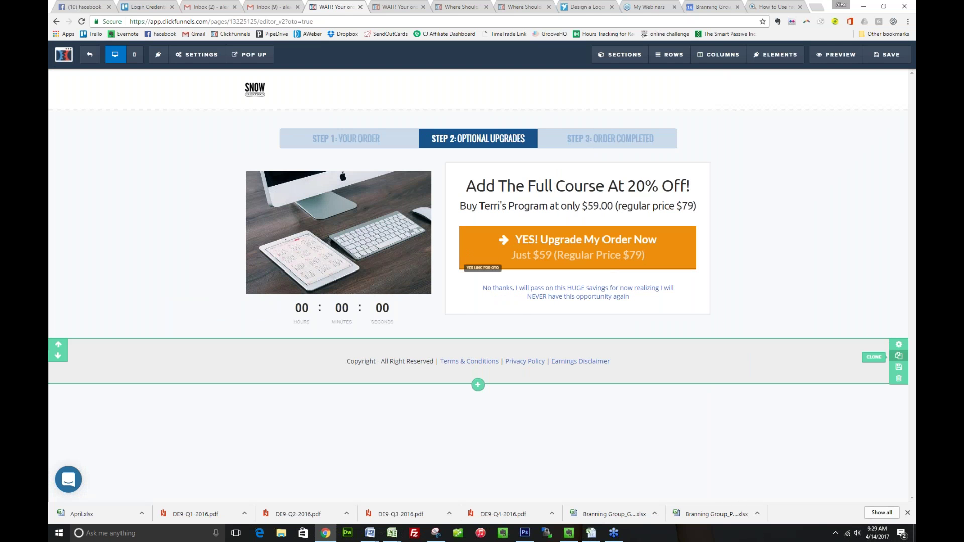
click(900, 384)
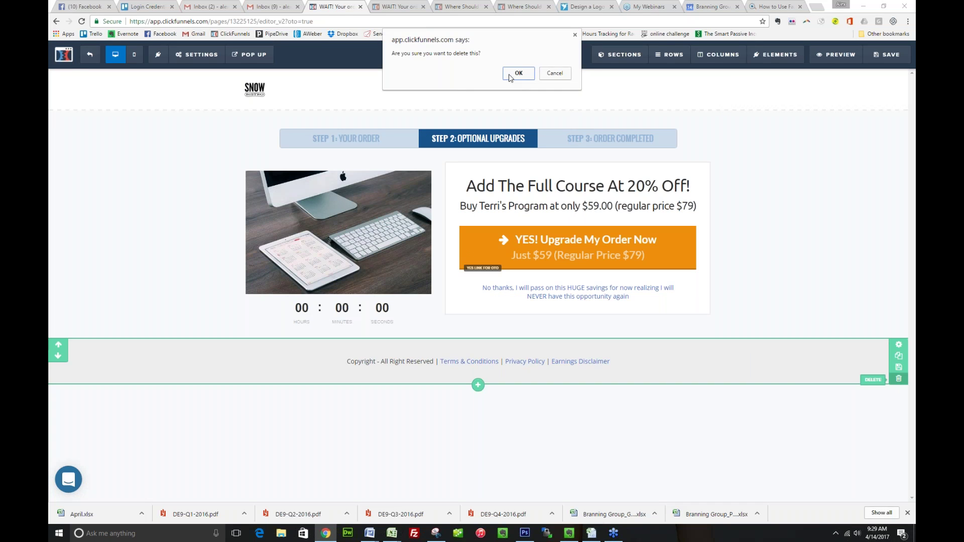
click(511, 75)
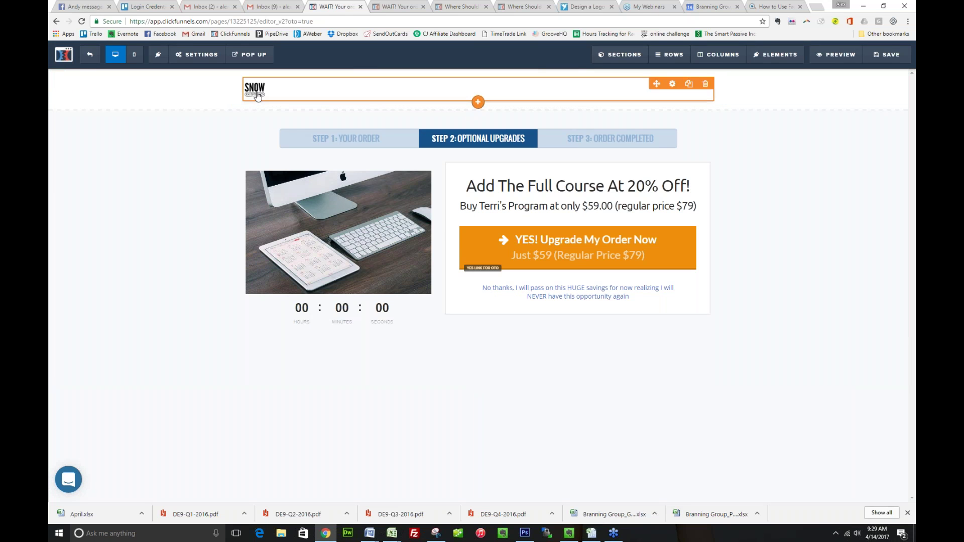
Swap the header logo for the brand logo from the image library
click(258, 97)
double_click(257, 97)
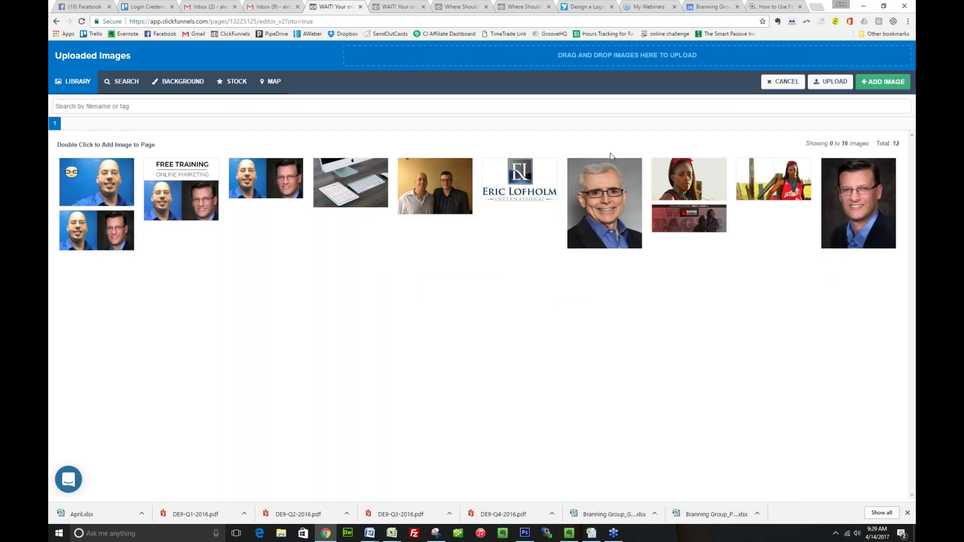
double_click(515, 191)
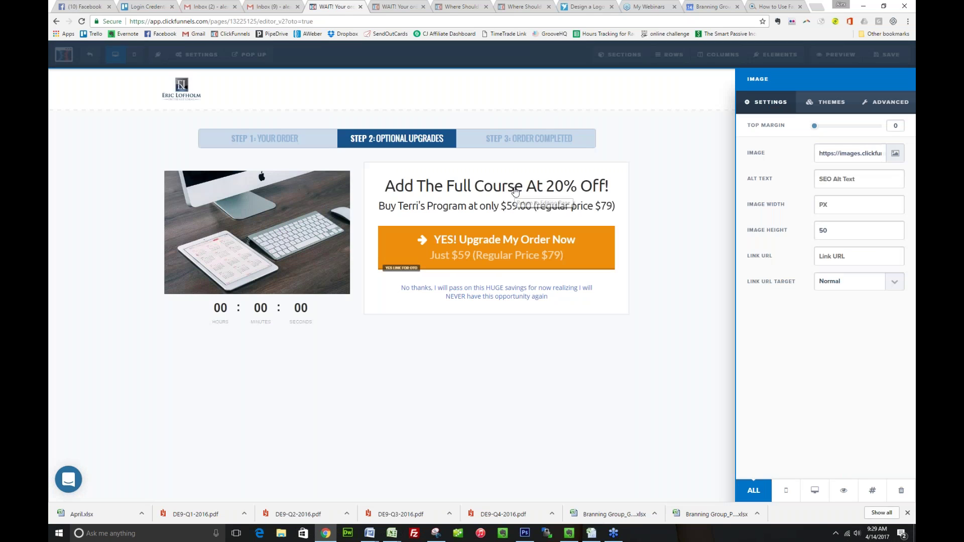
click(275, 229)
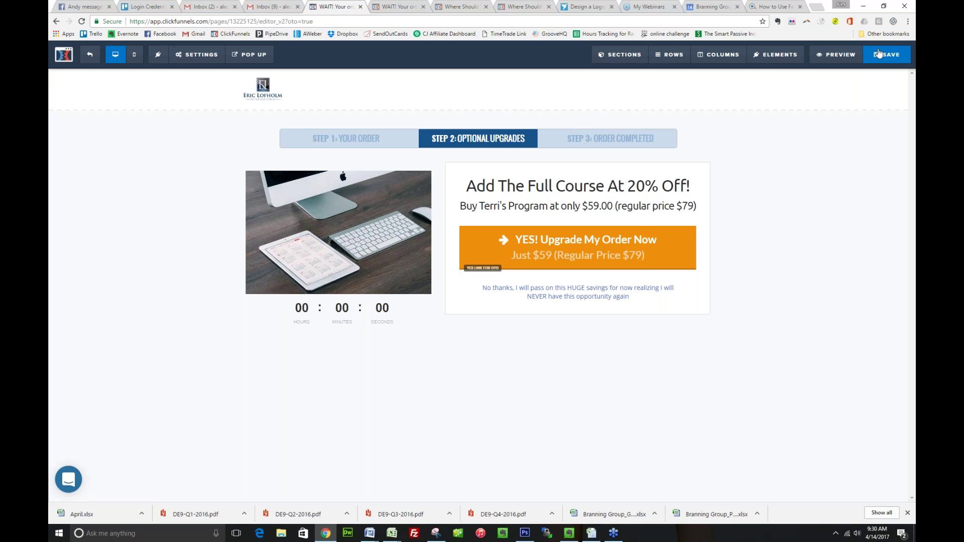
Save the OTO page and bring up its SEO Meta Data settings
click(879, 54)
click(197, 54)
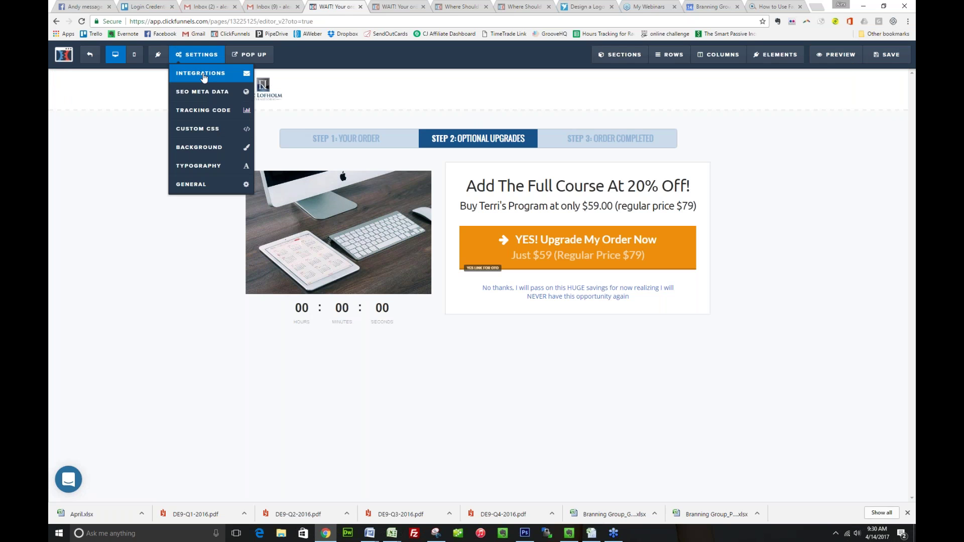
click(568, 237)
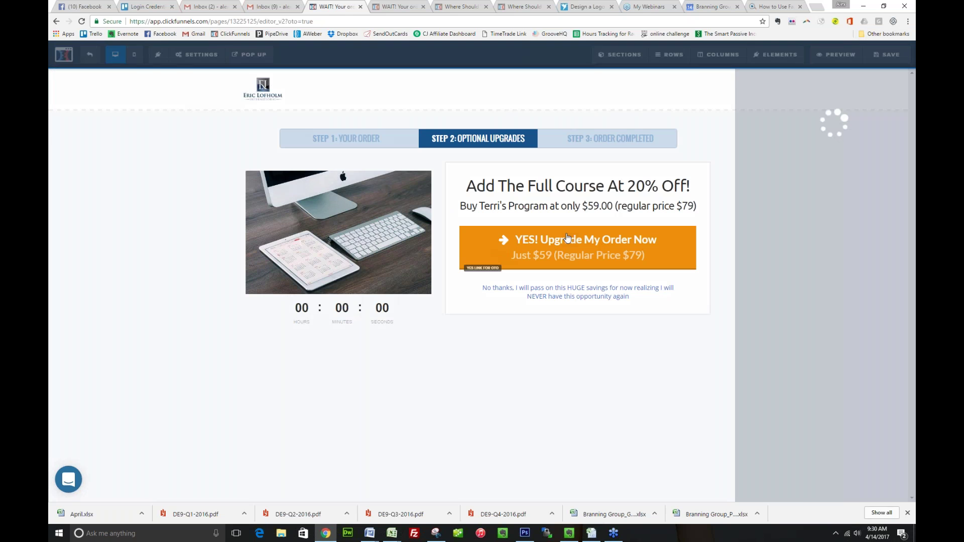
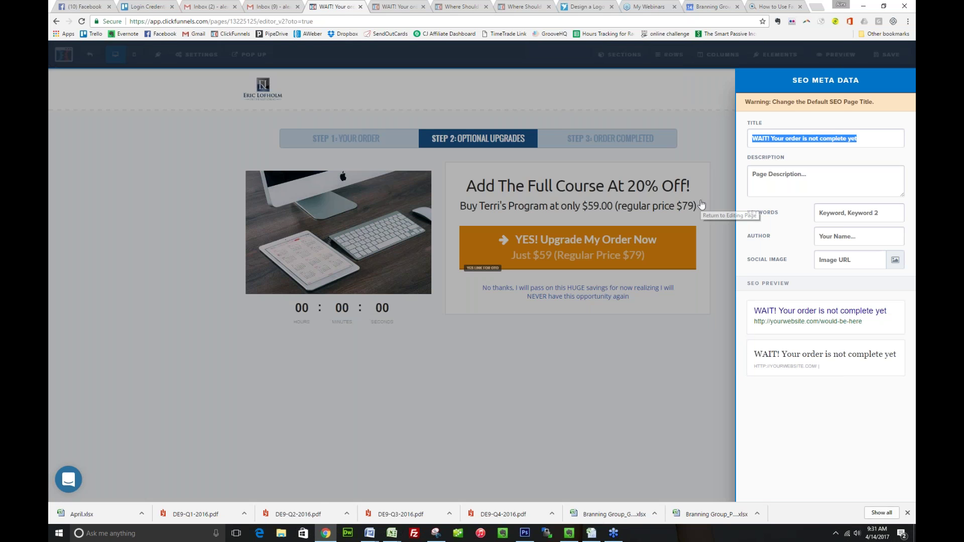
Close SEO Meta Data, save the upgrade page, and show the OTO Page step's empty Products section
click(713, 164)
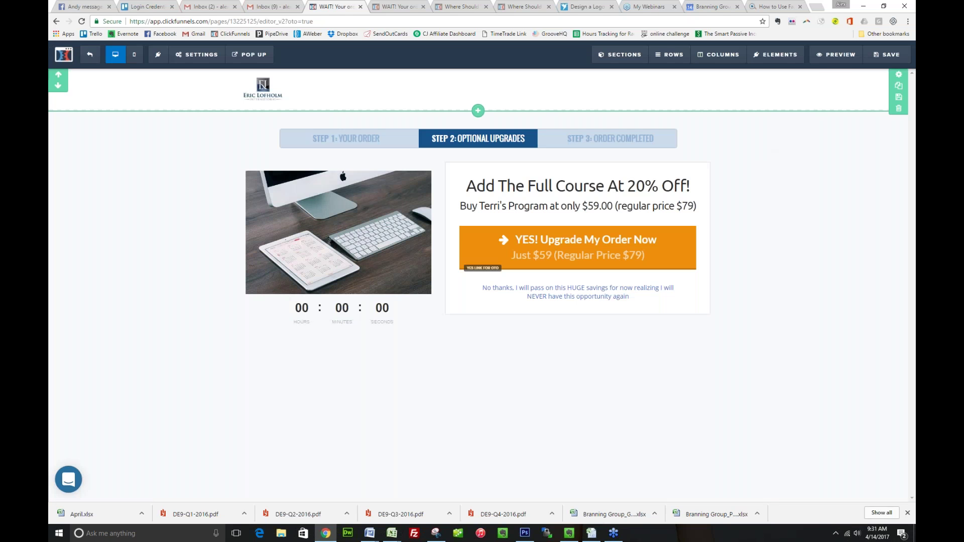
key(ctrl+s)
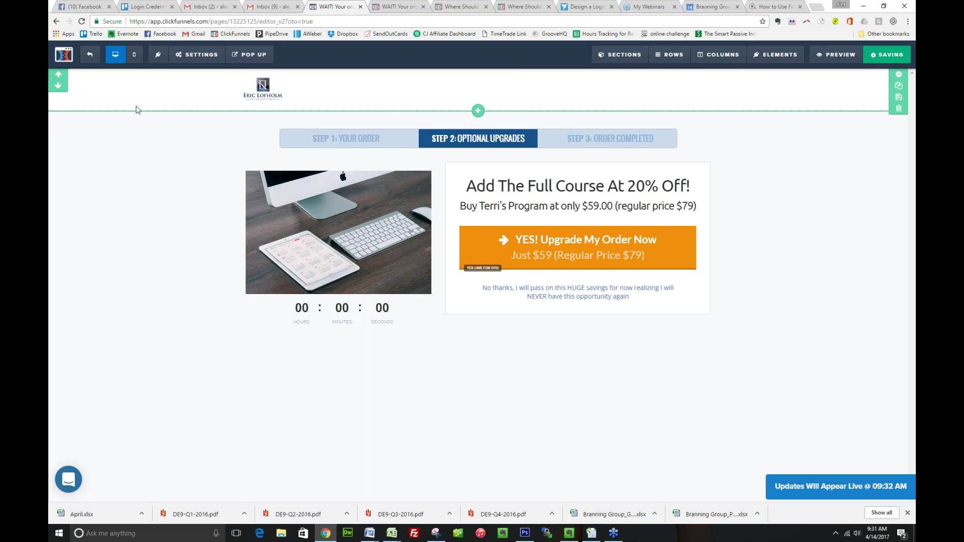
click(63, 55)
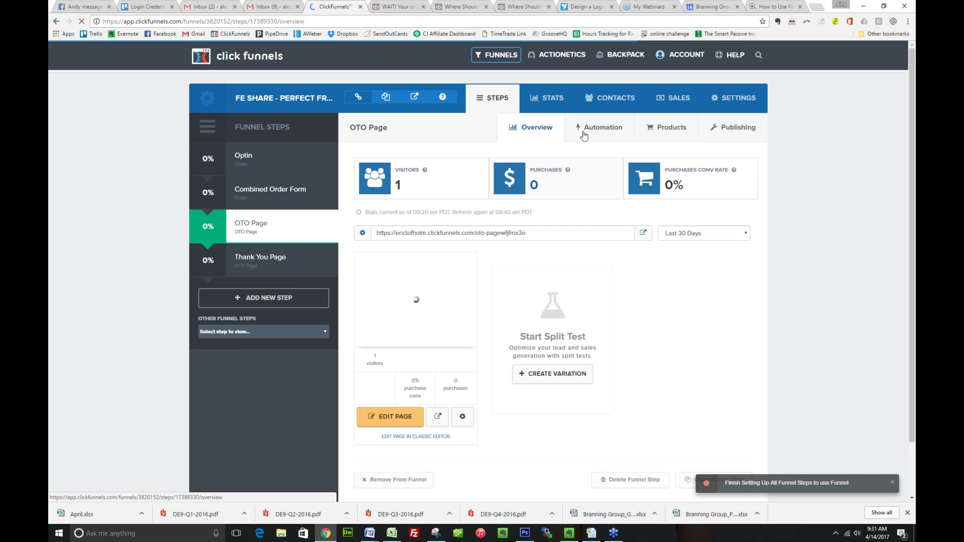
click(600, 127)
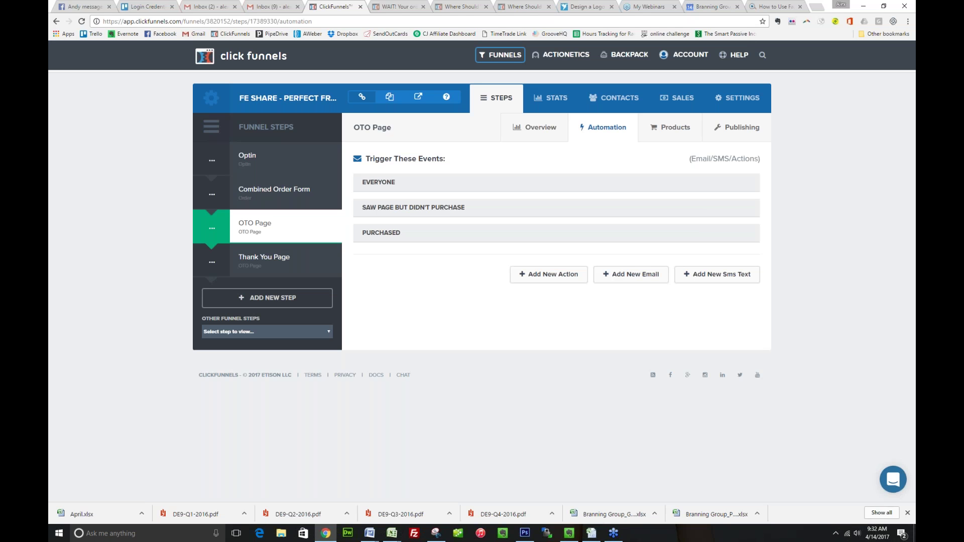
click(667, 127)
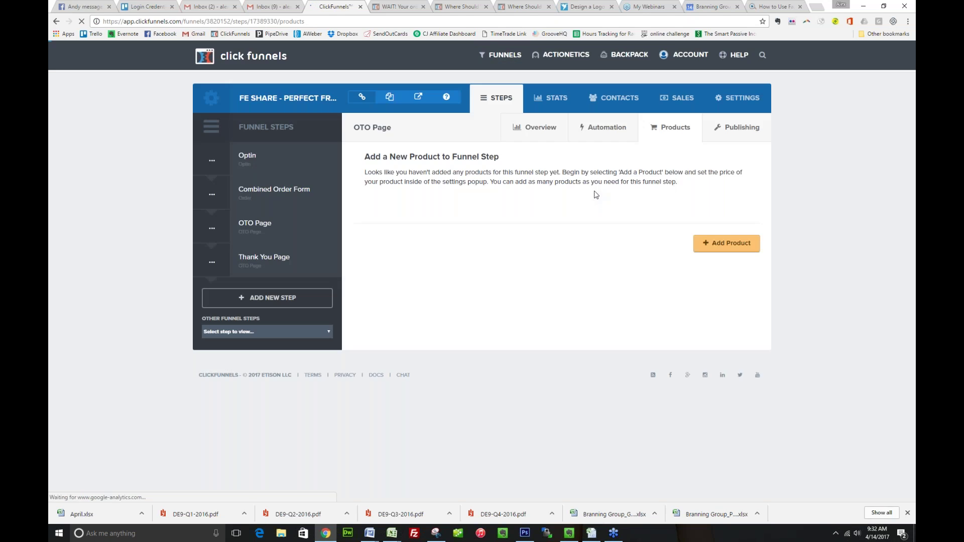
Add a product named Terri's Course with Infusionsoft billing at $59.00
click(727, 243)
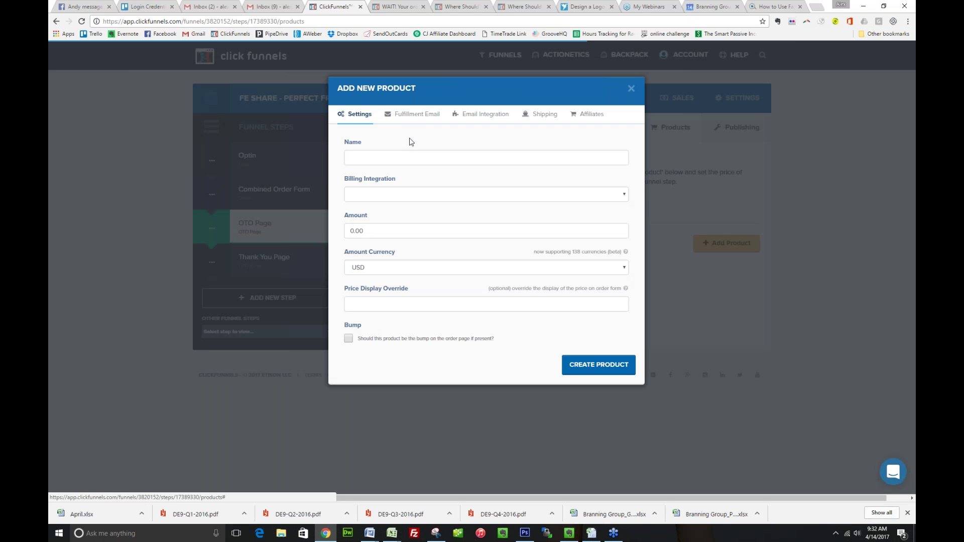
click(404, 159)
text(TERRI' )
text( COURSE)
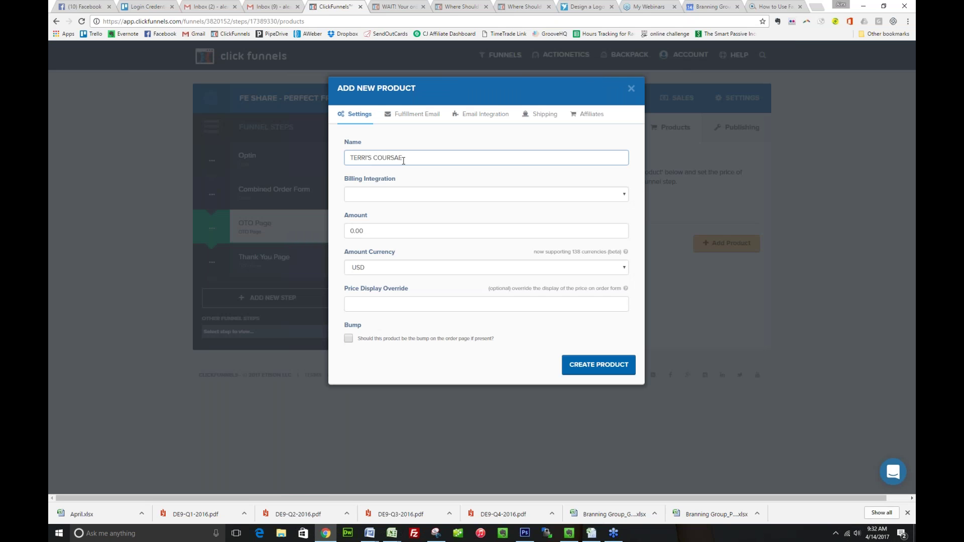
key(Tab)
key(i)
key(Tab)
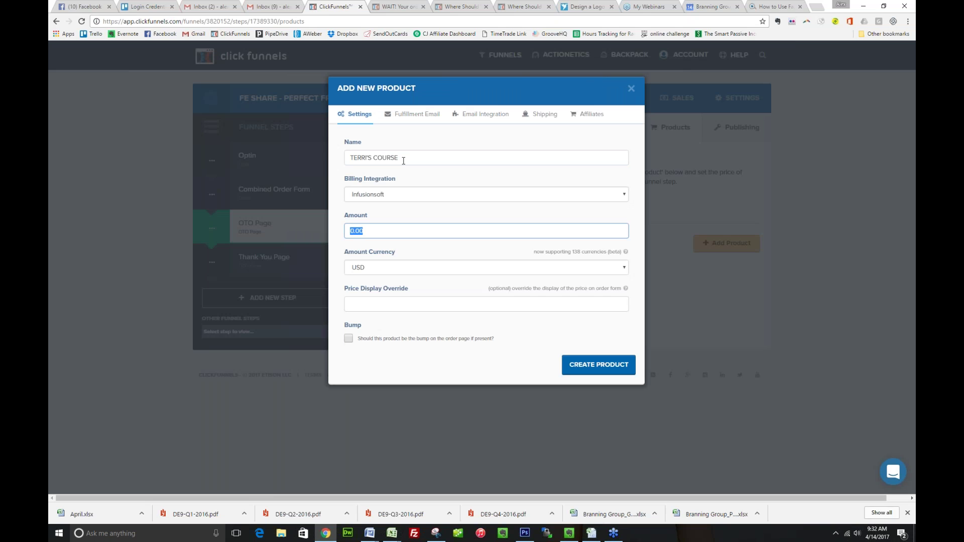
text(59)
key(Tab)
text($59.00)
End the fulfillment email's access sentence with 'course here:' and create the product
click(398, 115)
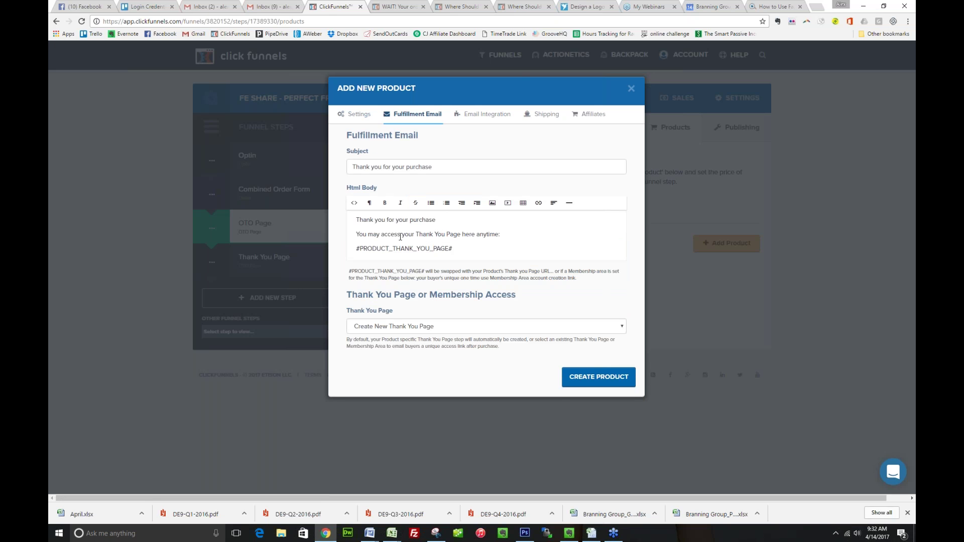
click(416, 234)
shift+click(505, 233)
text(ccess your c)
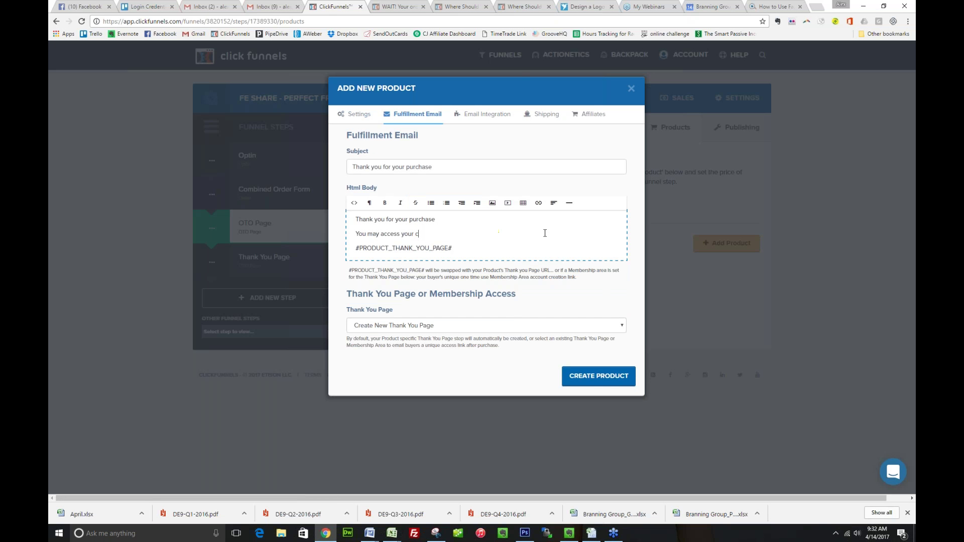
text(ourse here:)
click(464, 325)
scroll(461, 382, down, 1)
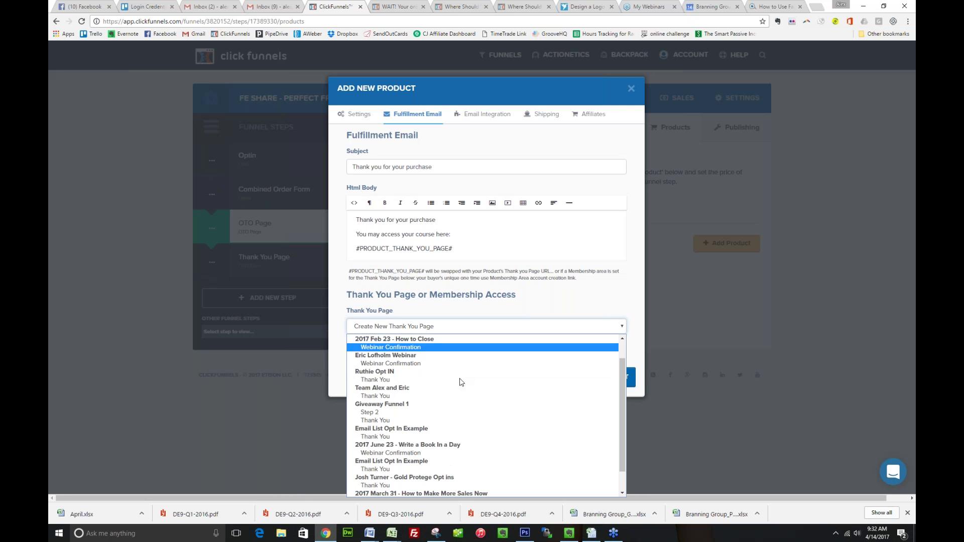
scroll(461, 382, down, 2)
key(Escape)
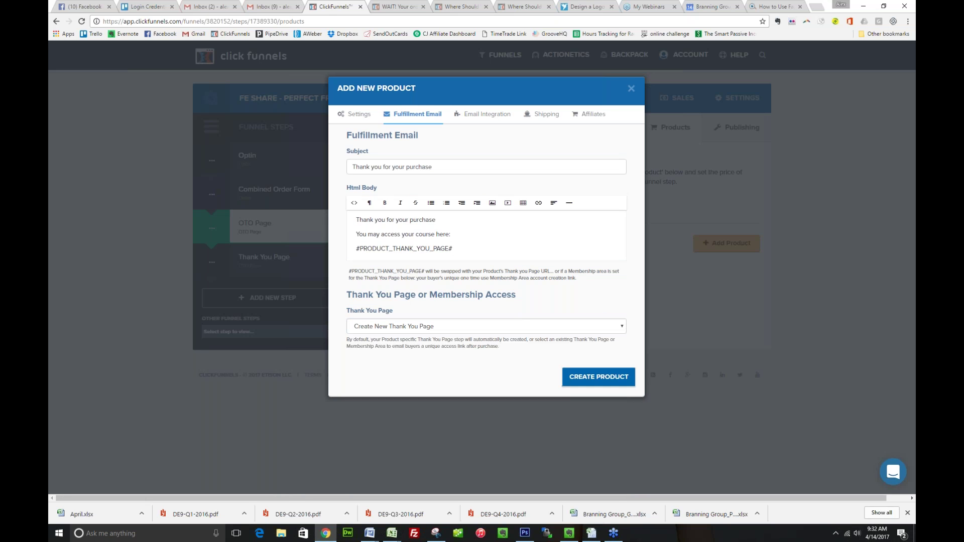
click(598, 377)
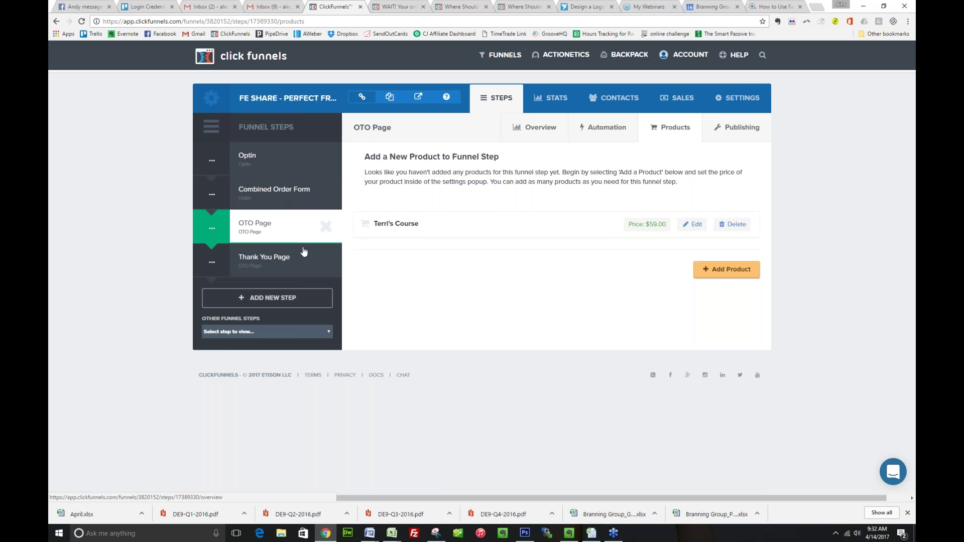
Open the Optin step's 'FREE Ski Wax!' page in the page editor
click(339, 264)
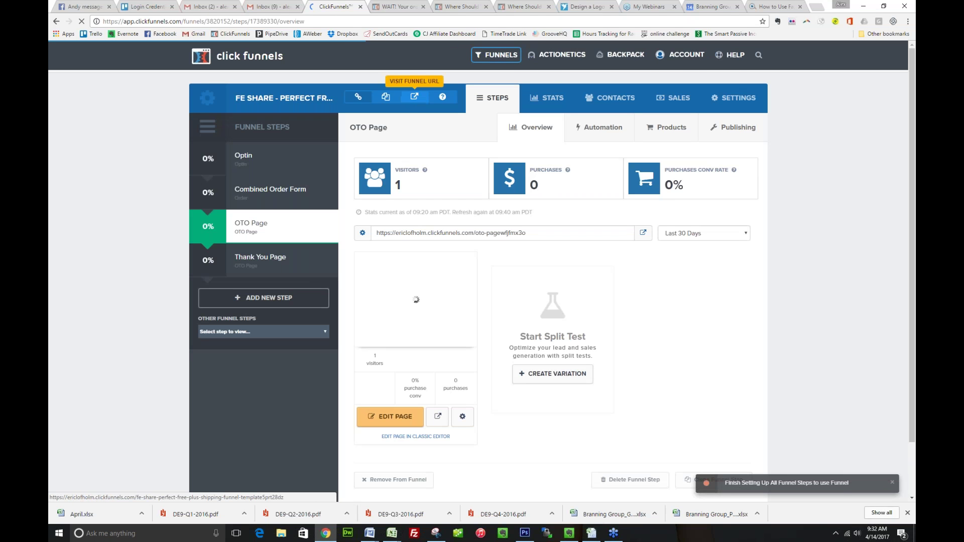
click(291, 187)
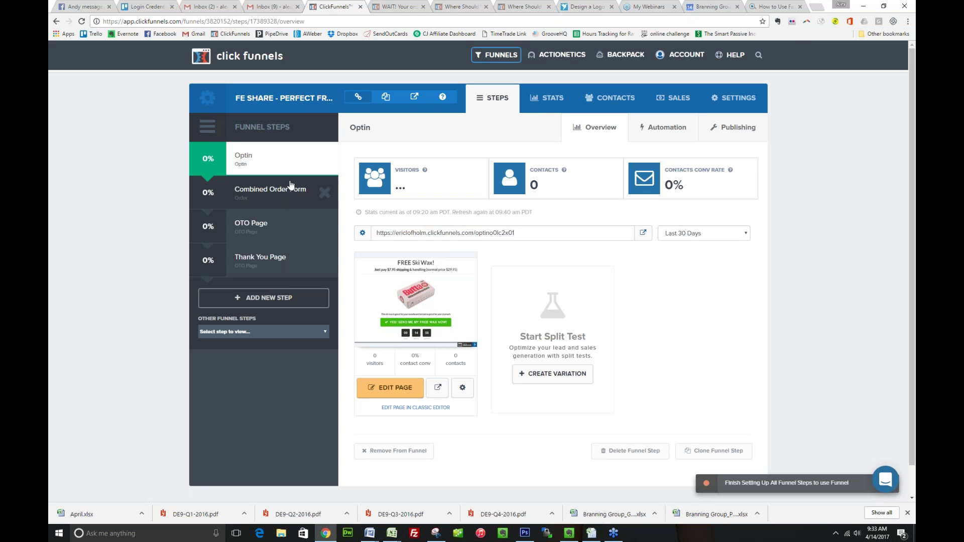
click(390, 388)
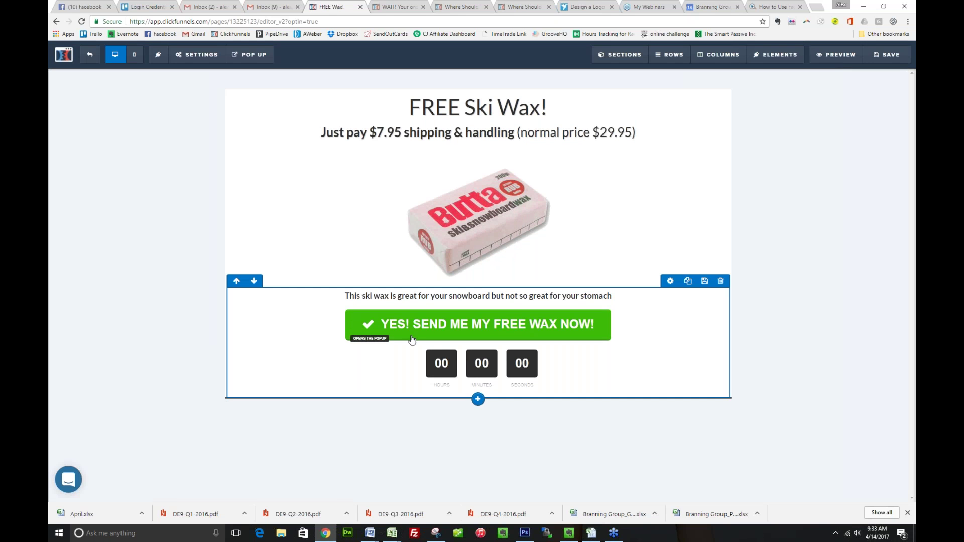
Swap the ski wax photo for the two-person picture and change the headline to 'FREE Report!'
click(457, 215)
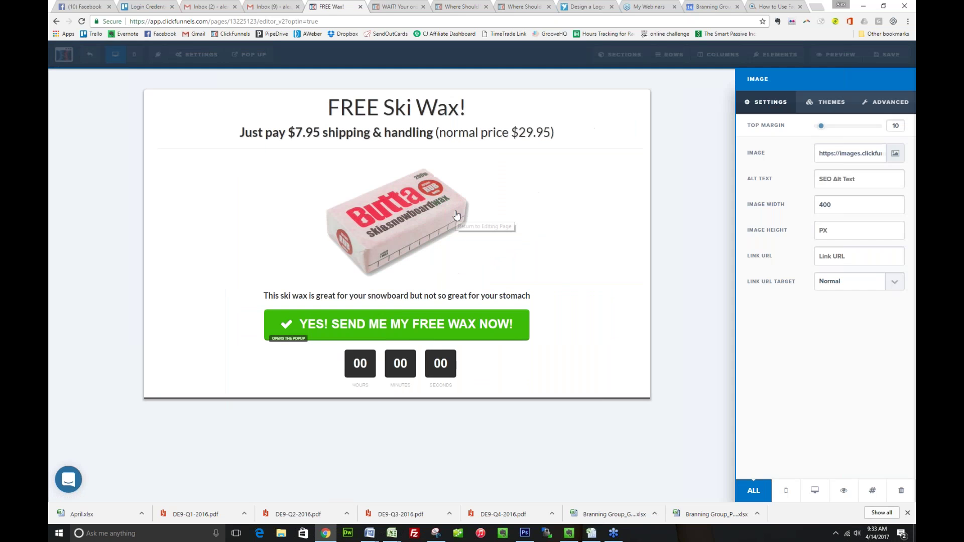
click(896, 153)
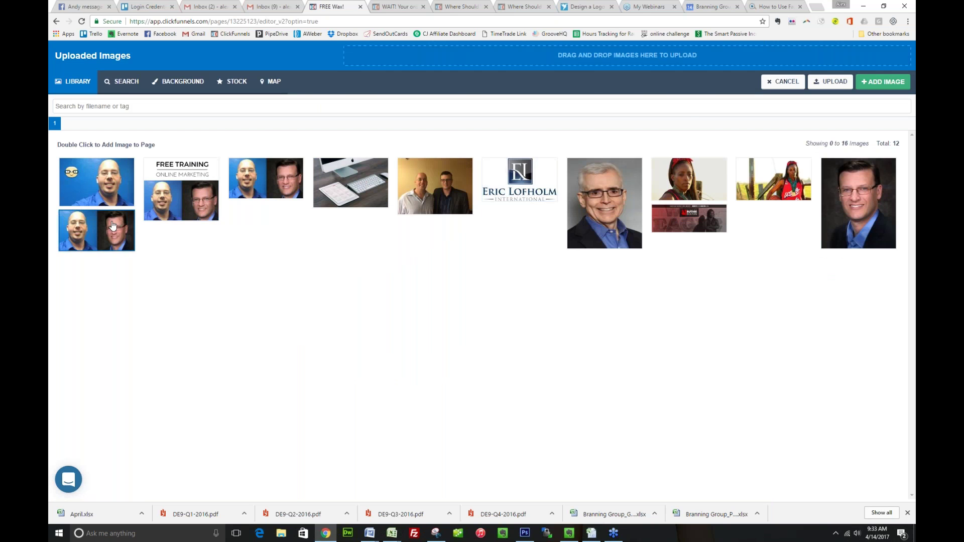
double_click(96, 230)
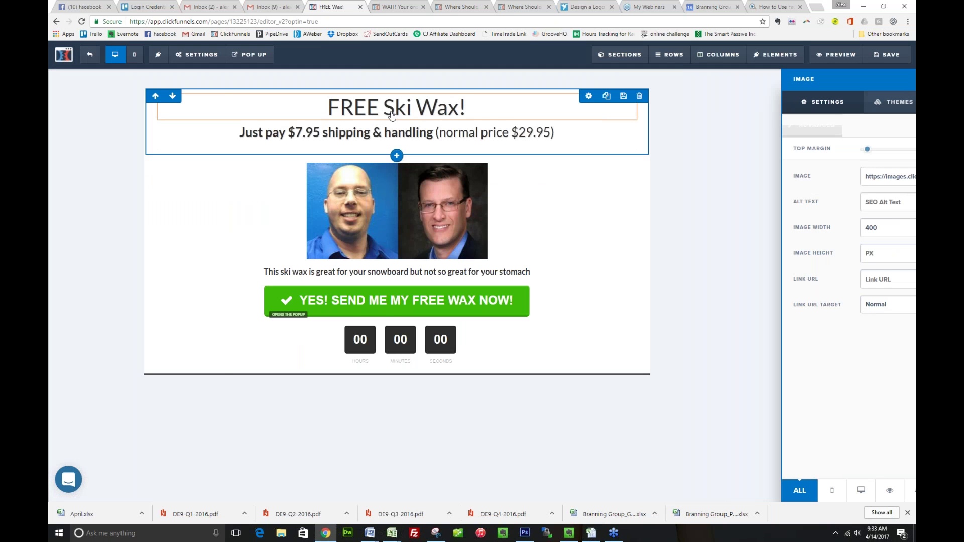
click(392, 116)
drag(463, 105, 549, 107)
text(REE Report!)
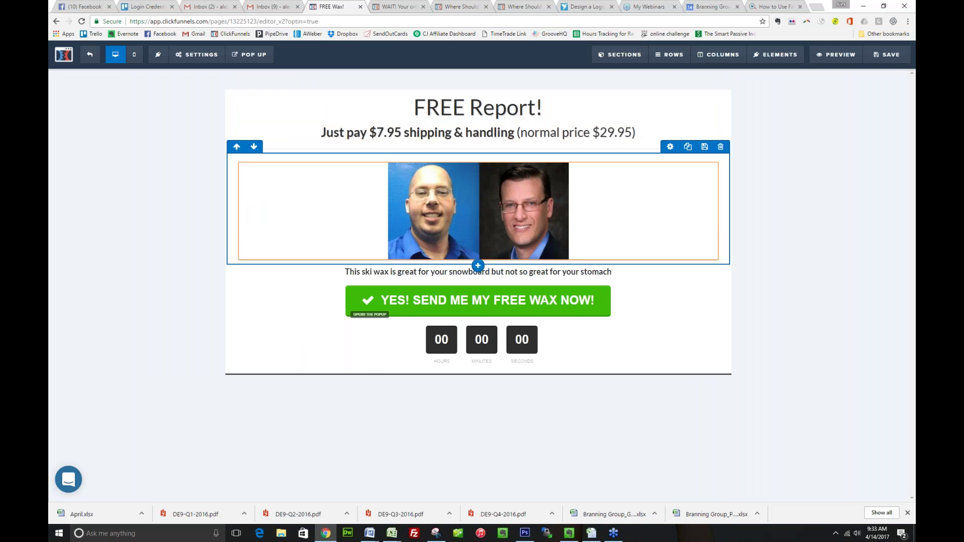
Change the green button's text from 'FREE WAX NOW!' to 'FREE REPORT!'
click(525, 300)
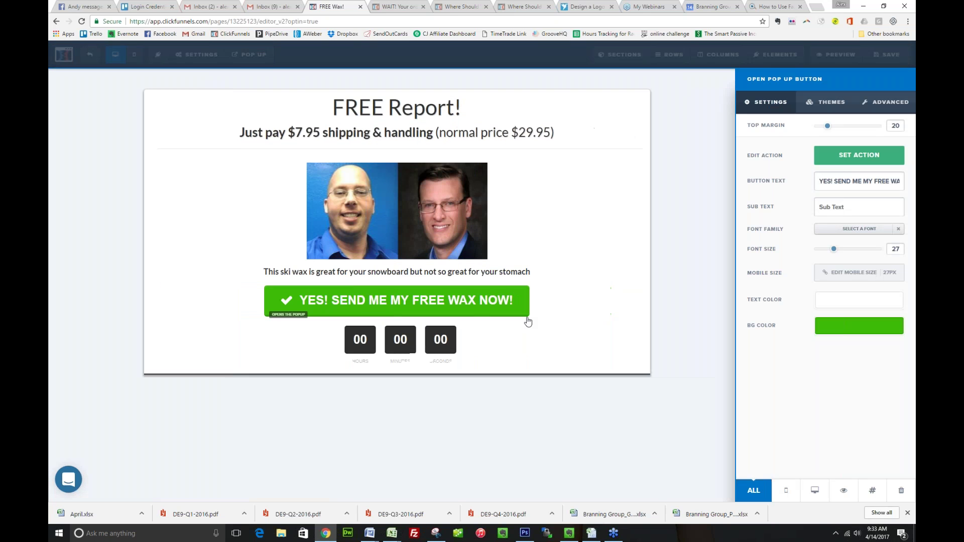
drag(900, 183, 902, 182)
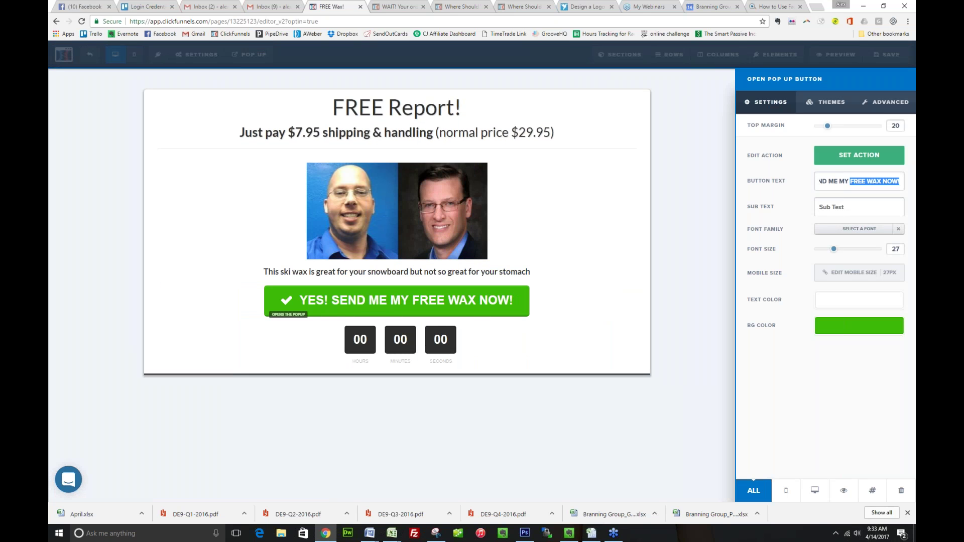
text(RE)
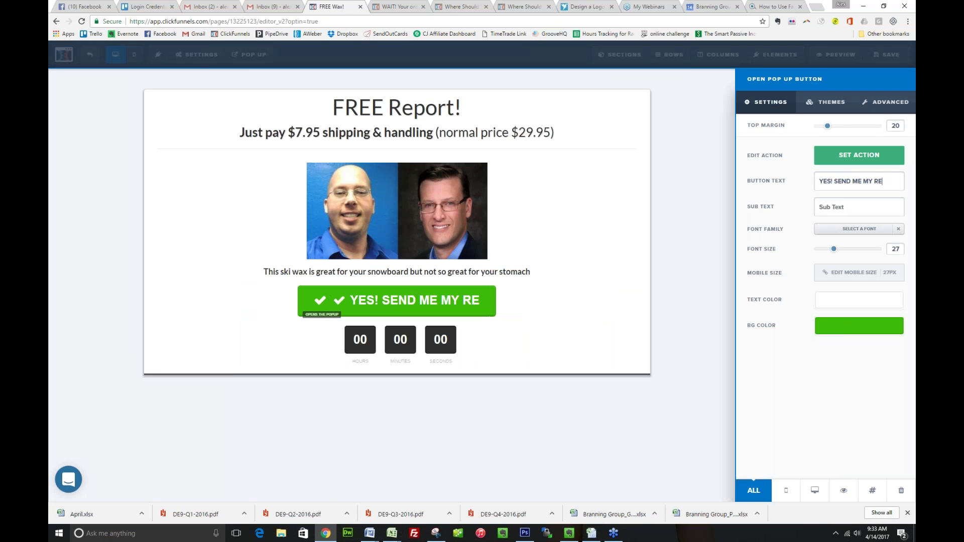
key(BackSpace)
key(BackSpace)
text(FREE REPORT!)
click(591, 259)
Replace the ski-wax description with the expert-shortcuts report blurb and save the page
triple_click(478, 272)
key(BackSpace)
text(This report gives)
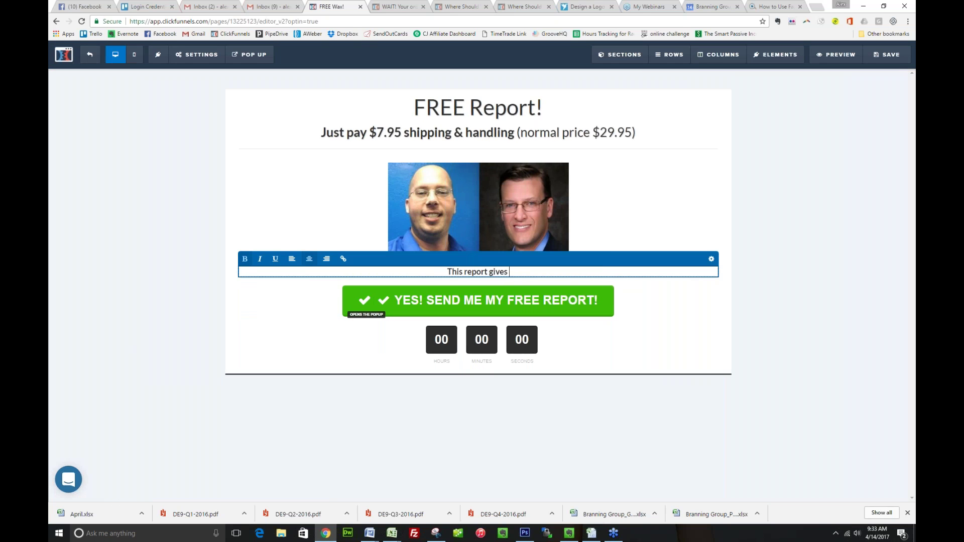
text( you the shortcuts)
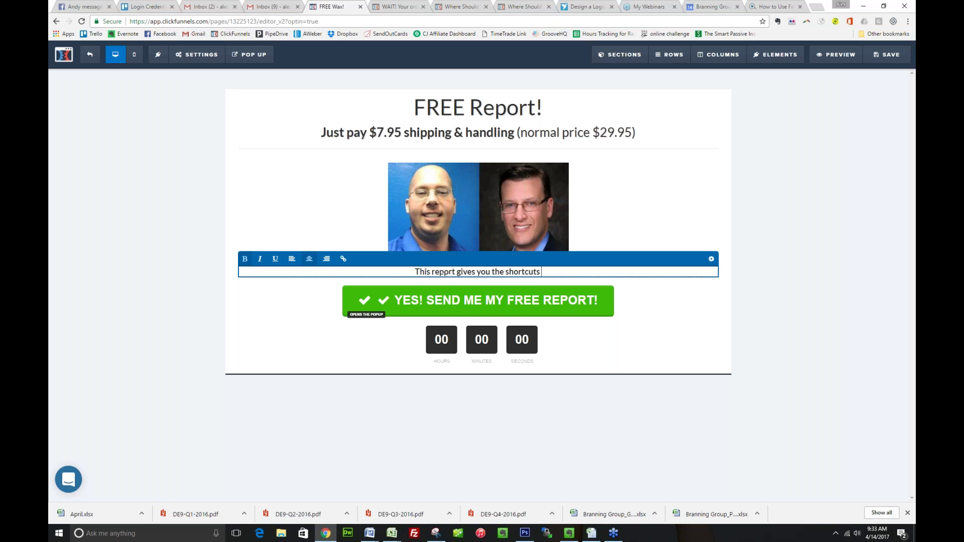
text( directly from)
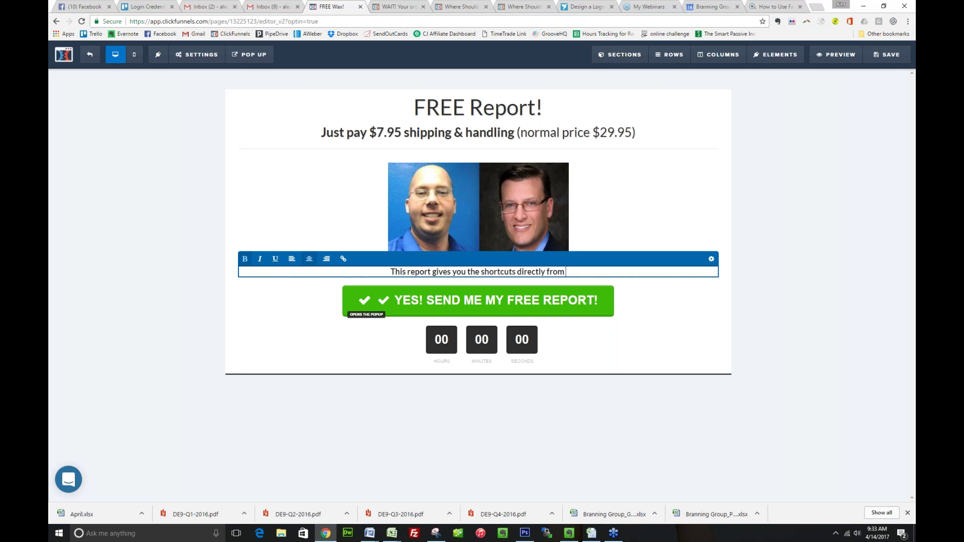
text( the expert on )
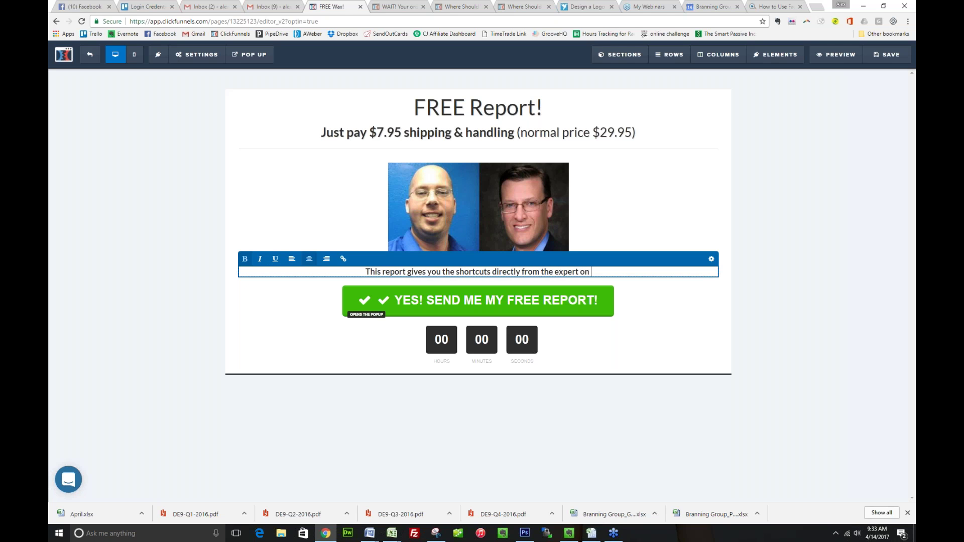
text(how to scale your business)
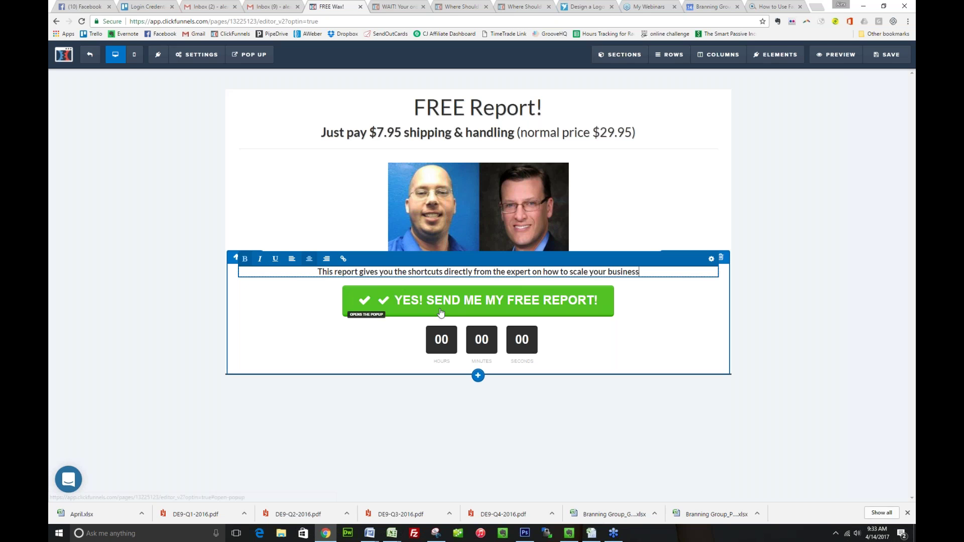
click(470, 307)
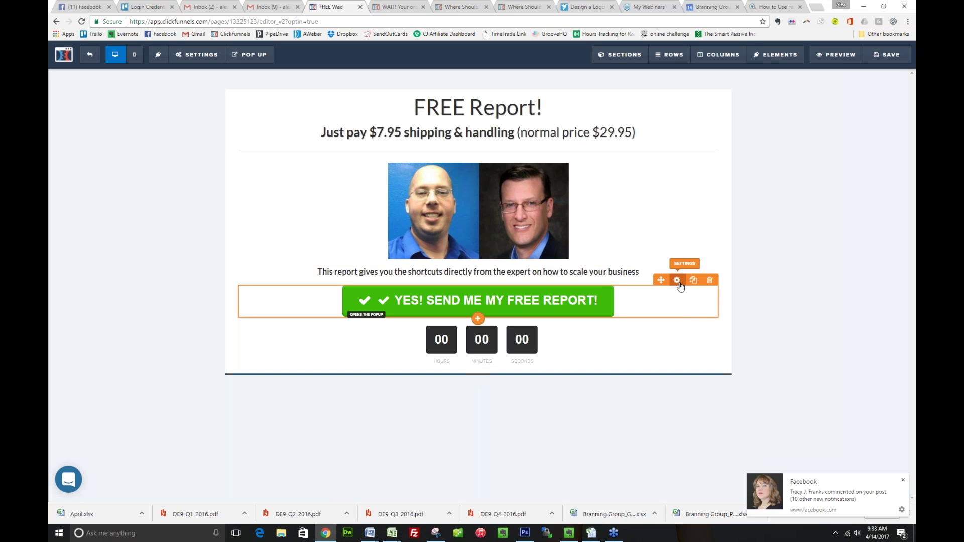
click(677, 280)
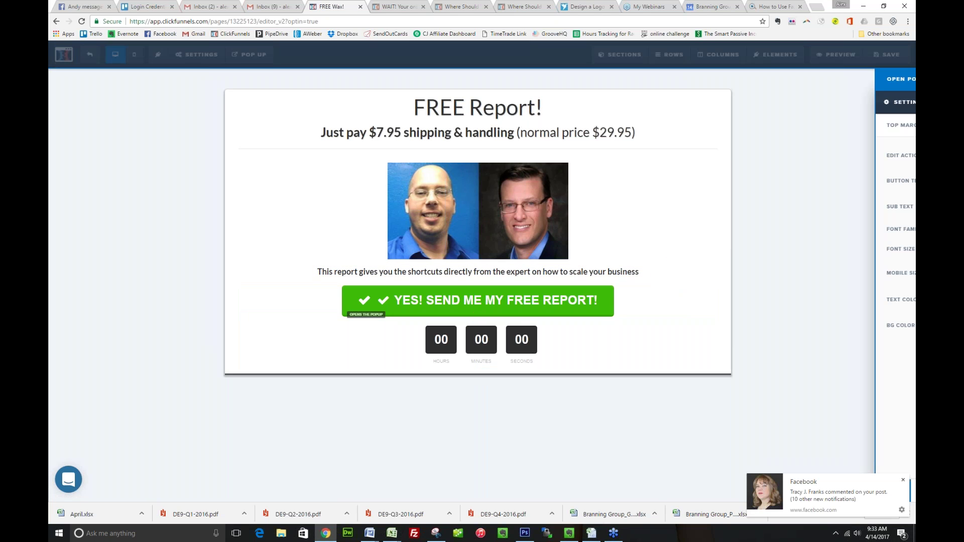
click(791, 86)
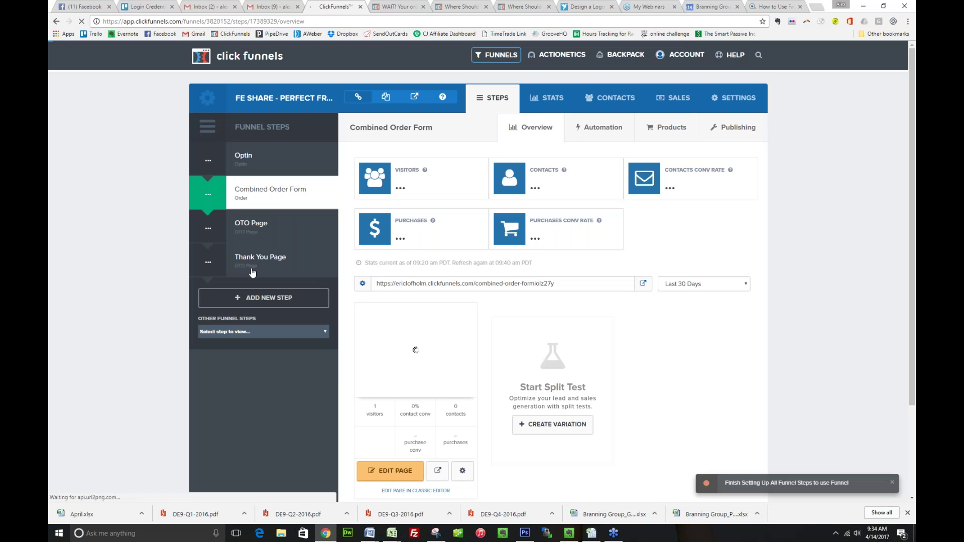
click(443, 341)
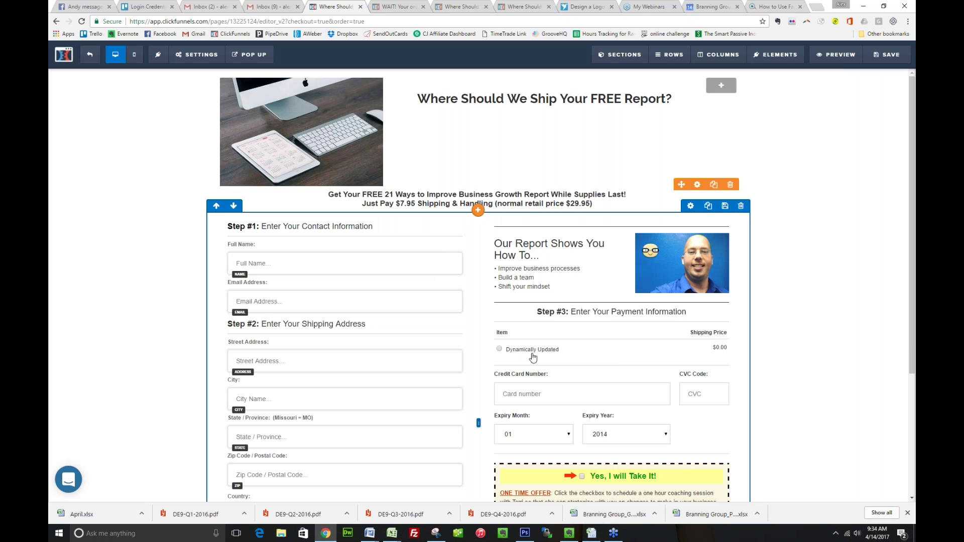
scroll(542, 352, down, 1)
scroll(543, 352, down, 1)
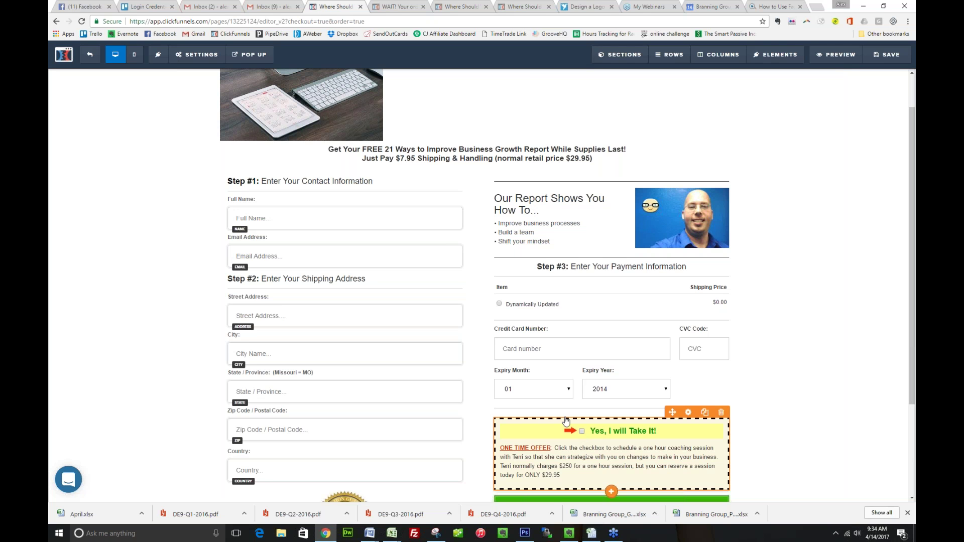
scroll(596, 451, down, 1)
scroll(597, 450, down, 1)
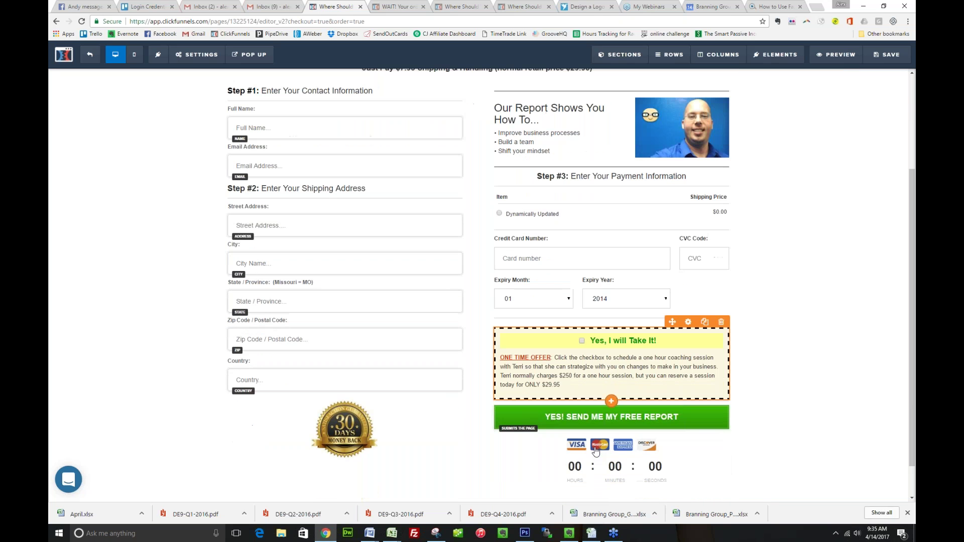
scroll(602, 426, up, 1)
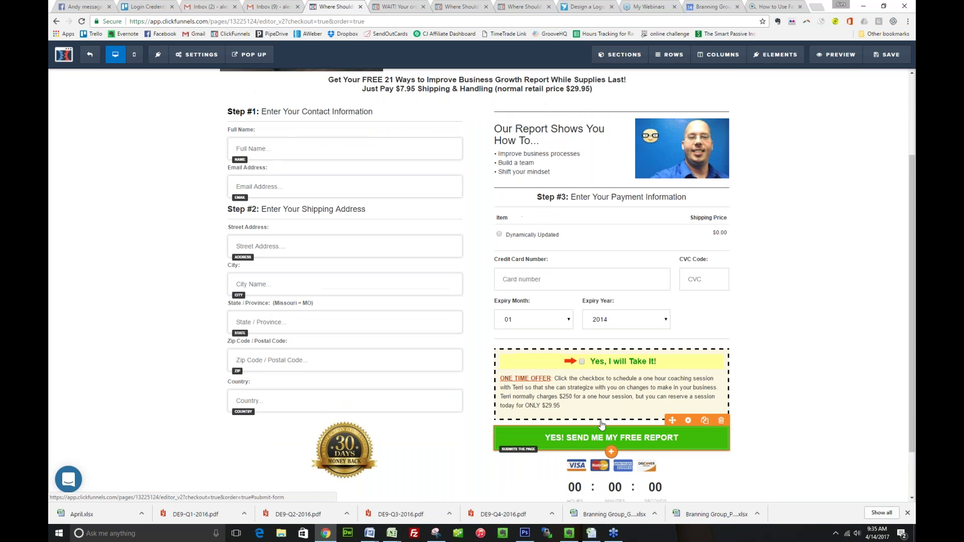
scroll(603, 426, up, 2)
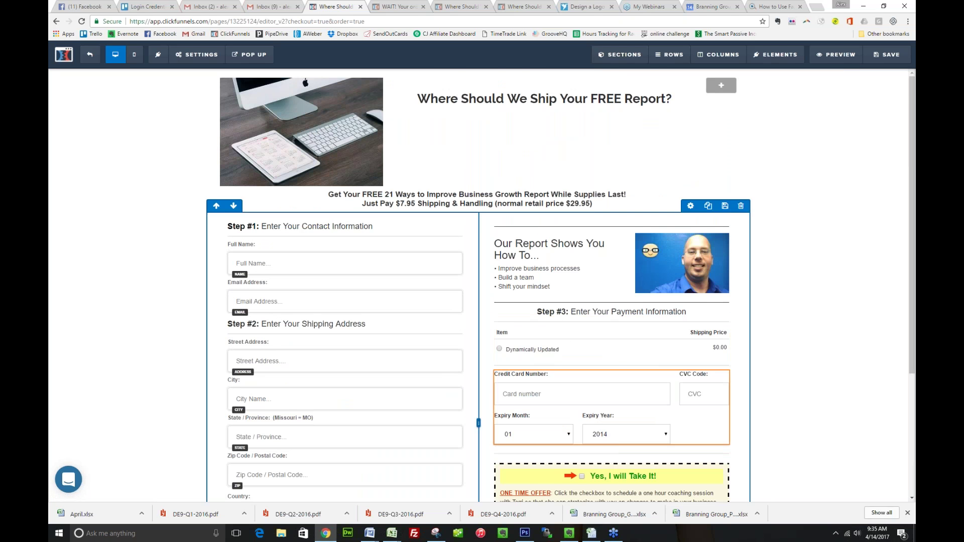
scroll(546, 457, down, 1)
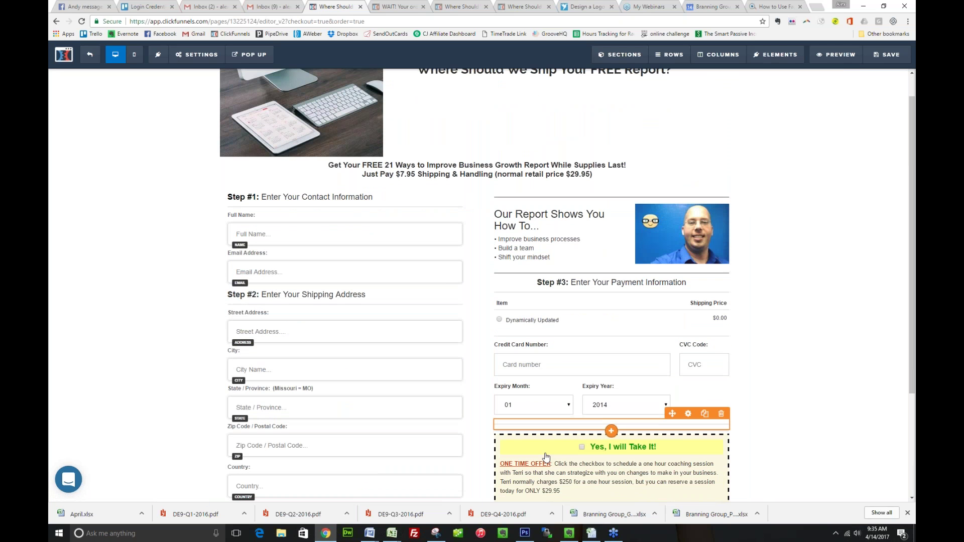
scroll(547, 457, up, 1)
scroll(480, 276, up, 1)
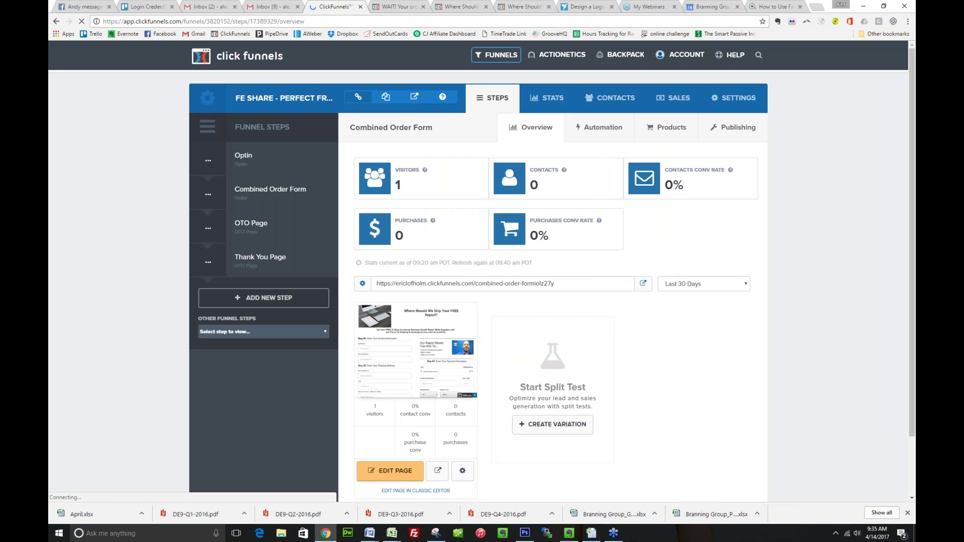
Open the Thank You Page step from the Funnel Steps list in the page editor
click(251, 226)
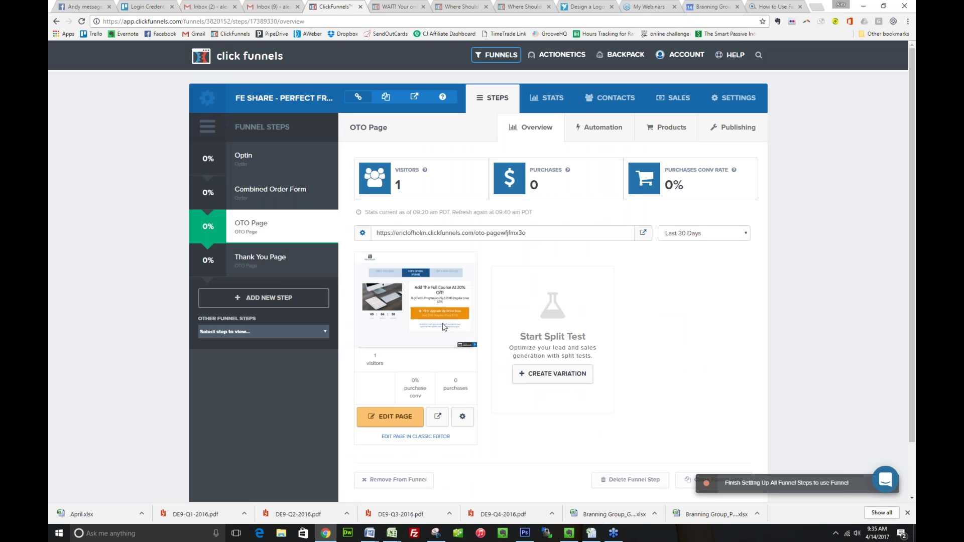
click(266, 259)
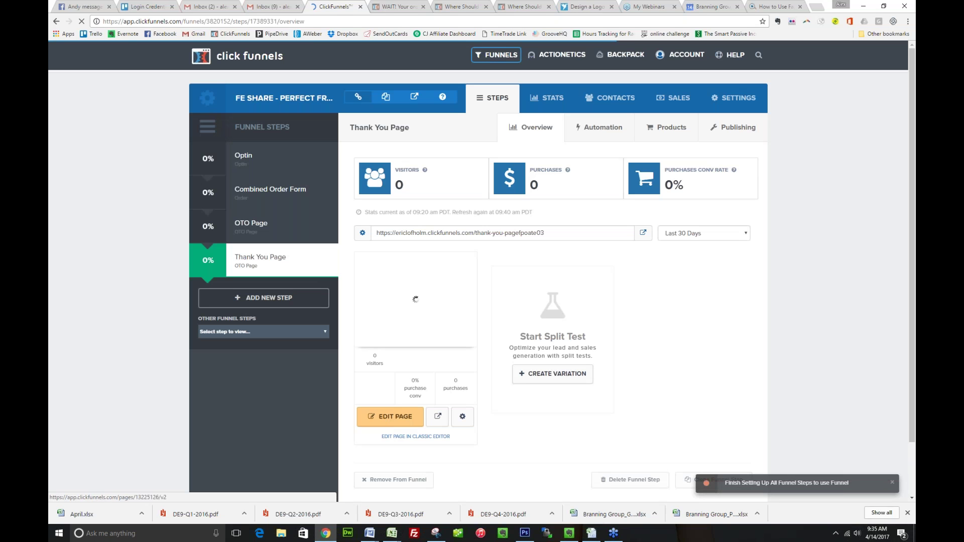
click(427, 332)
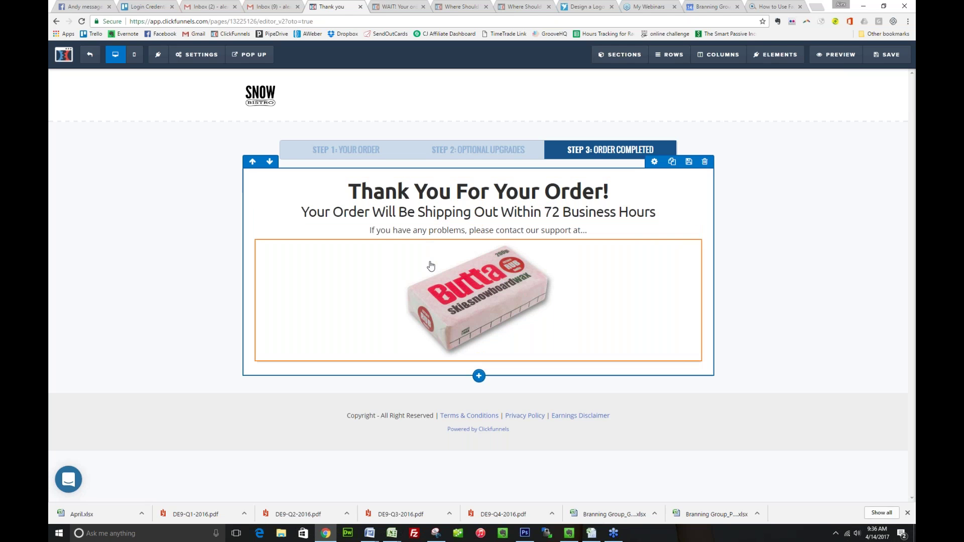
Delete the product image and add the support e-mail address to the contact line
click(465, 295)
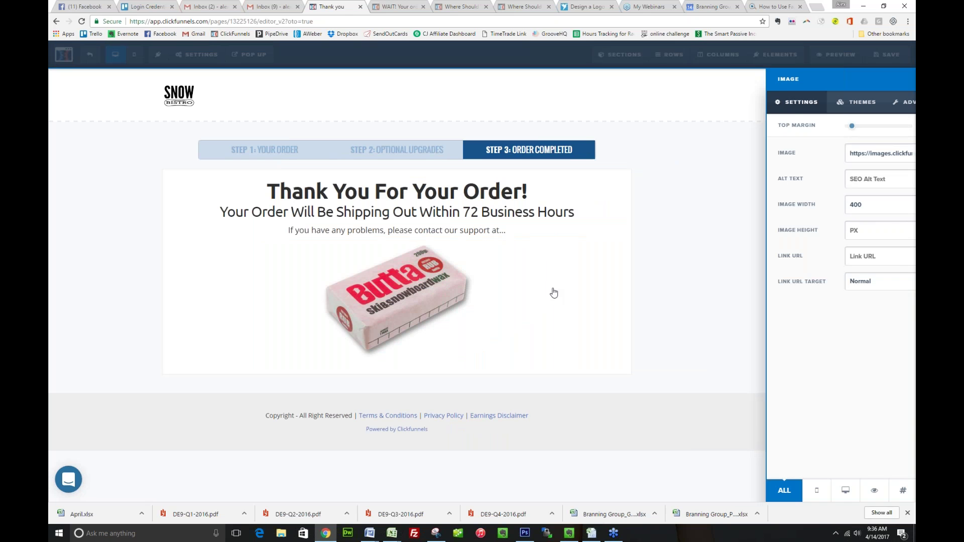
click(694, 234)
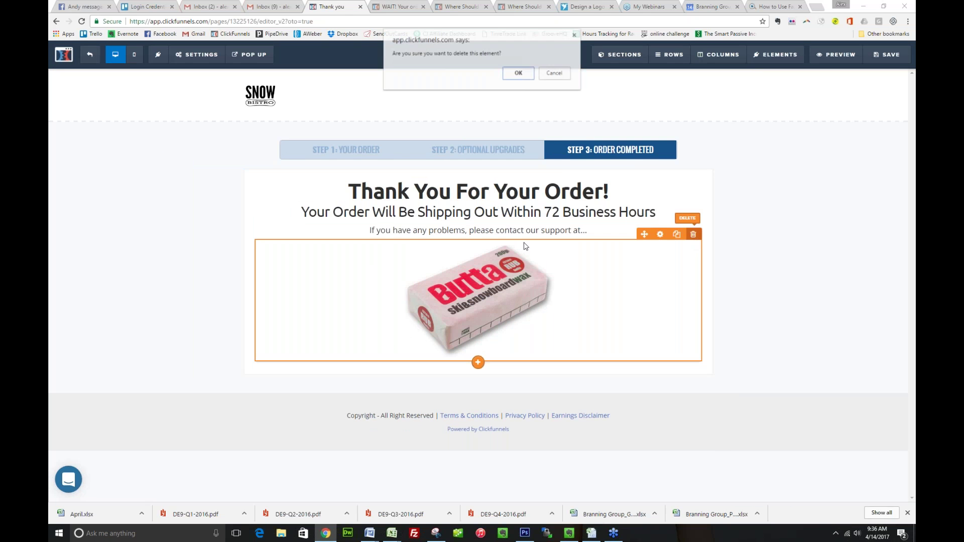
click(515, 72)
click(604, 232)
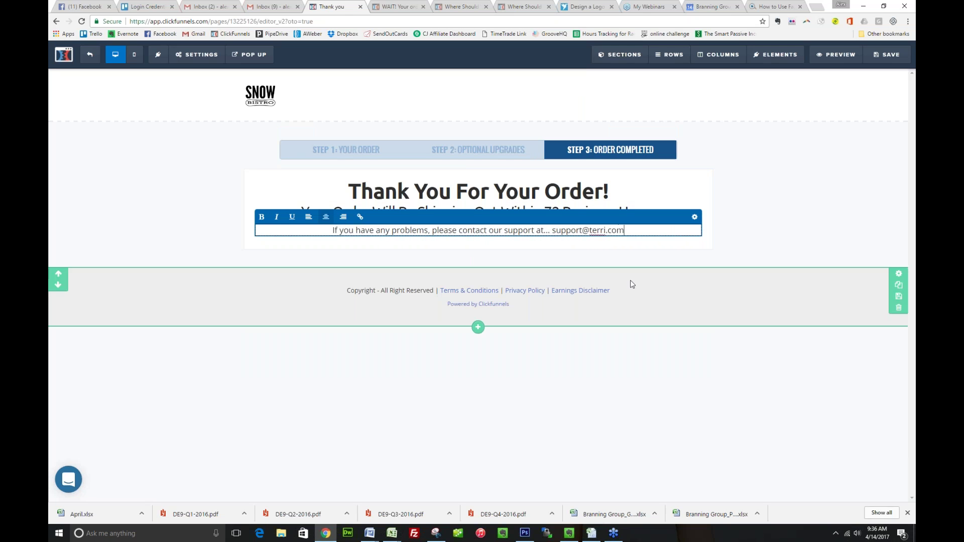
click(632, 284)
Delete the footer and logo header sections, saving the thank-you page
click(899, 307)
click(519, 87)
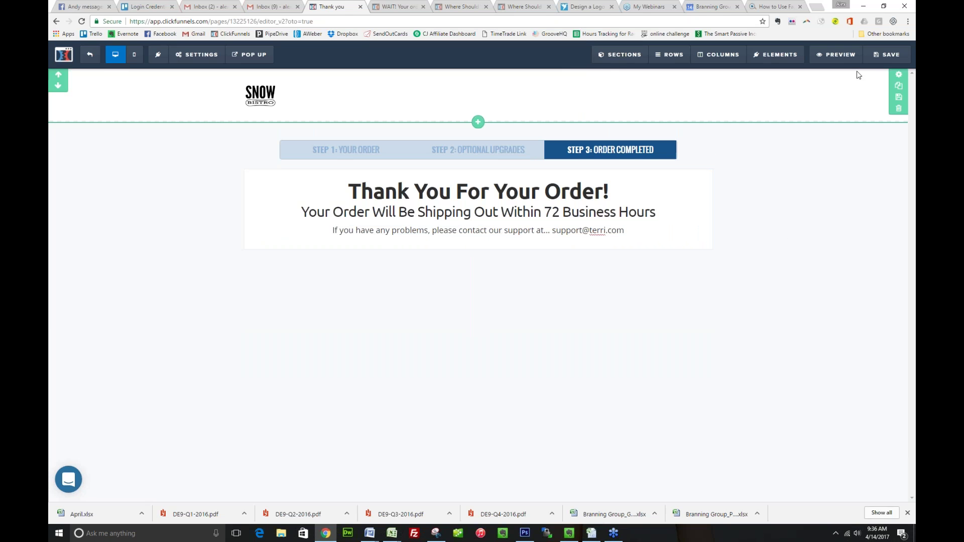
click(888, 54)
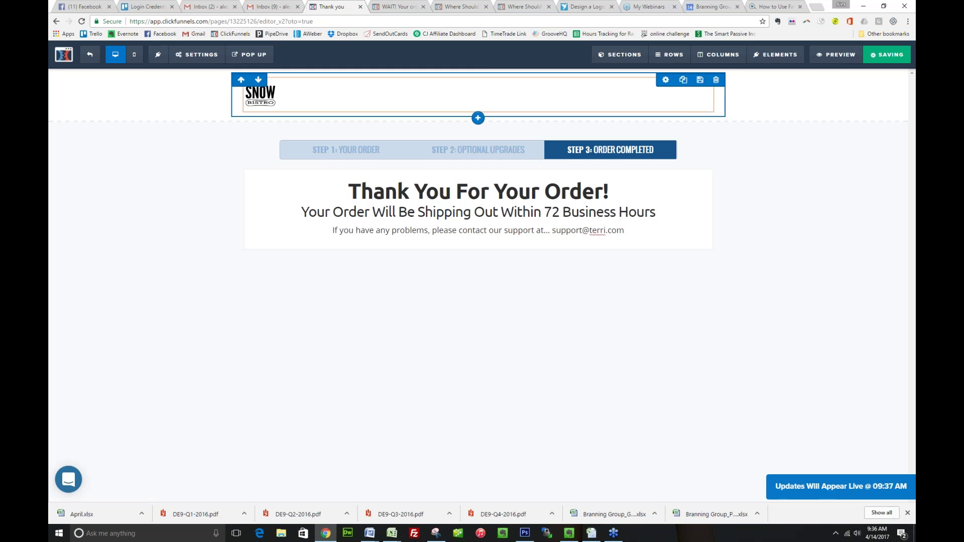
click(693, 109)
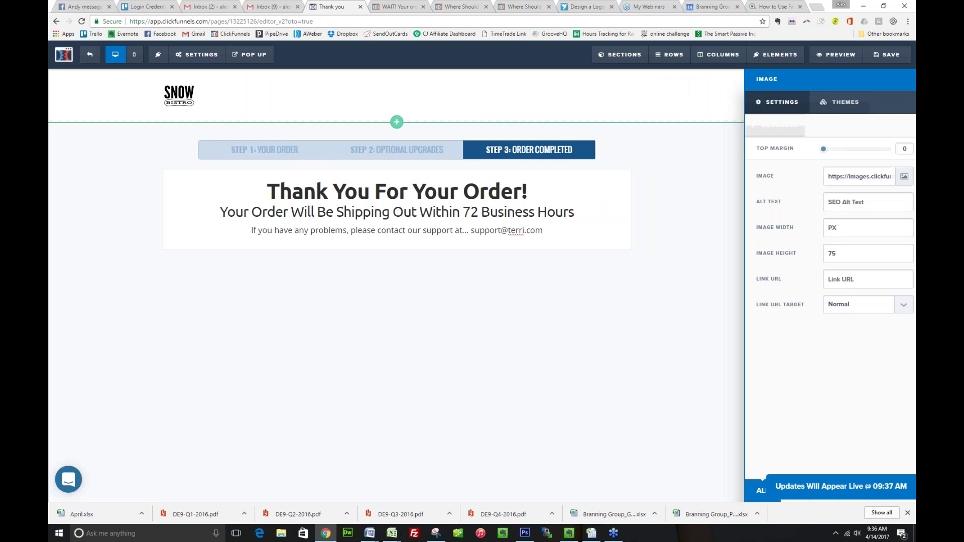
click(900, 108)
key(Return)
click(874, 59)
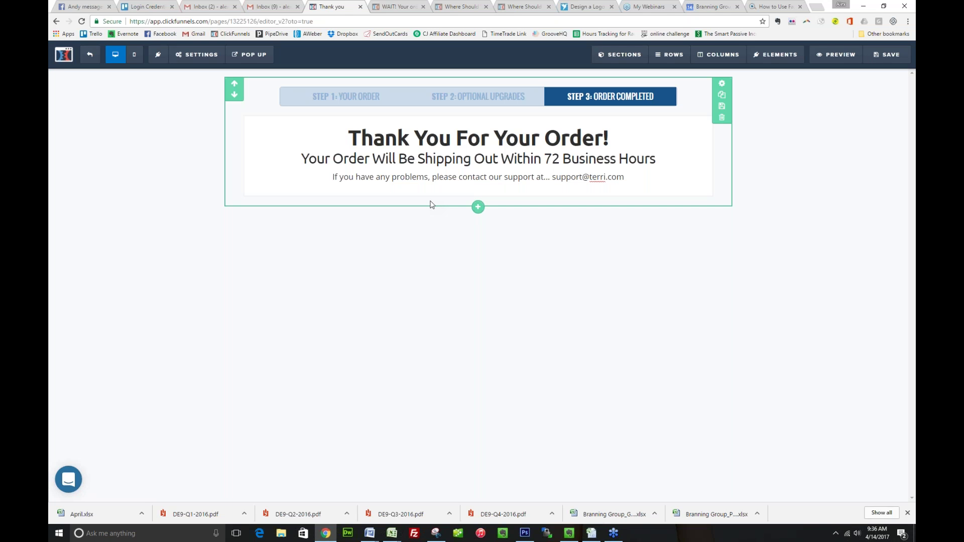
Exit the page editor and load ericlofholm.com/week4 in the browser
click(90, 56)
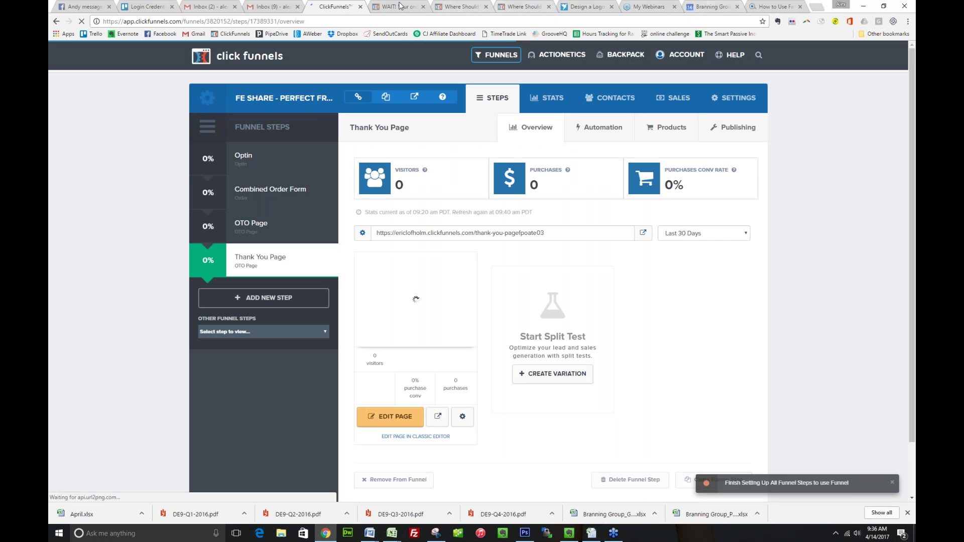
click(348, 22)
click(348, 21)
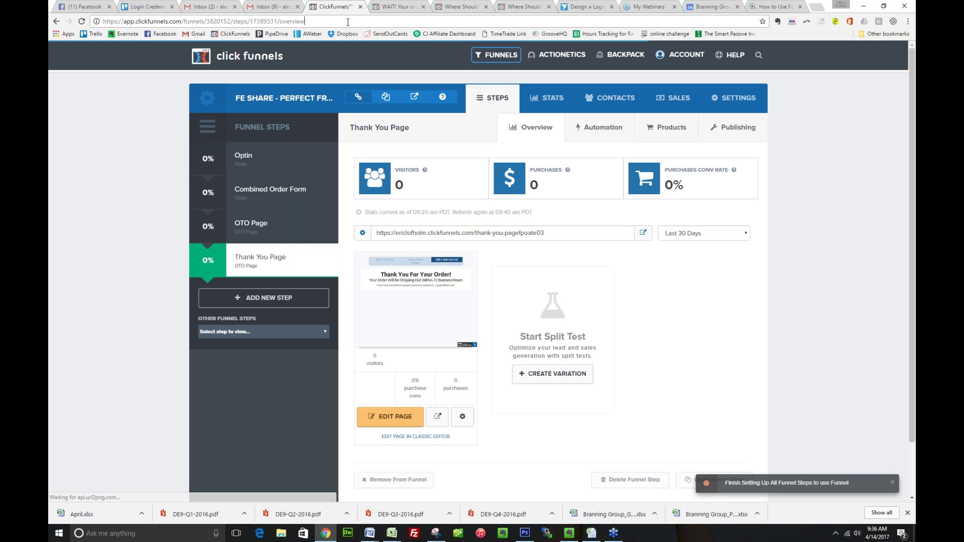
key(ctrl+a)
text(e)
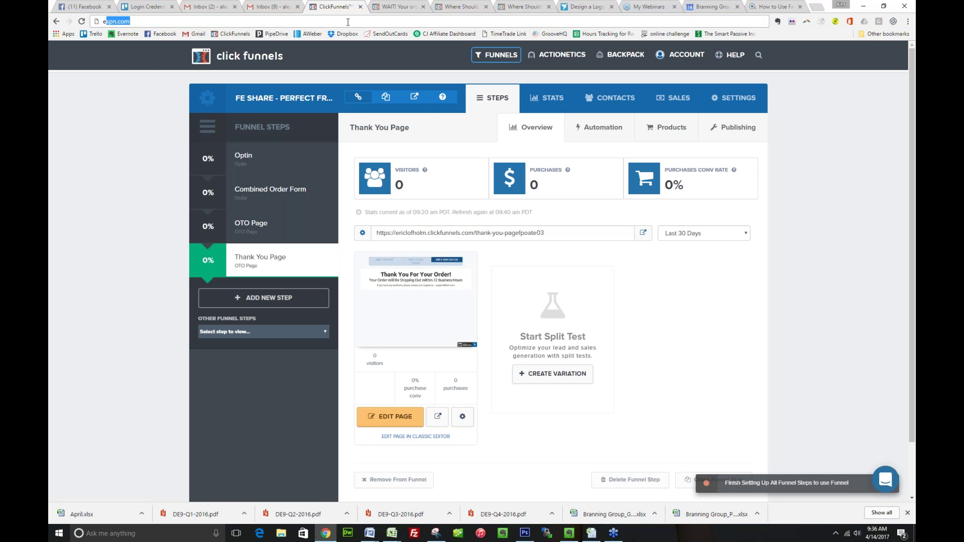
text(riclofholm.com/we)
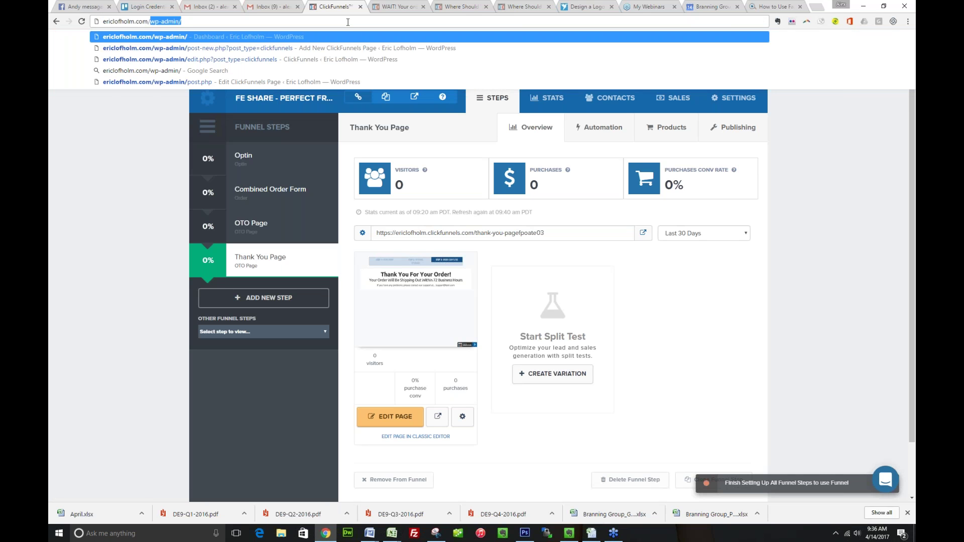
text(ek4)
key(Return)
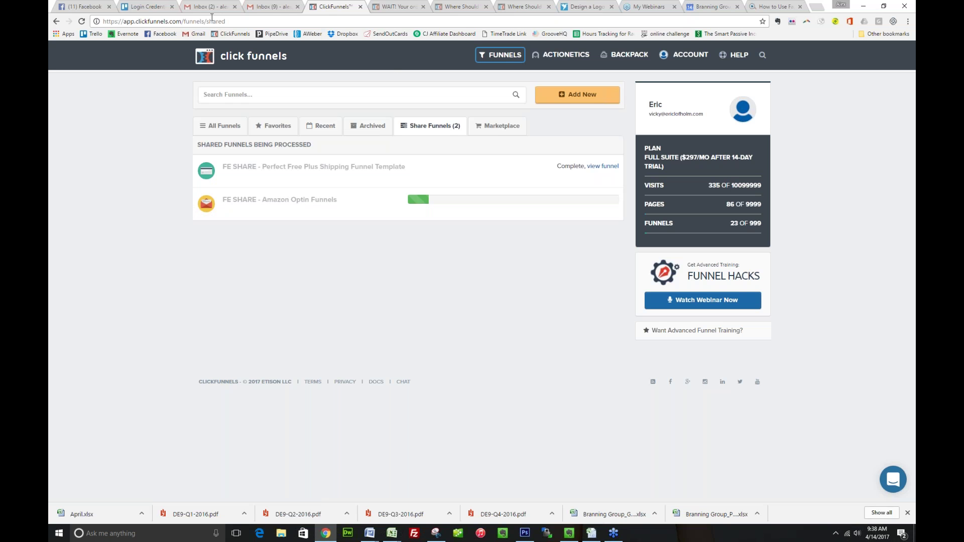
From All Funnels and Share Funnels, open the imported Amazon Optin Funnels' Coupon Optin page
click(221, 126)
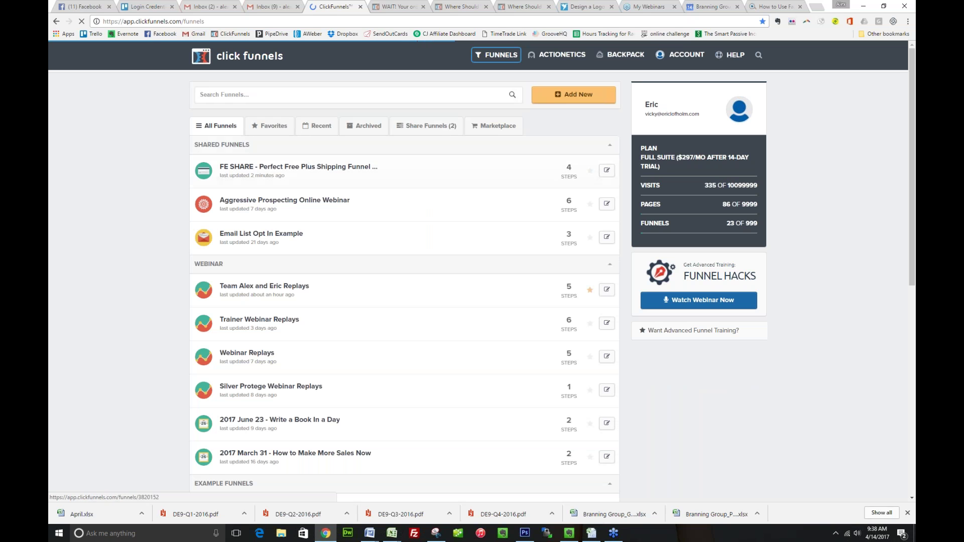
click(427, 126)
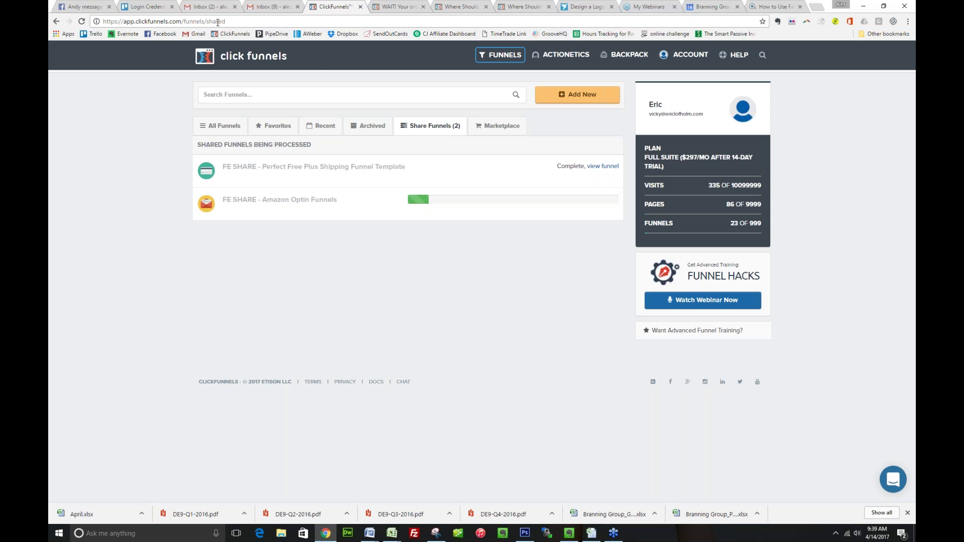
click(186, 21)
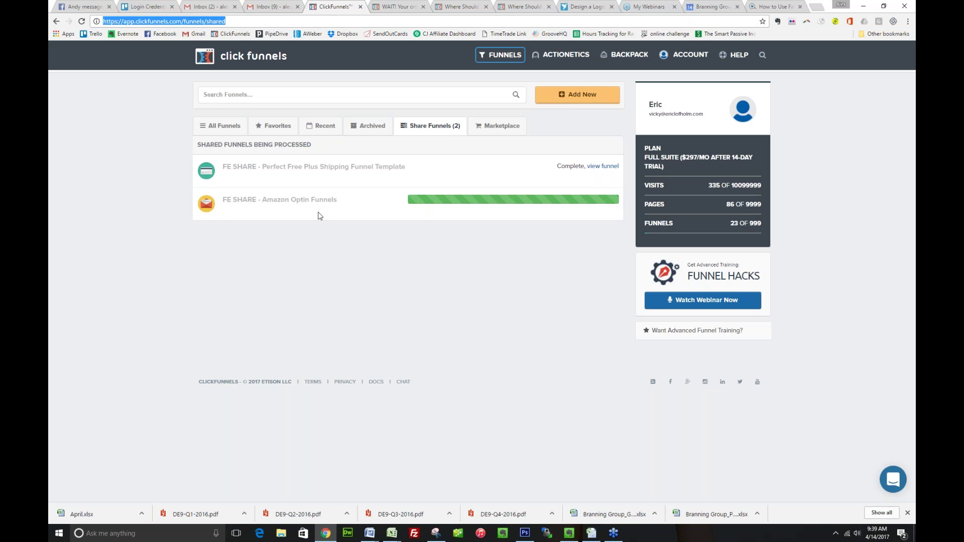
click(388, 252)
click(605, 202)
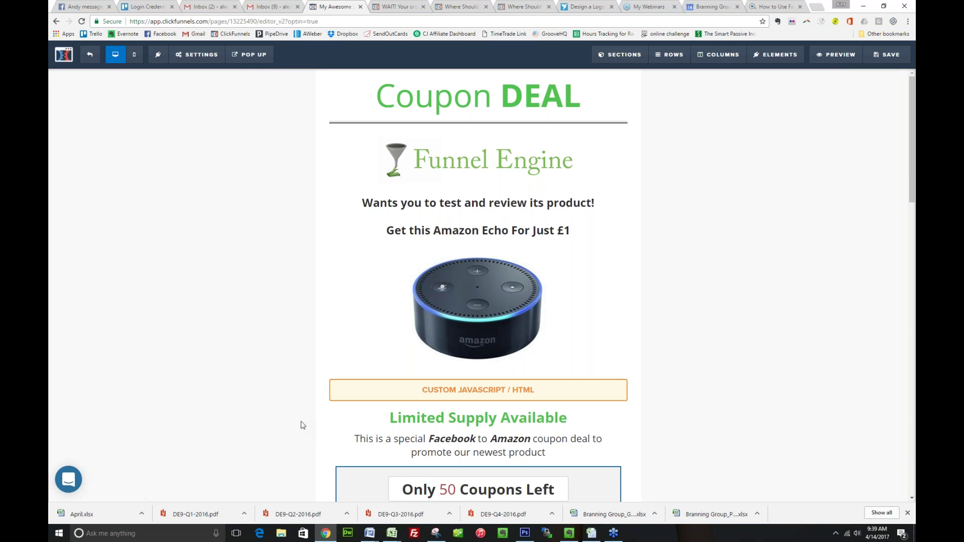
Delete the Funnel Engine logo image at the top of the page
scroll(303, 425, down, 4)
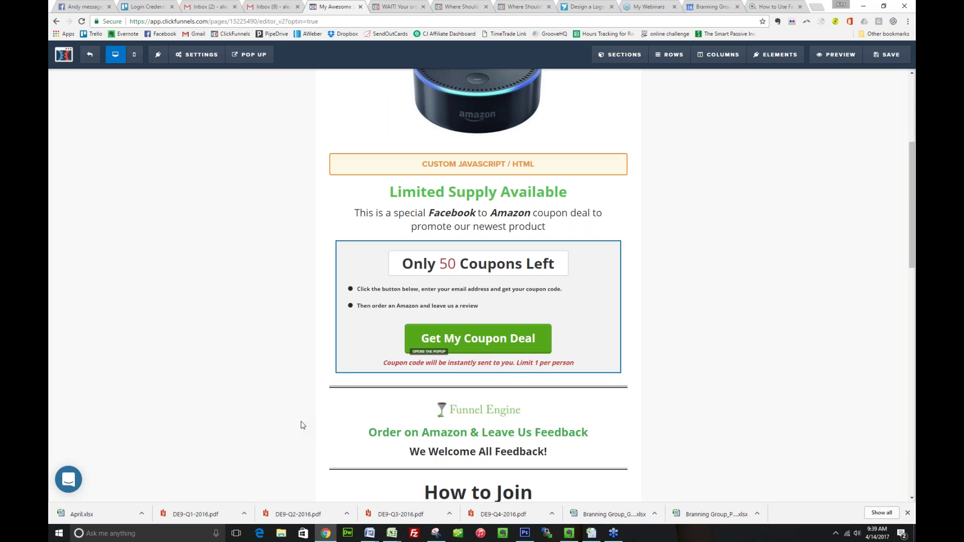
scroll(470, 346, up, 3)
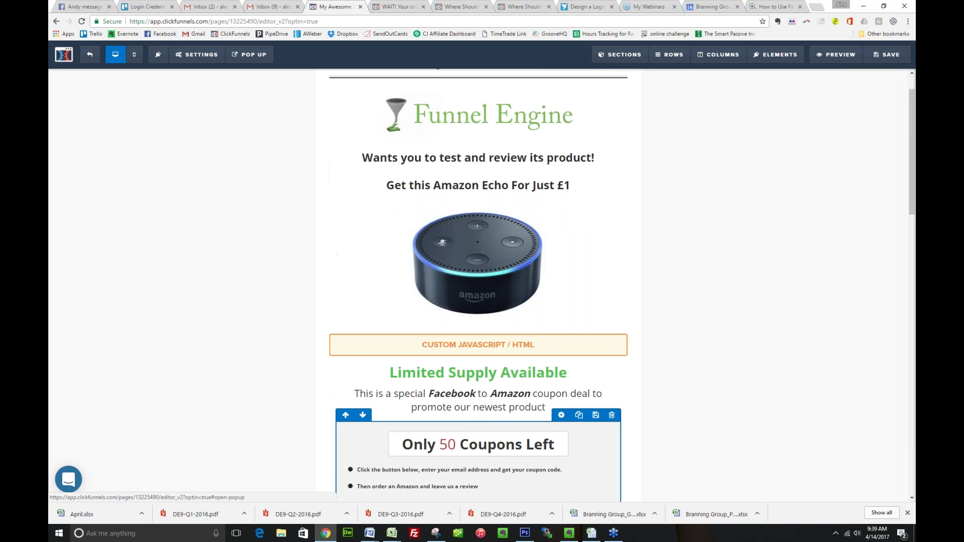
scroll(467, 225, up, 1)
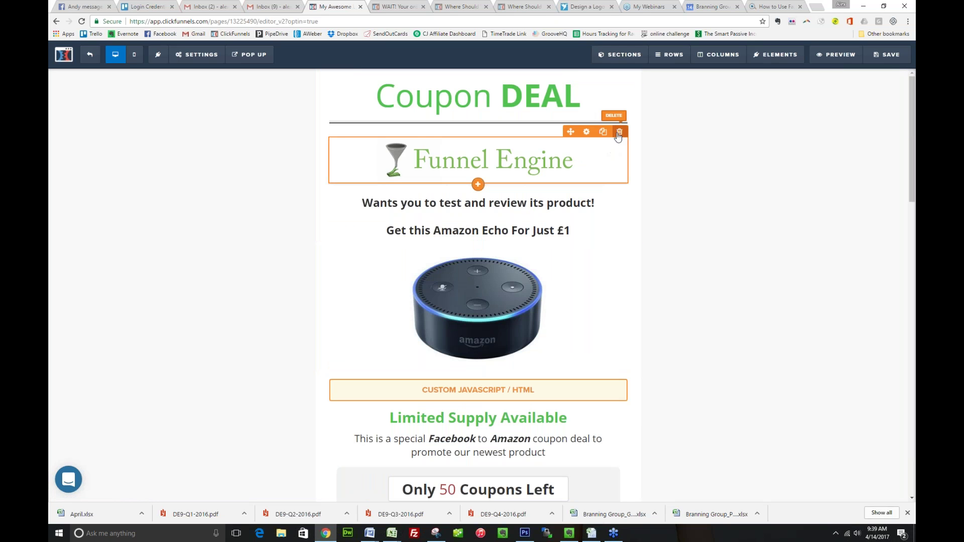
click(620, 132)
key(Return)
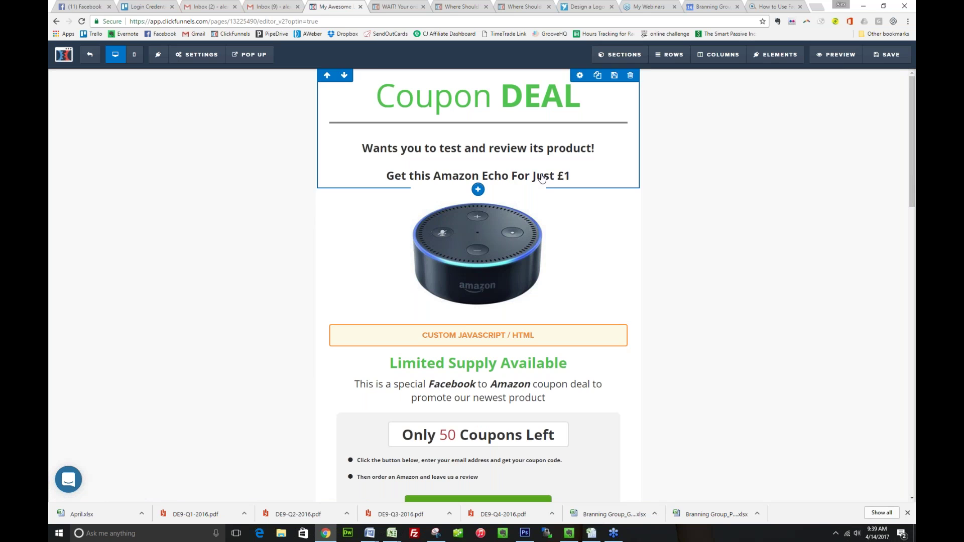
Delete the How to Join row, joining-steps checklist, second coupon offer and Amazon Echo image rows
scroll(514, 334, down, 3)
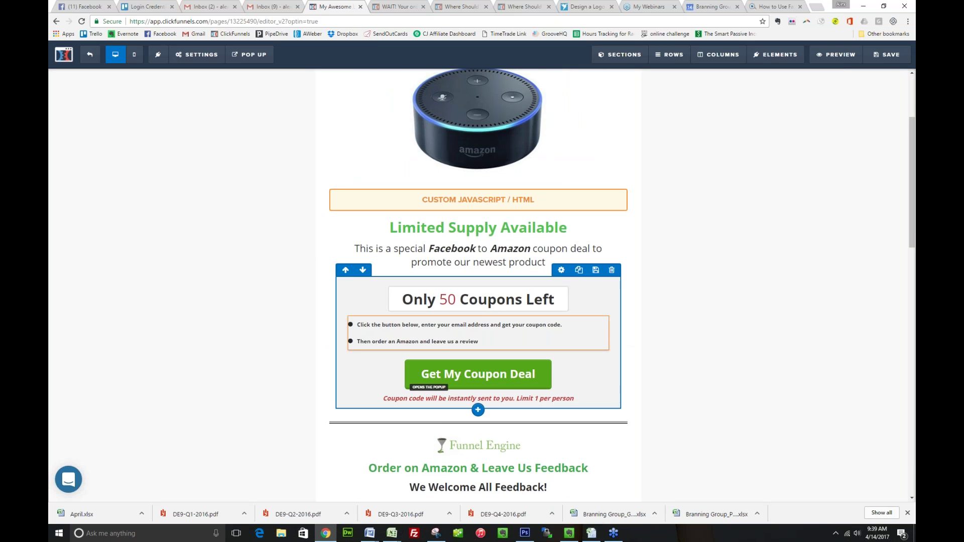
scroll(525, 313, down, 1)
scroll(526, 312, down, 2)
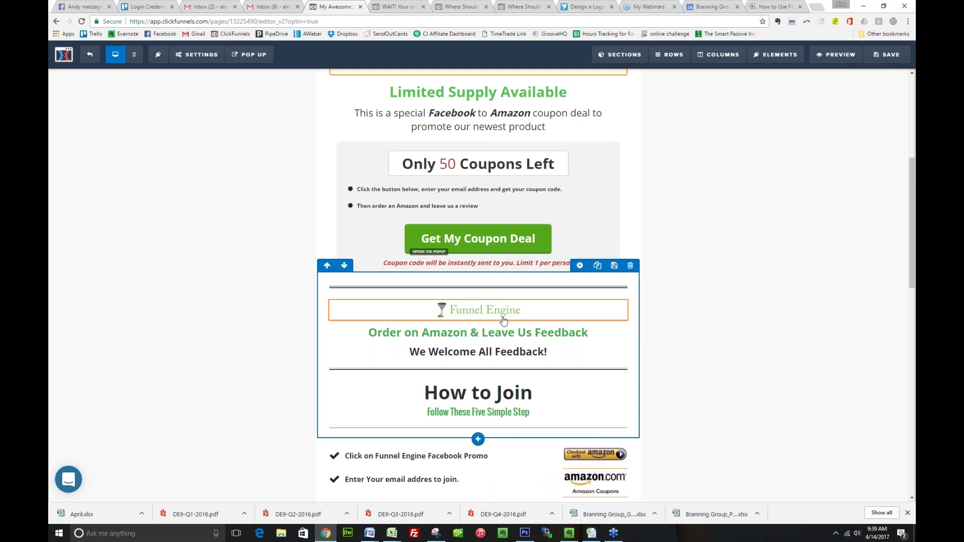
scroll(503, 320, down, 2)
scroll(619, 196, down, 1)
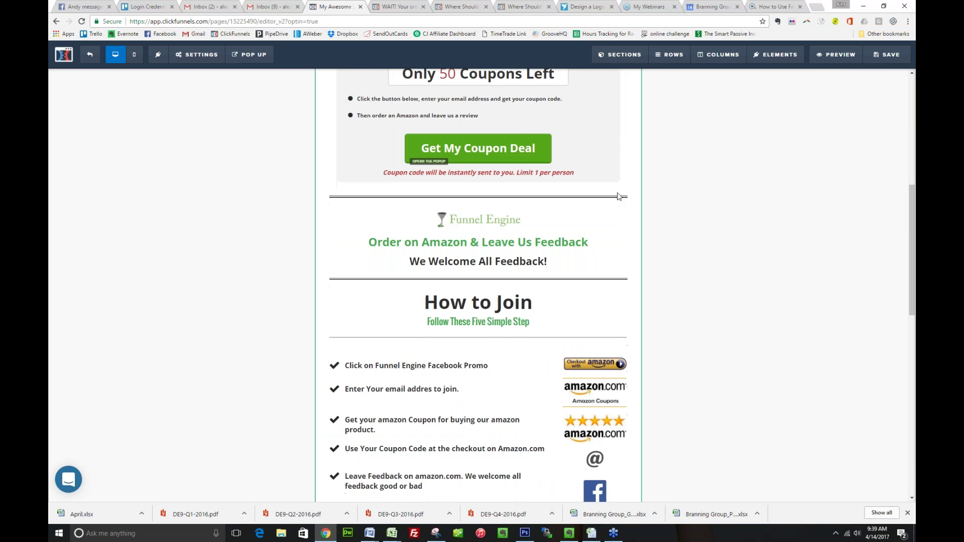
click(617, 177)
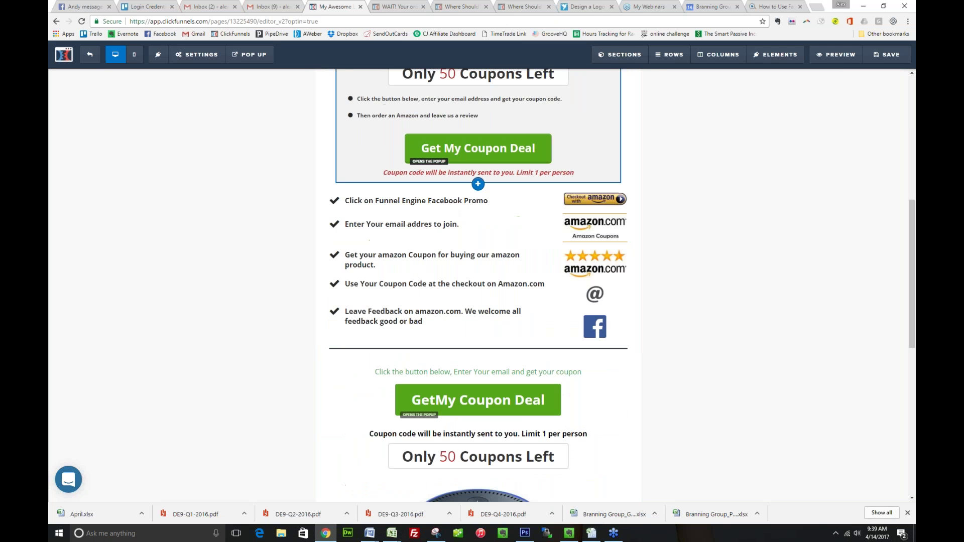
click(630, 175)
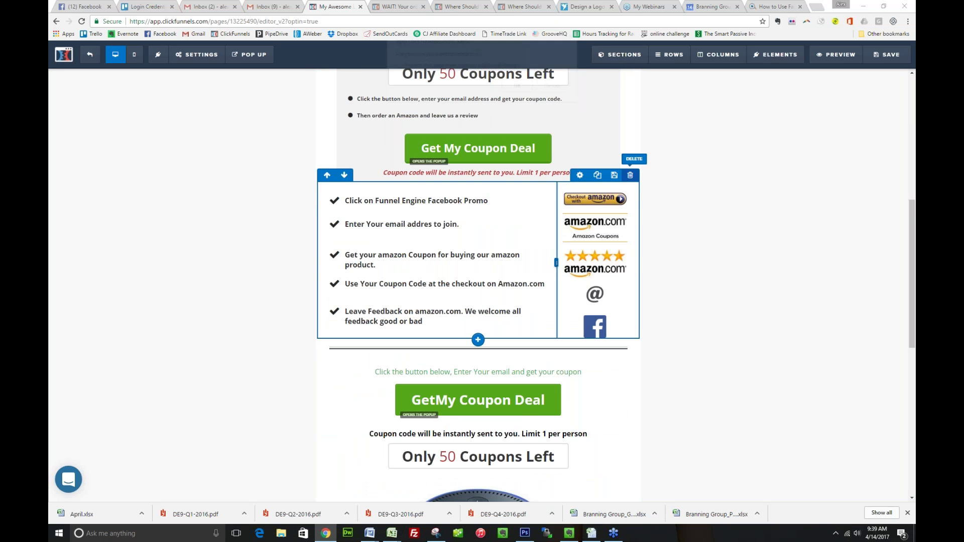
click(520, 92)
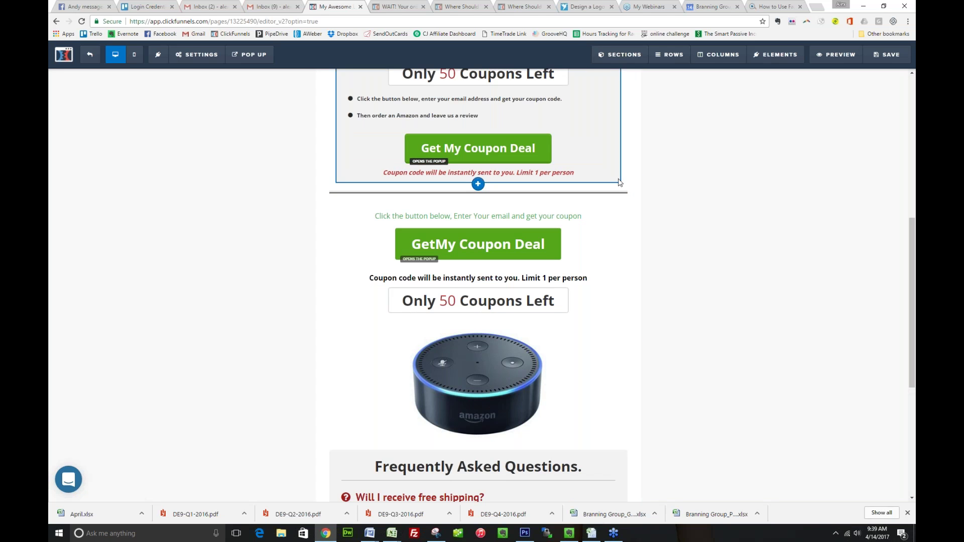
click(623, 175)
click(519, 89)
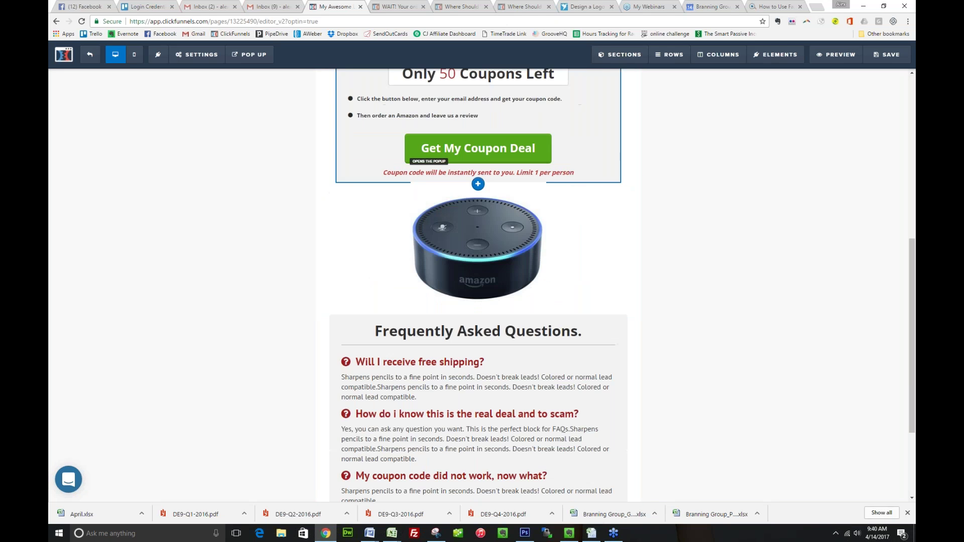
click(631, 175)
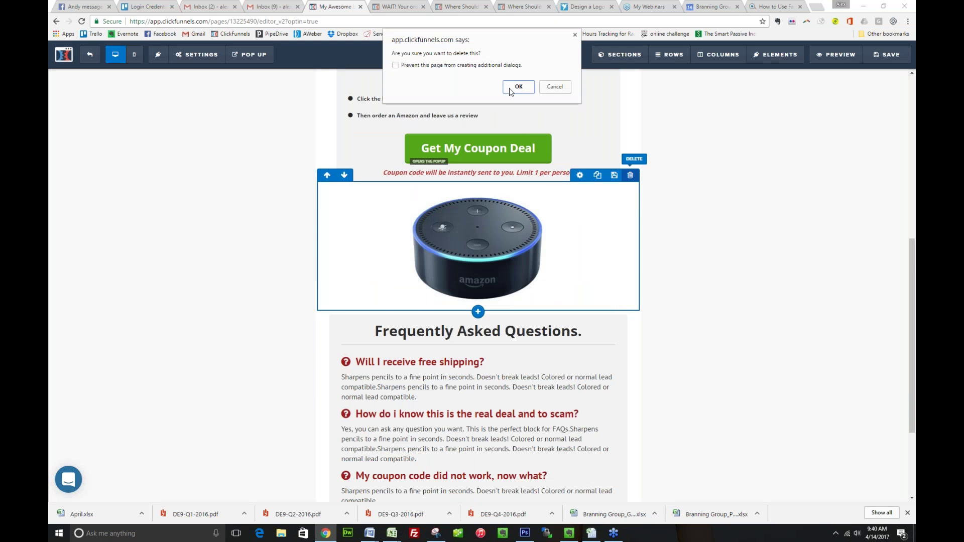
click(519, 89)
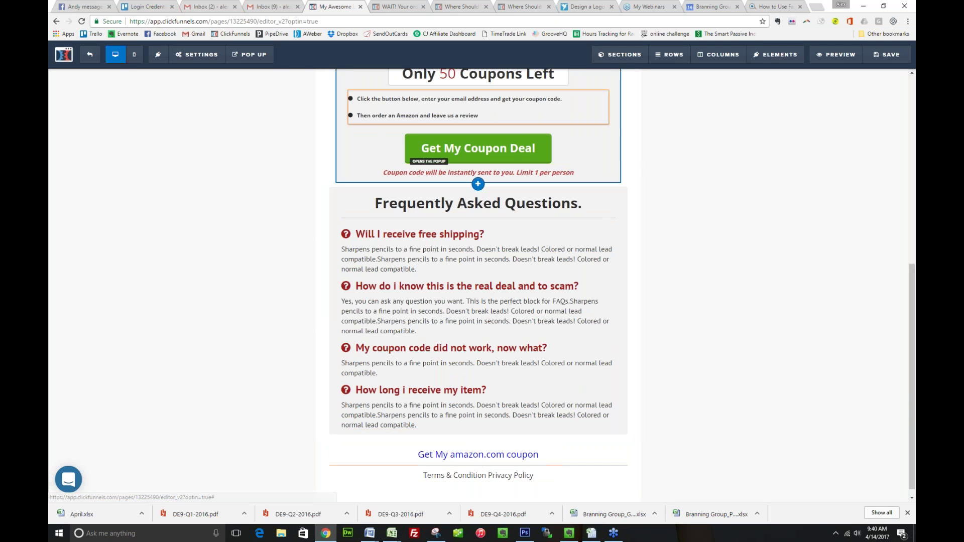
Inspect the opt-in popup and its email field settings, leaving them unchanged
click(249, 54)
click(246, 72)
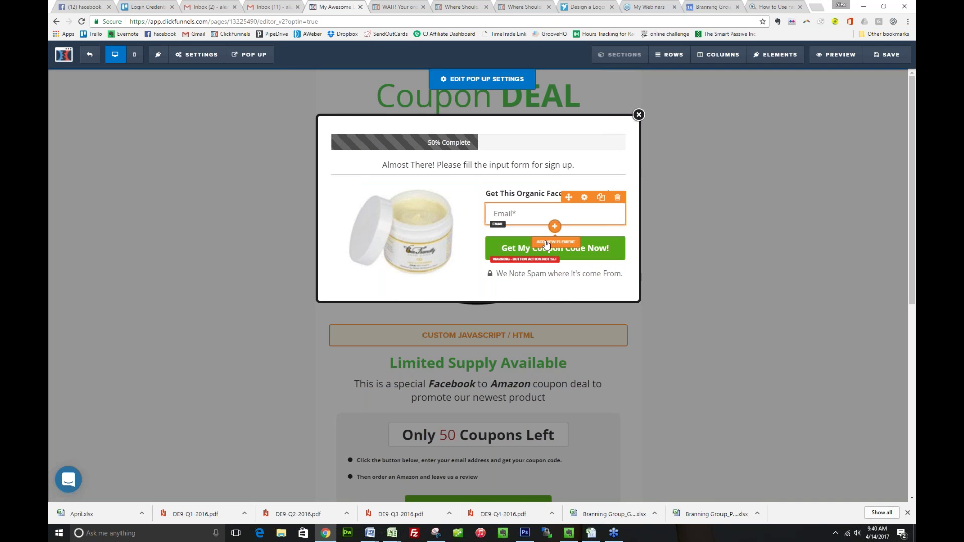
click(544, 219)
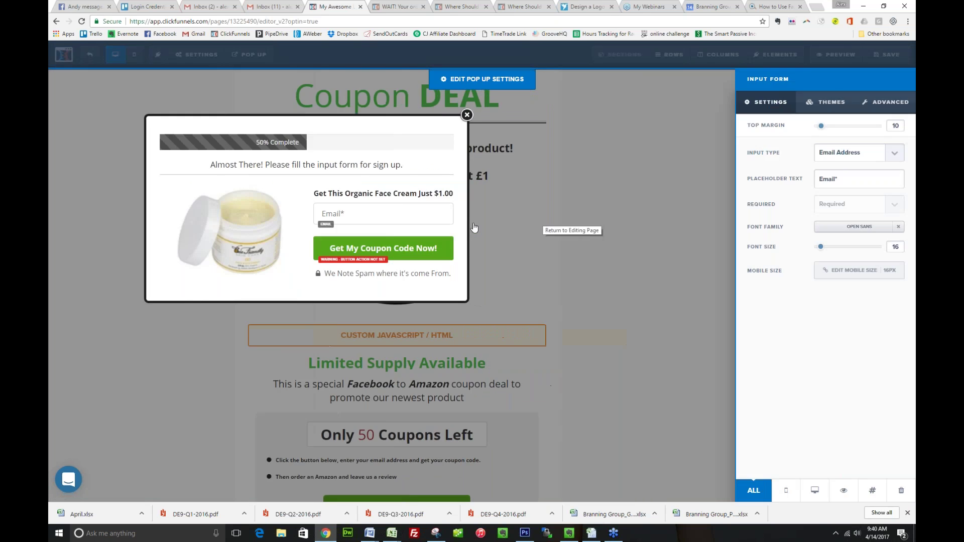
click(435, 251)
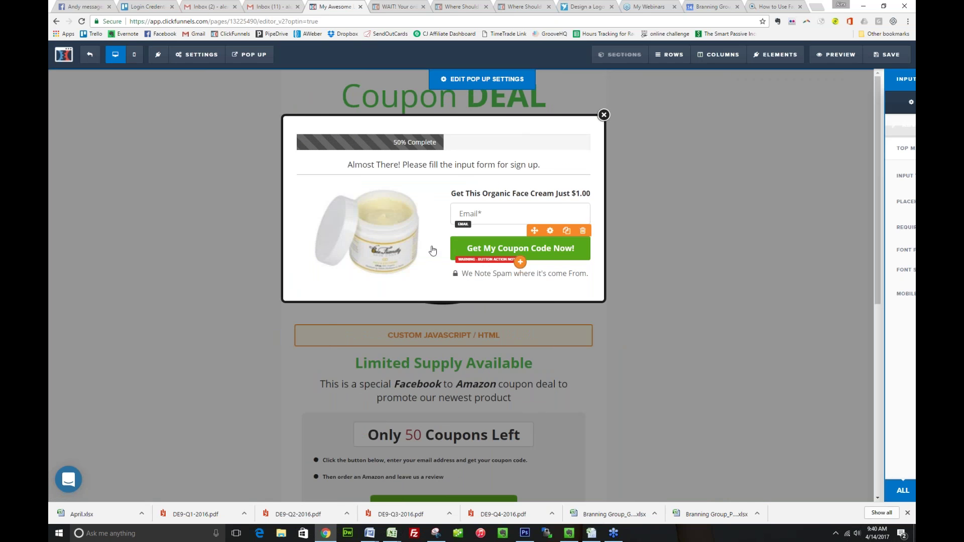
key(Escape)
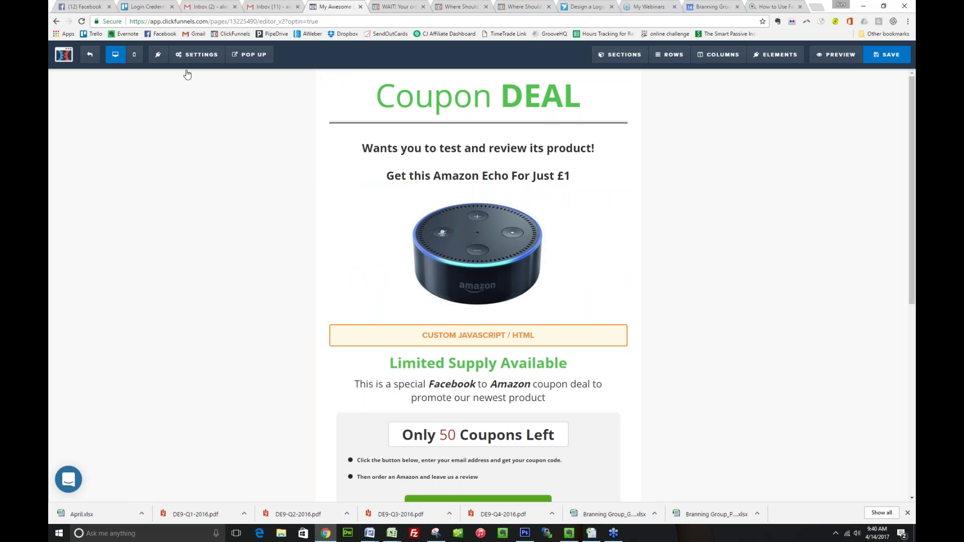
Set the SEO title to 'Amazon Coupon Page', clearing default keywords and author, then exit
click(89, 55)
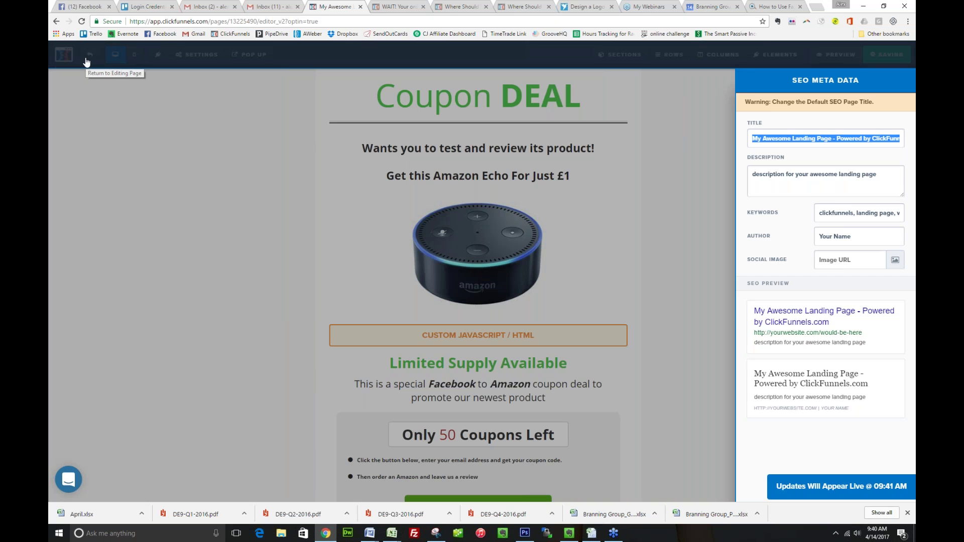
text(Amazon Coupon Page)
key(Tab)
key(Tab)
key(BackSpace)
key(Tab)
key(BackSpace)
key(Tab)
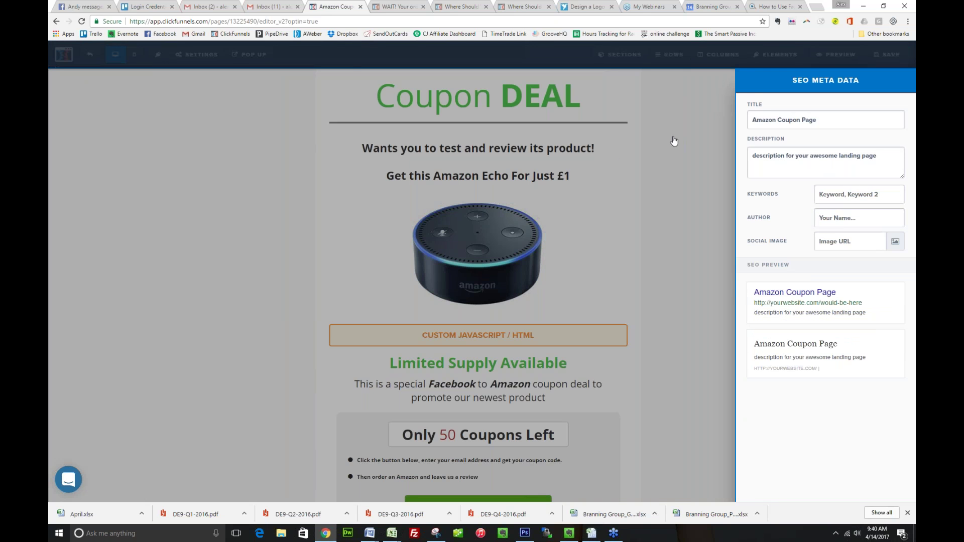
click(673, 142)
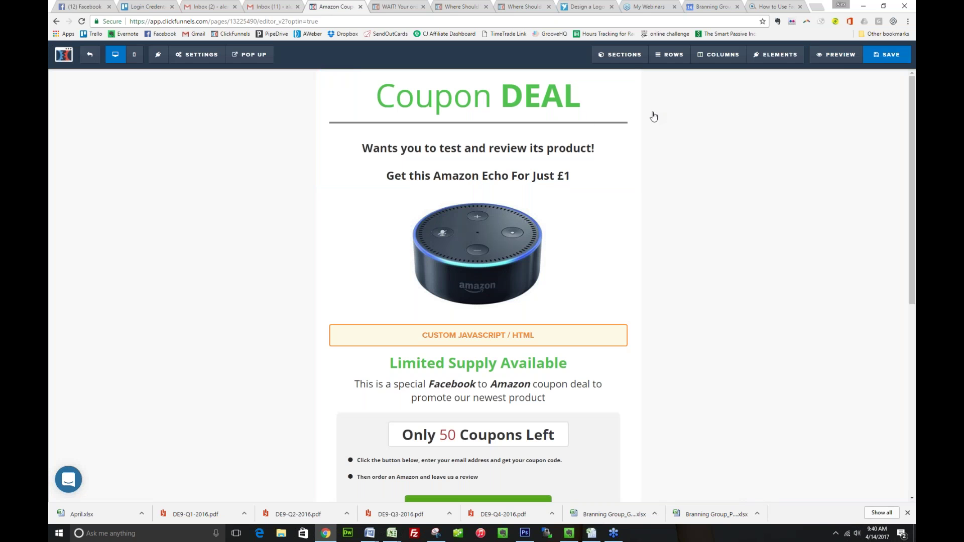
click(92, 61)
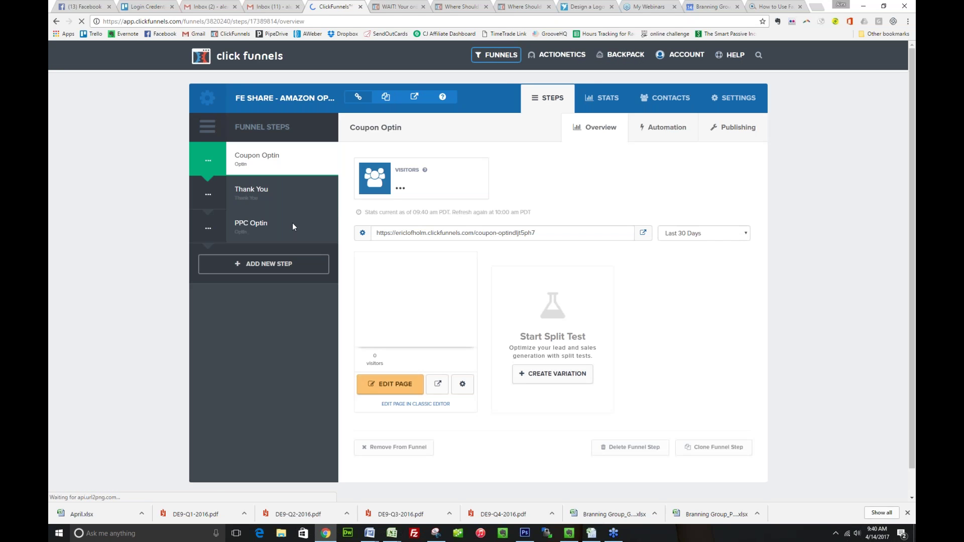
Open the Thank You page and delete the Funnel Engine image beneath redemption step 4
click(252, 191)
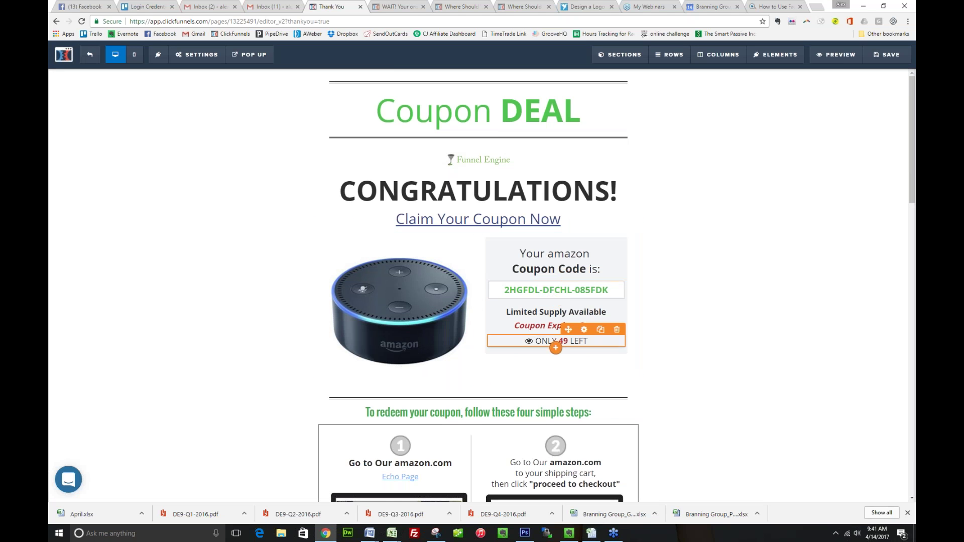
scroll(507, 387, down, 1)
scroll(507, 386, down, 4)
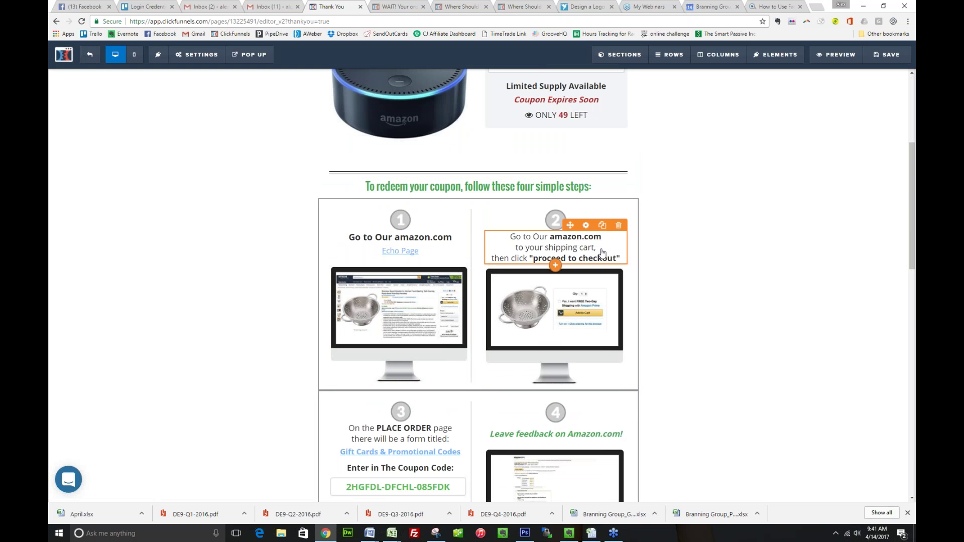
scroll(607, 301, down, 3)
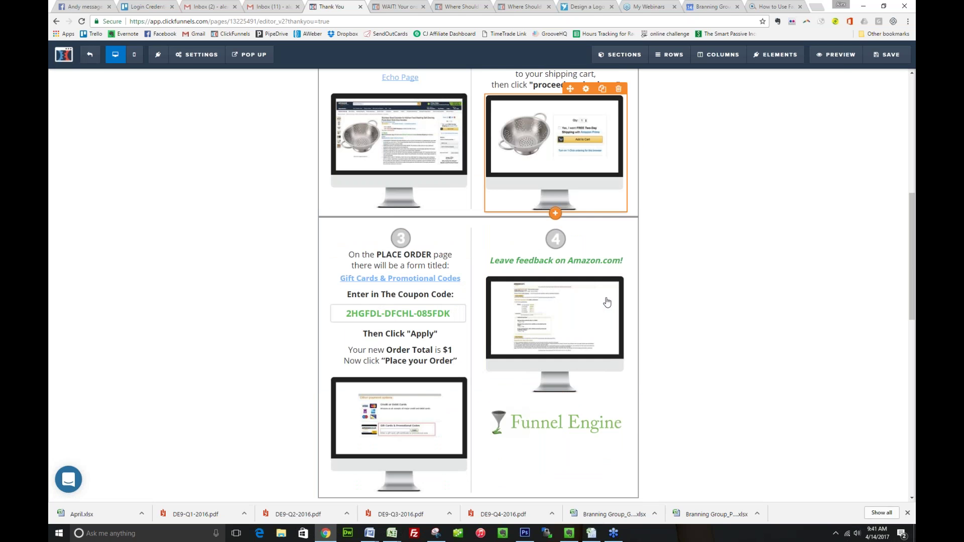
scroll(423, 284, down, 1)
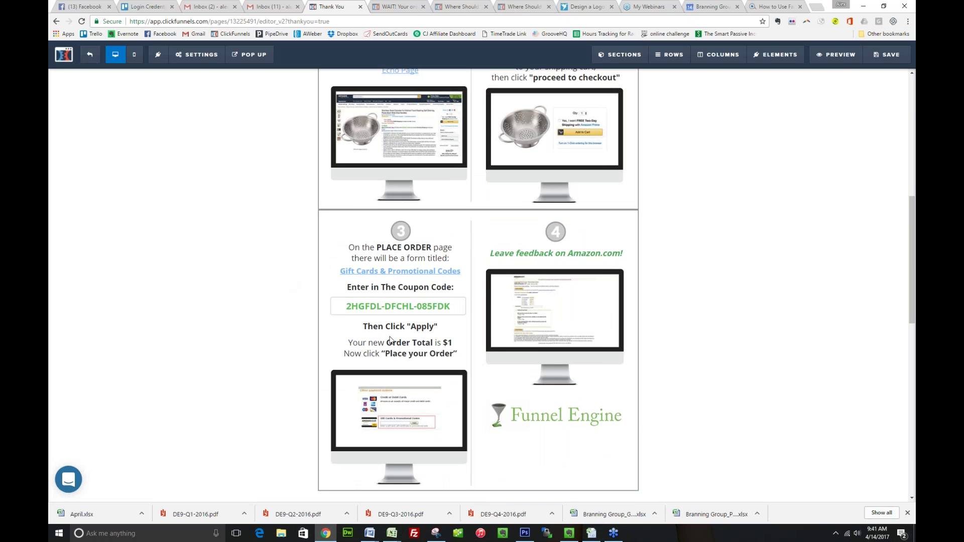
click(619, 394)
click(518, 74)
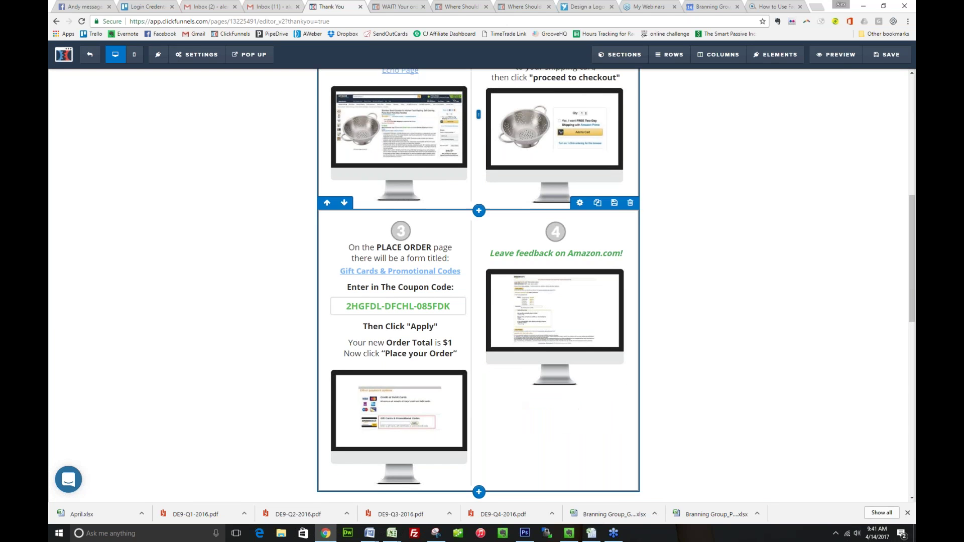
Scroll through the thank-you page to review the coupon code, four steps and FAQs
scroll(479, 285, down, 5)
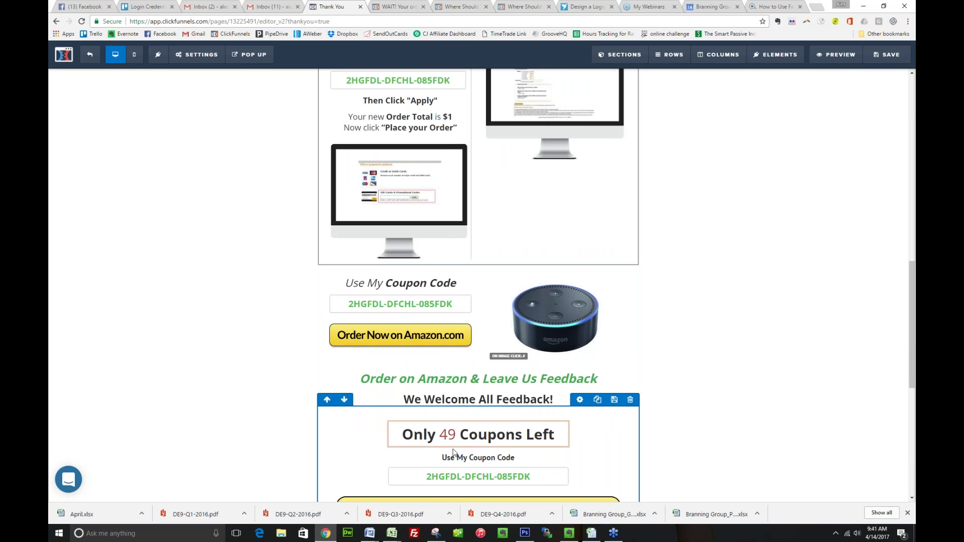
scroll(448, 477, down, 3)
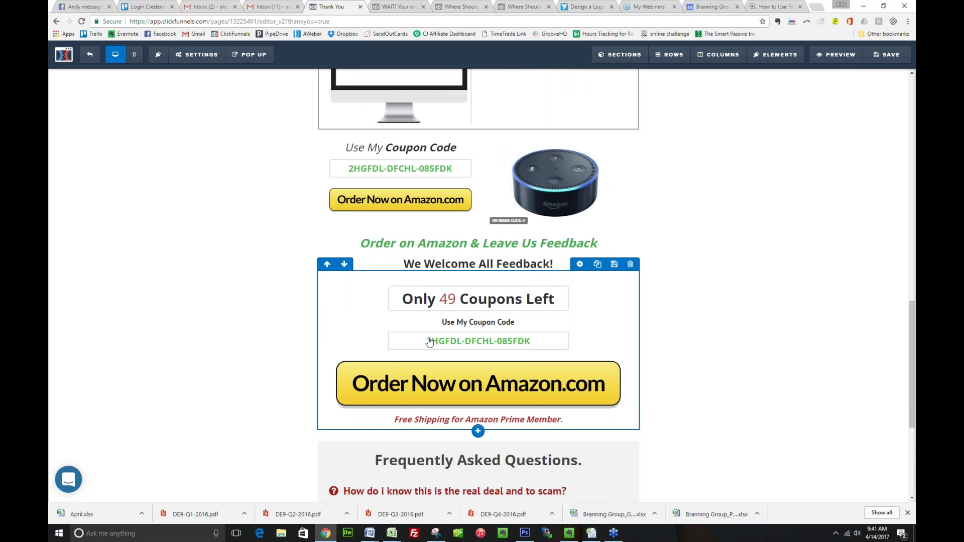
scroll(449, 419, down, 3)
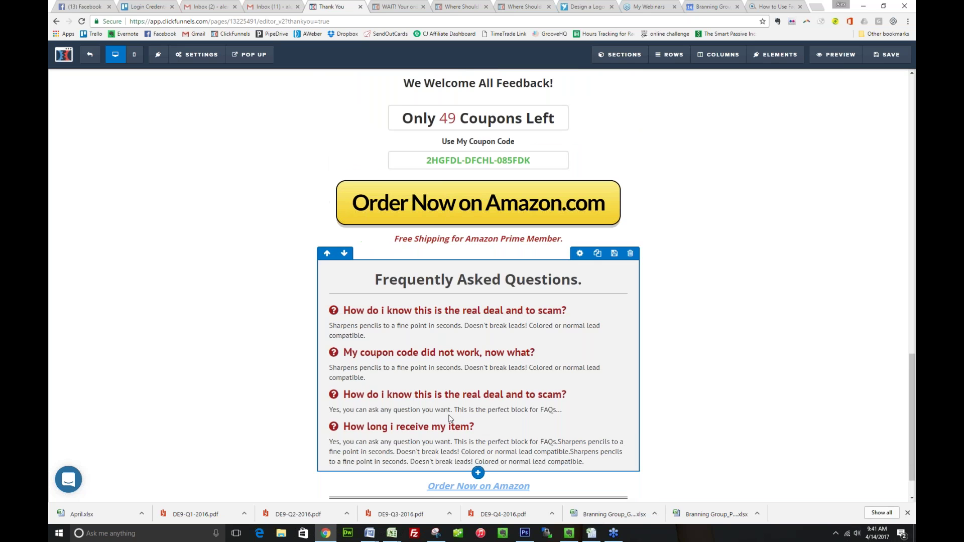
scroll(450, 419, down, 1)
scroll(450, 419, down, 1)
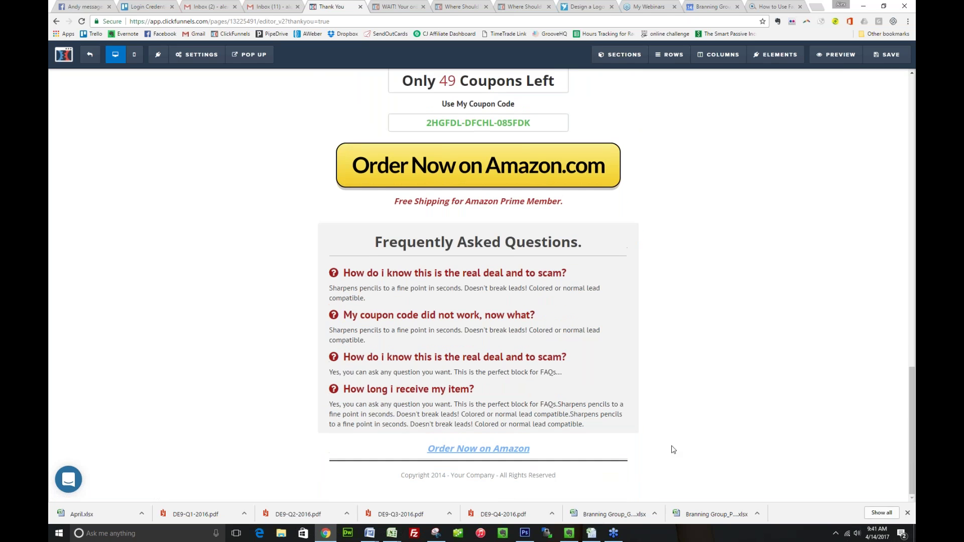
scroll(673, 449, up, 1)
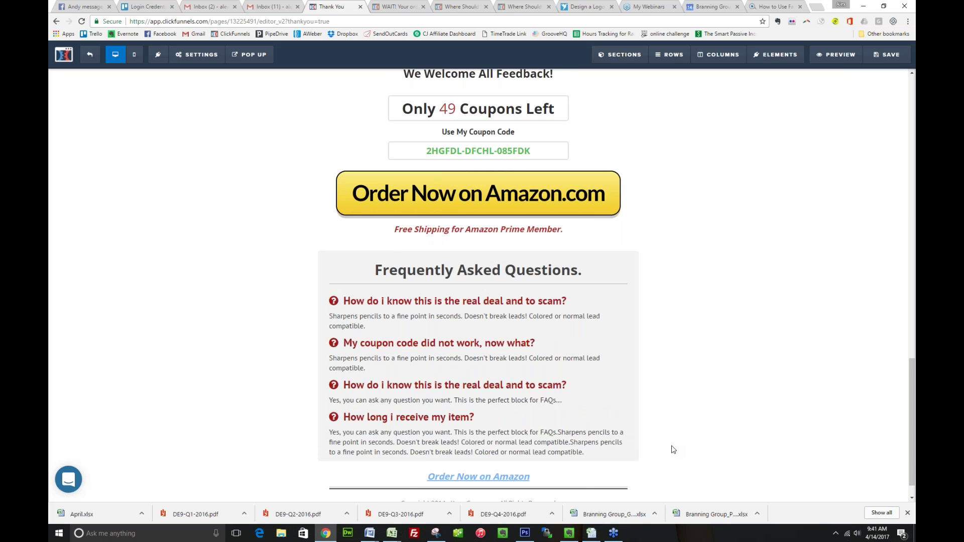
scroll(674, 450, up, 15)
scroll(674, 450, up, 1)
scroll(554, 273, down, 5)
scroll(555, 274, down, 10)
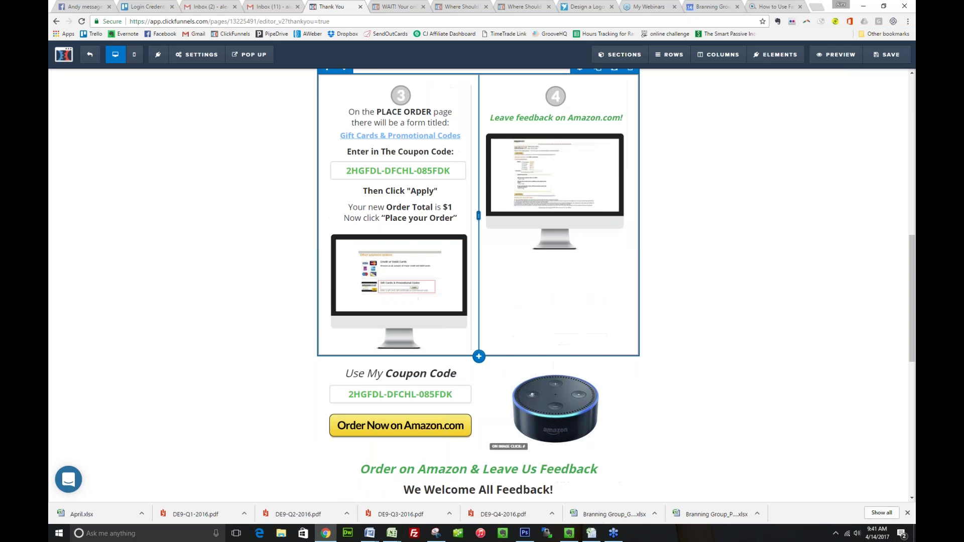
scroll(478, 366, down, 1)
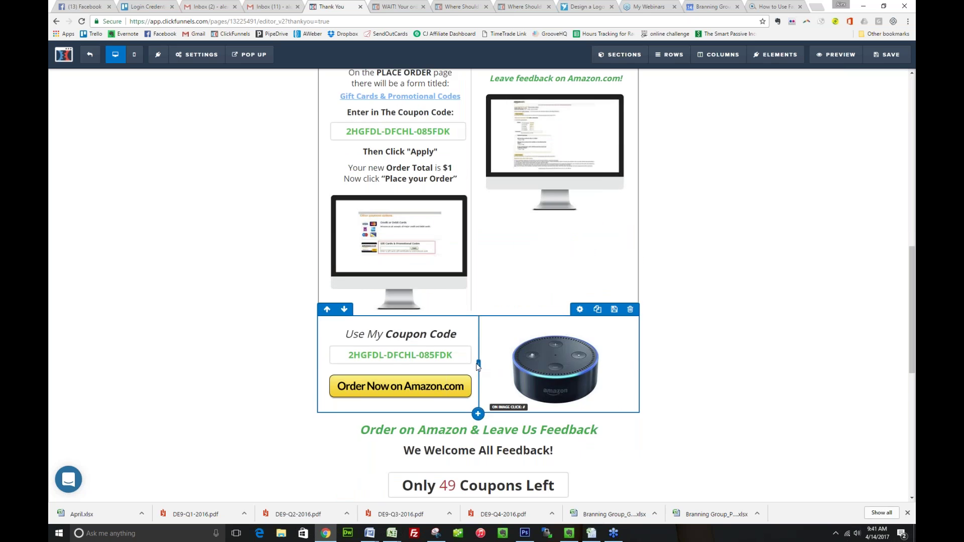
scroll(478, 366, down, 4)
scroll(477, 301, up, 1)
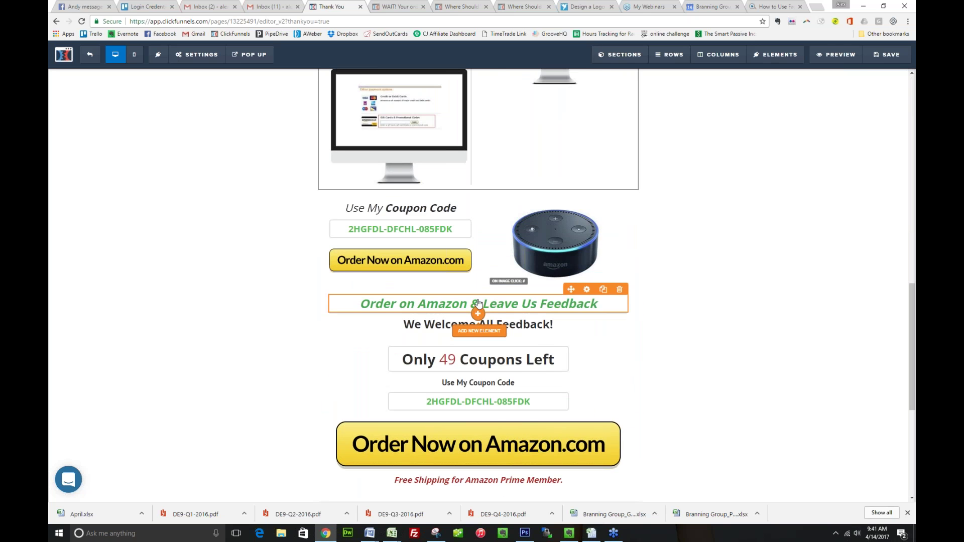
scroll(478, 302, up, 8)
Search the element list for timer, evergreen and countdown elements below Claim Your Coupon Now
scroll(480, 232, up, 2)
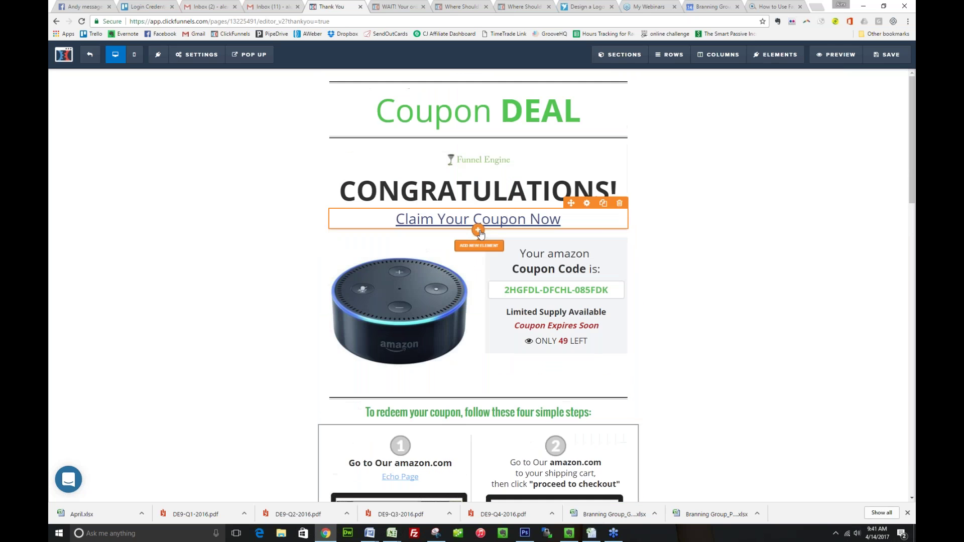
click(480, 229)
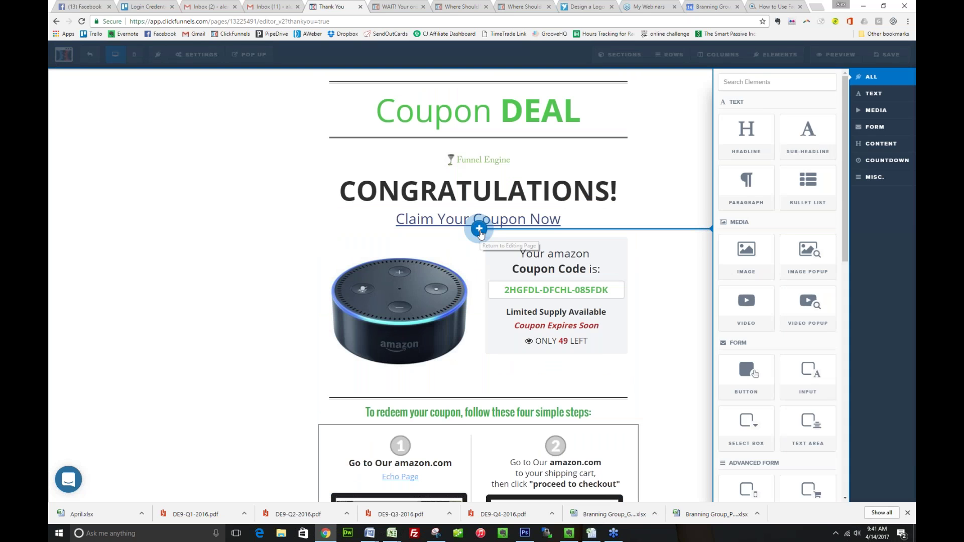
text(timer)
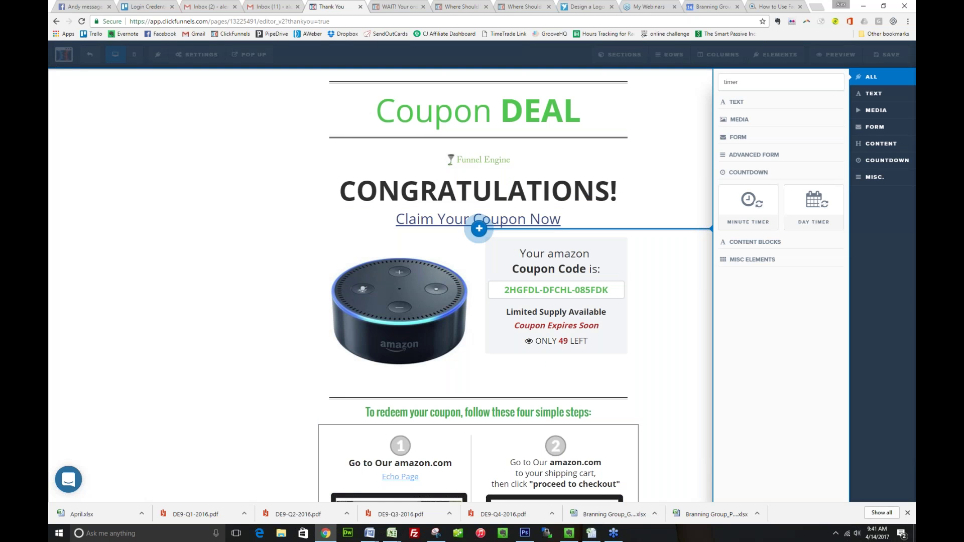
double_click(771, 81)
text(evergreen)
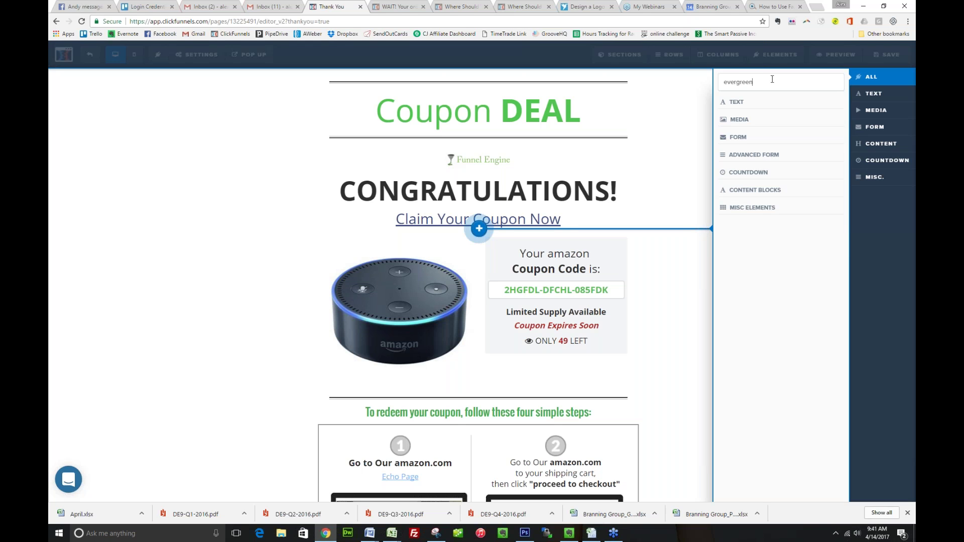
double_click(773, 79)
click(735, 172)
double_click(764, 79)
text(countdown)
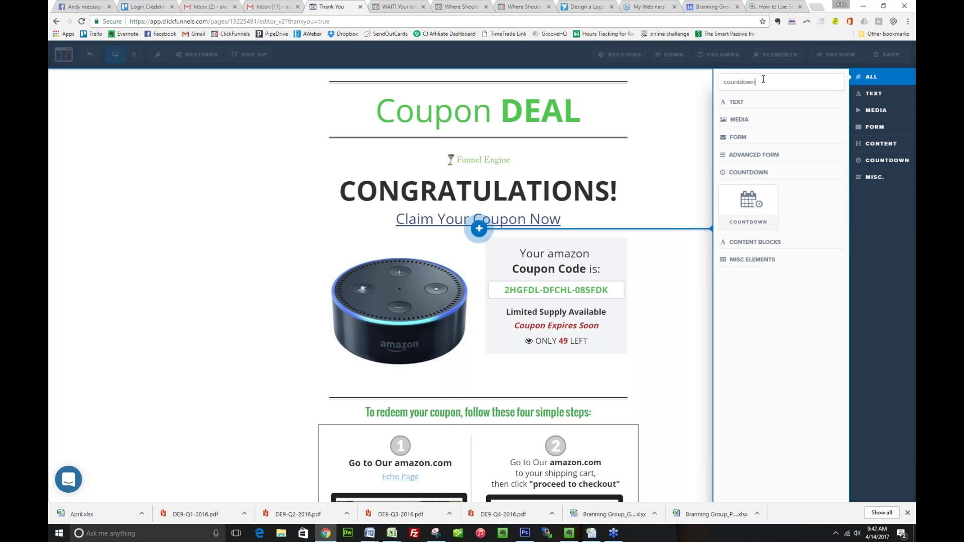
Place a date countdown below the Claim Your Coupon Now link, then delete it
drag(479, 229, 479, 229)
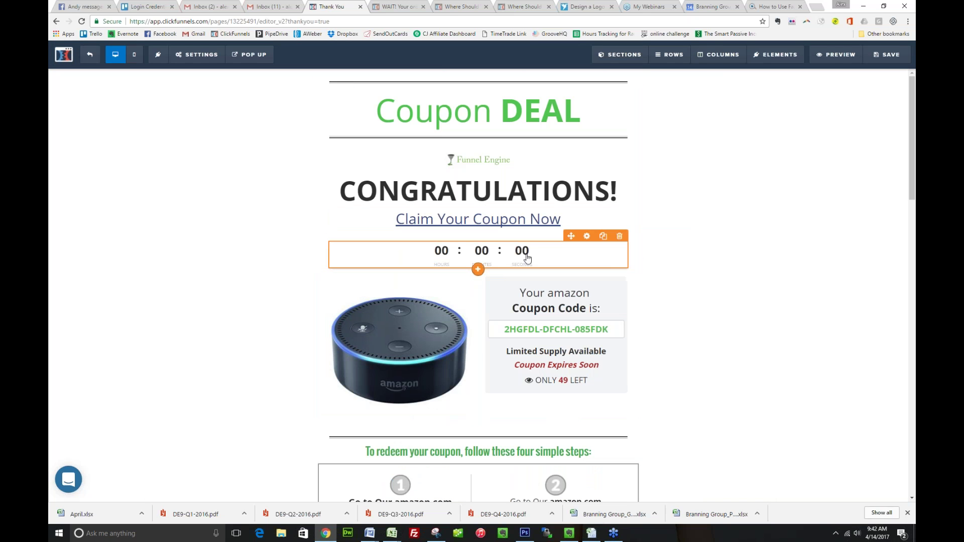
click(512, 258)
click(514, 261)
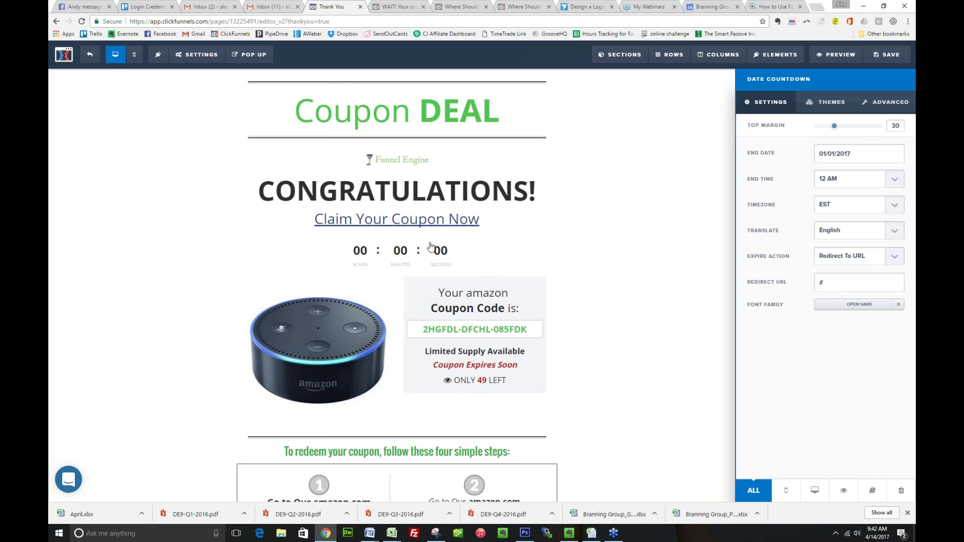
click(620, 236)
key(Return)
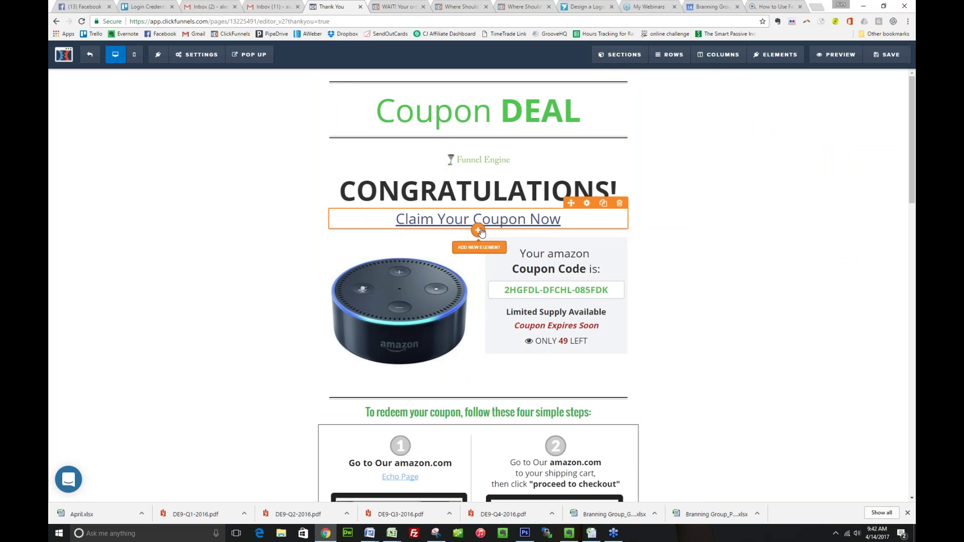
Insert a Minute Timer beneath Claim Your Coupon Now and bring up its settings
click(479, 230)
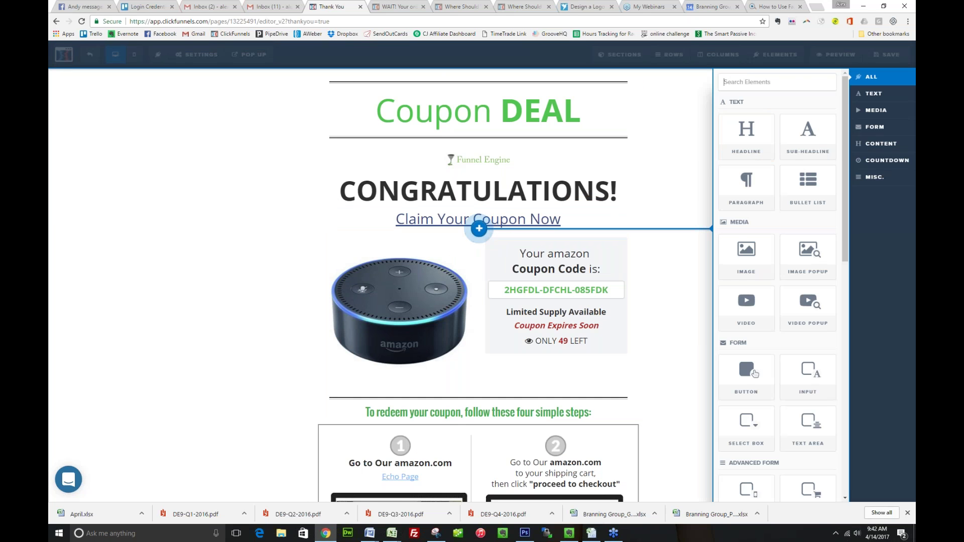
text(ti)
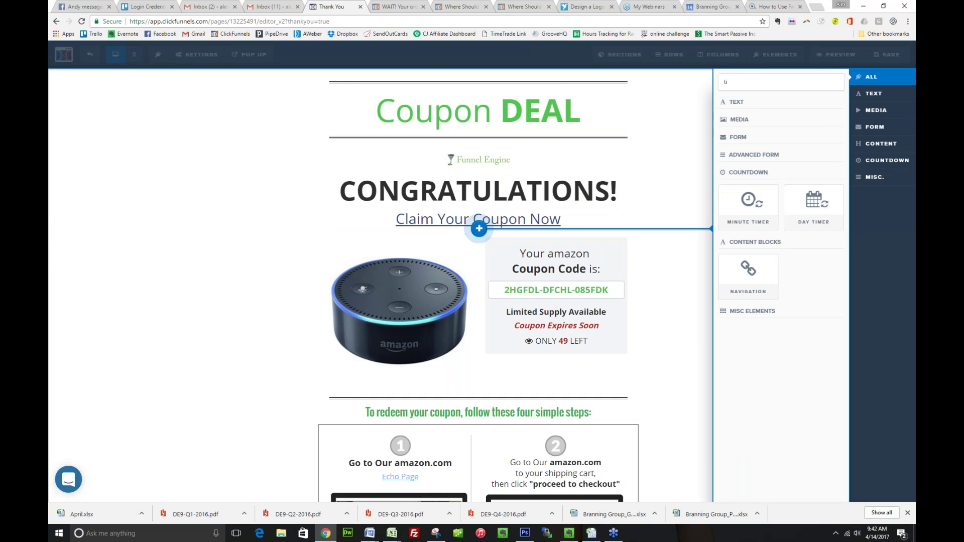
click(738, 217)
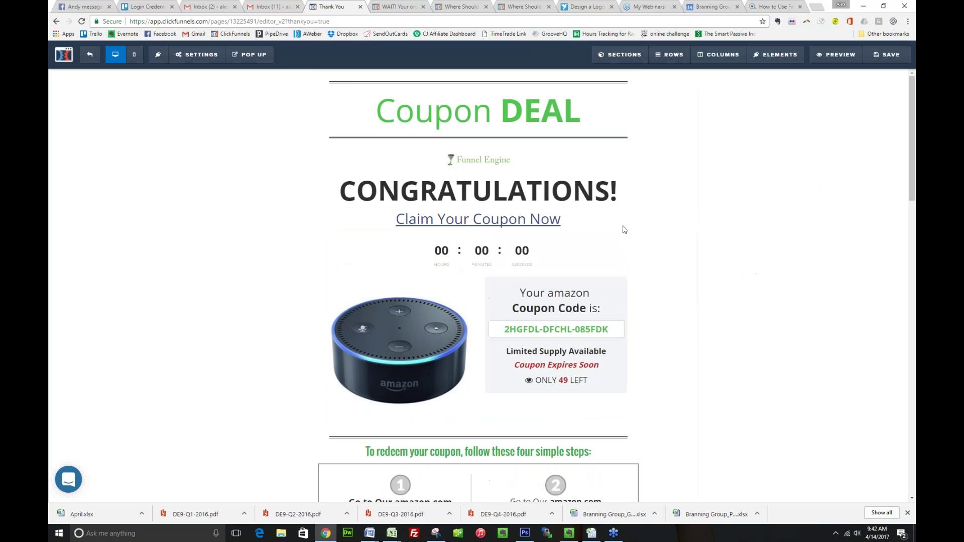
click(493, 256)
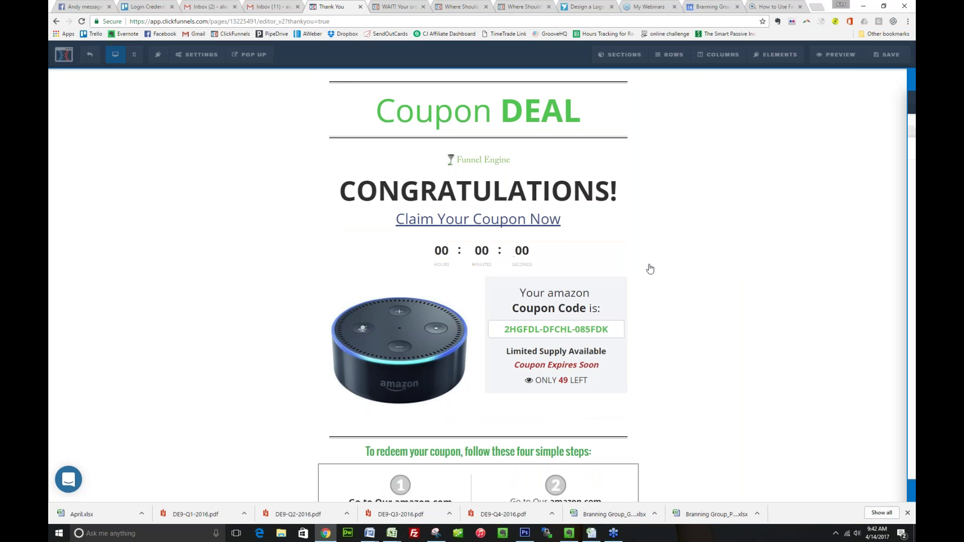
double_click(832, 179)
text(3)
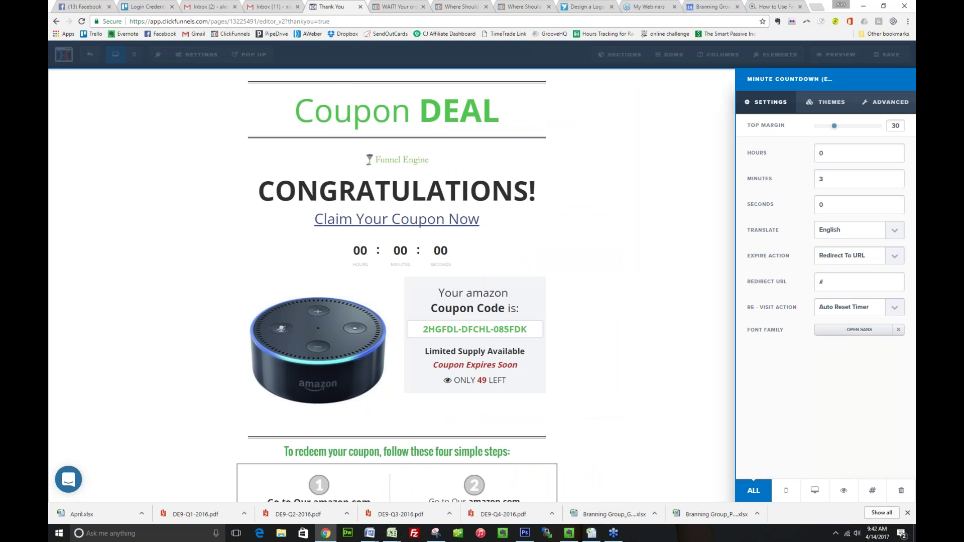
key(ctrl+a)
text(http://amazon.com)
click(858, 310)
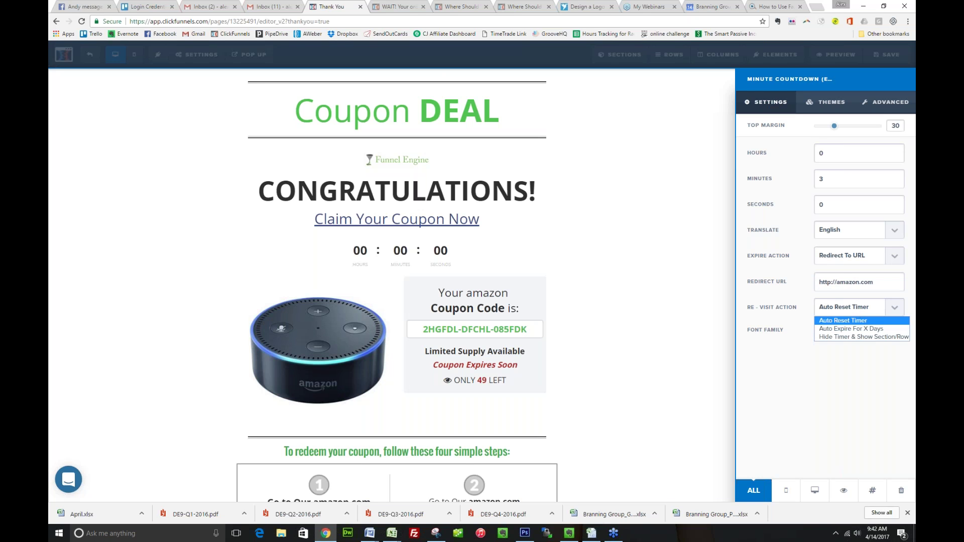
click(856, 305)
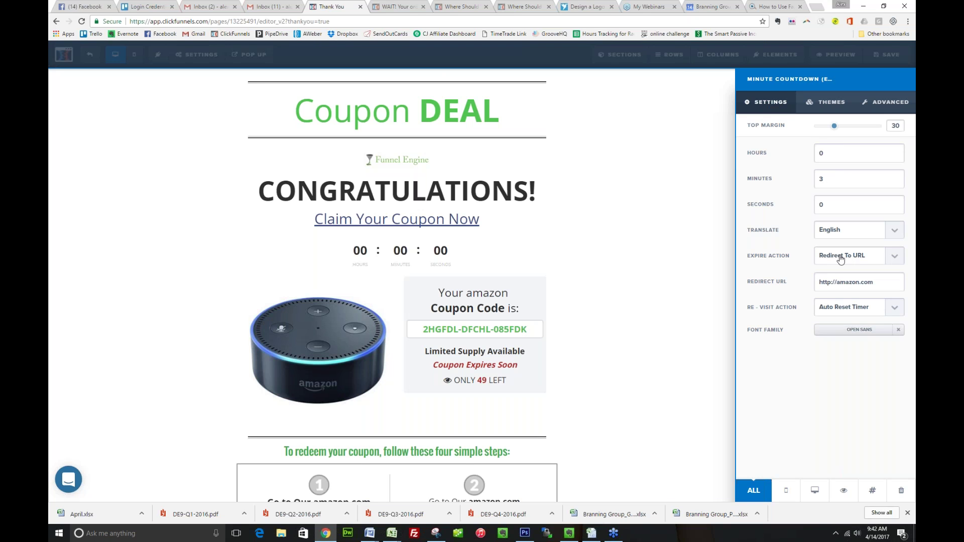
click(501, 280)
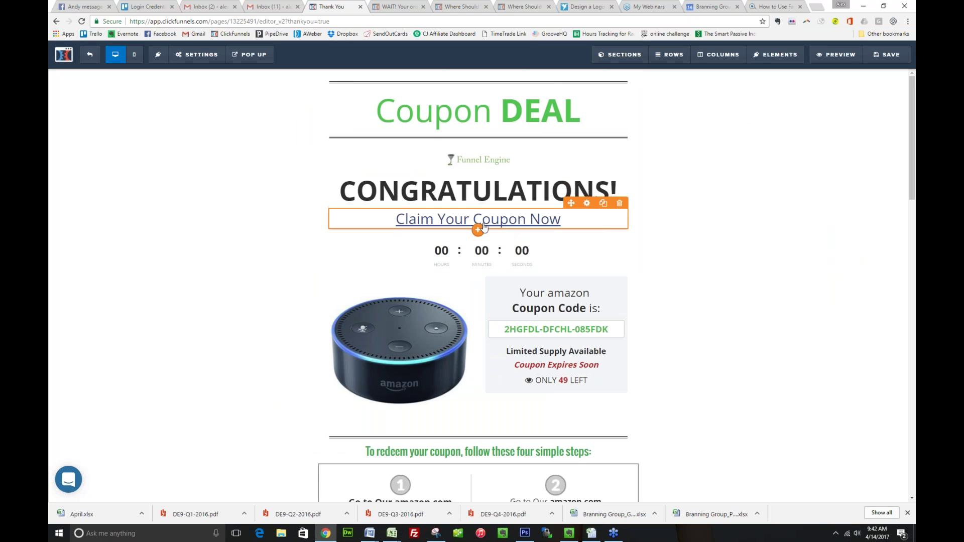
Add 'Copy the coupon code, we will automatically redirect you in three minutes…' after CONGRATULATIONS!
click(484, 201)
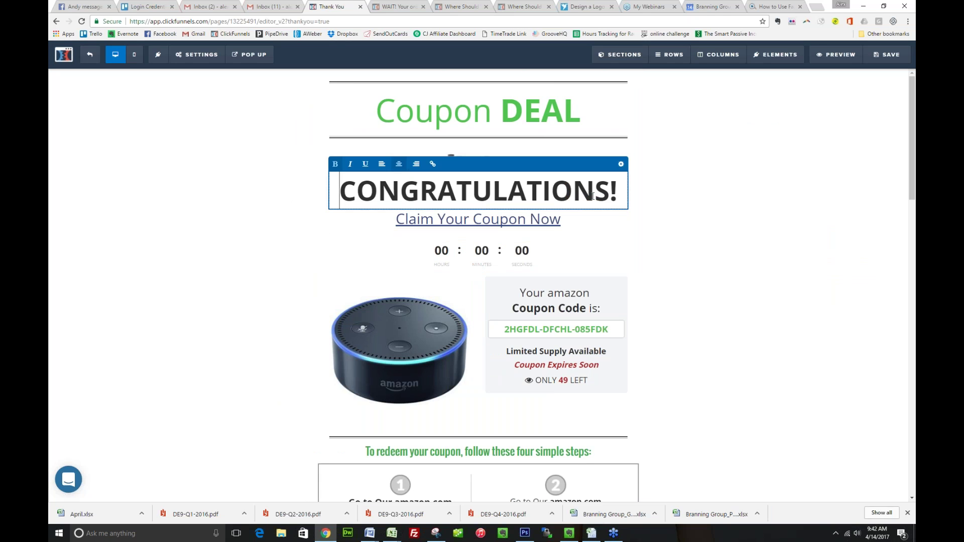
click(621, 201)
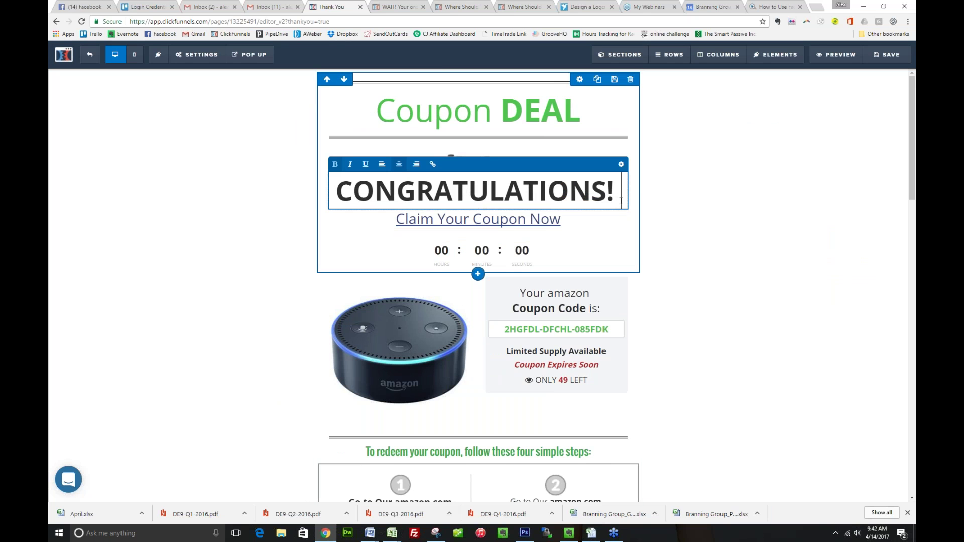
text(Copy)
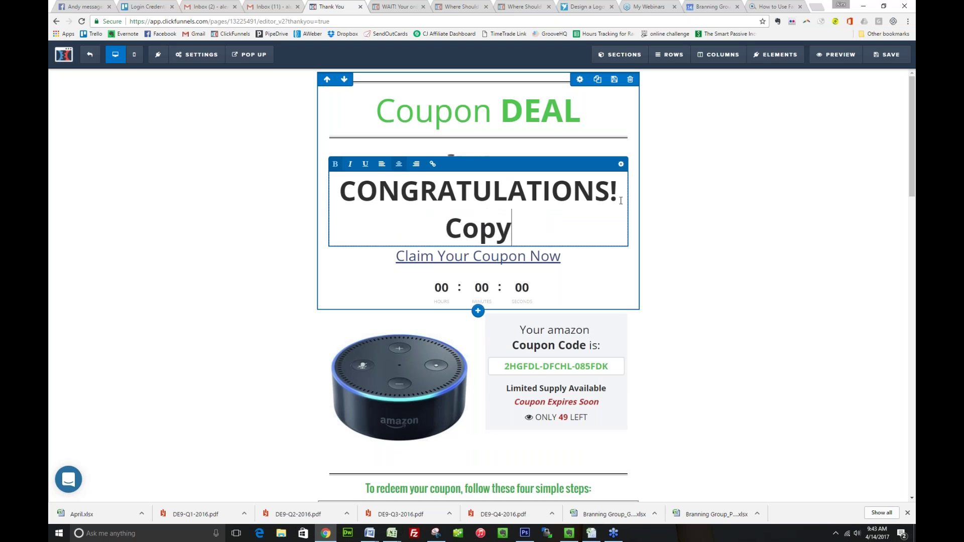
text( the coupon code, )
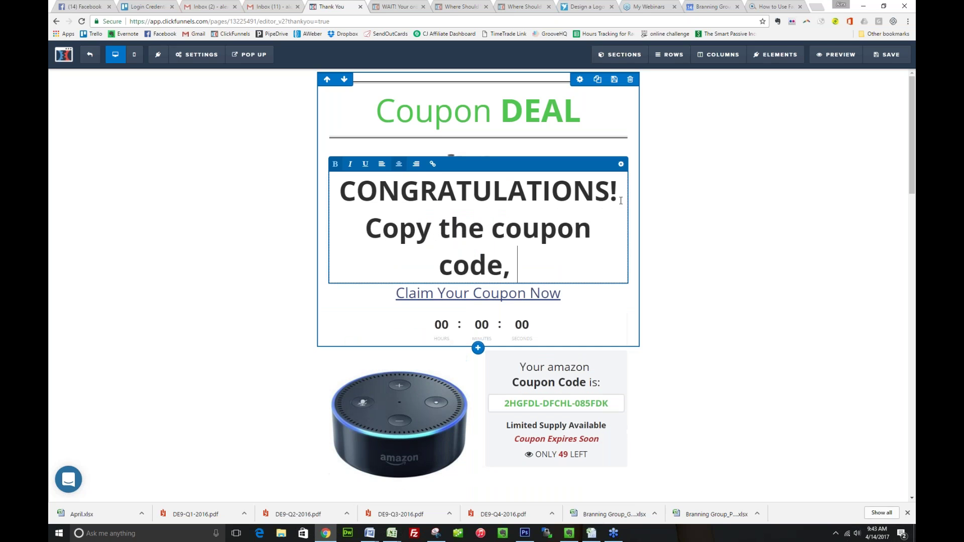
text(we will redirect)
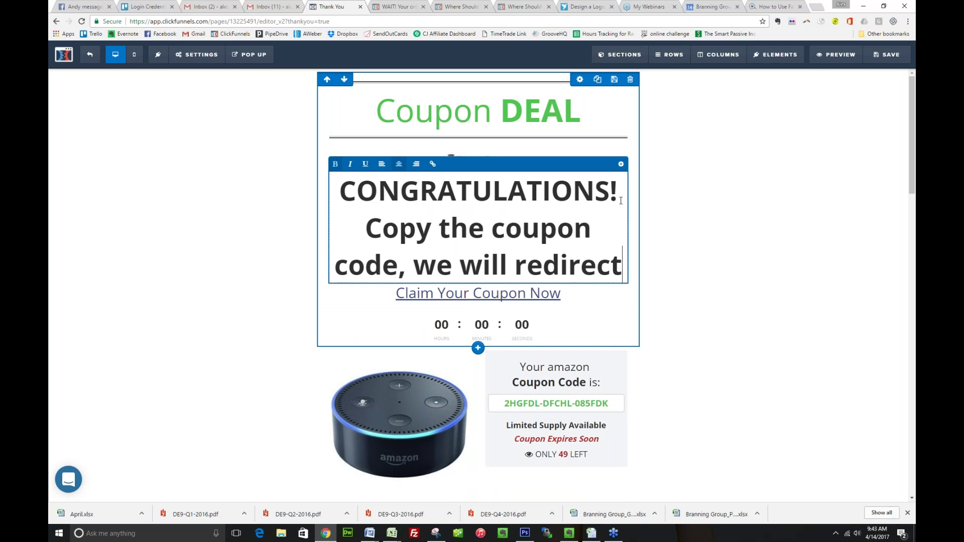
text( you in three minutes )
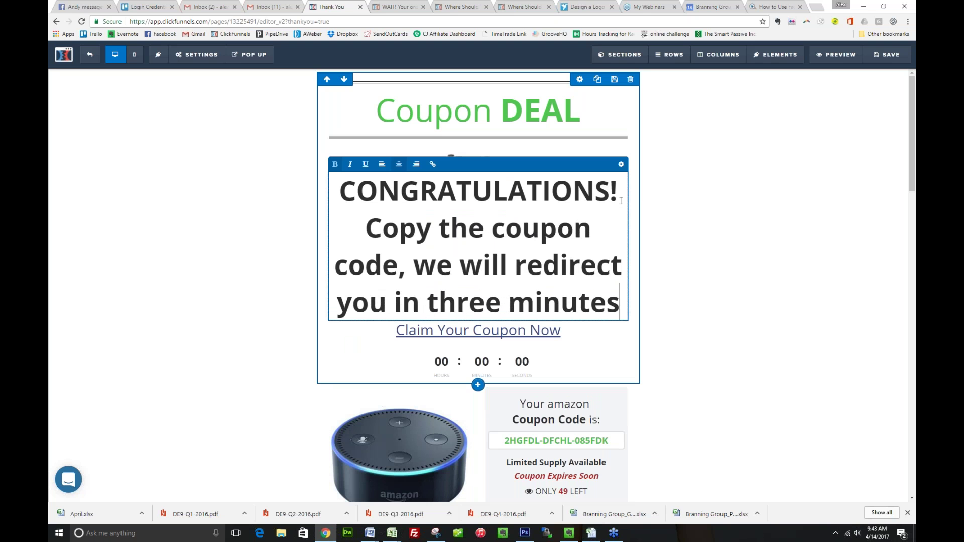
text(if you don't go there)
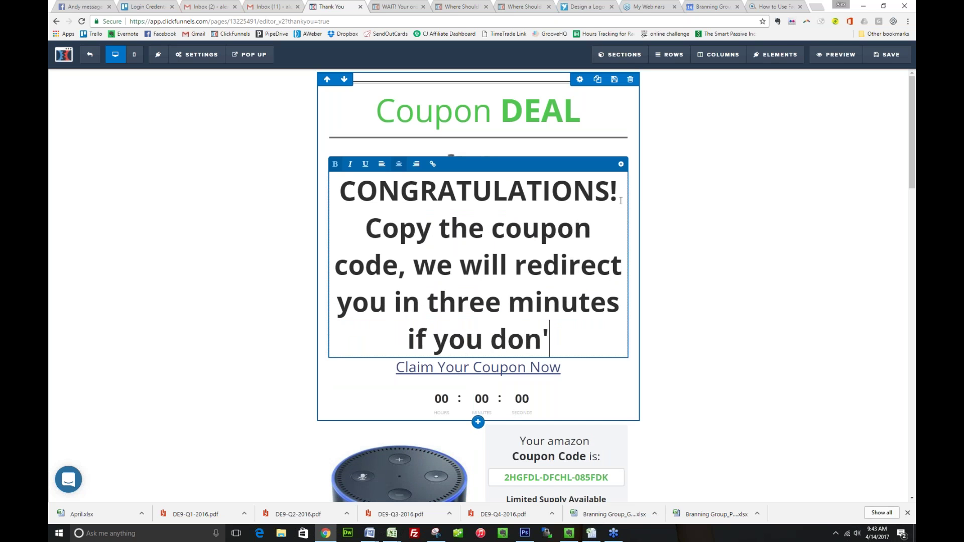
text( now)
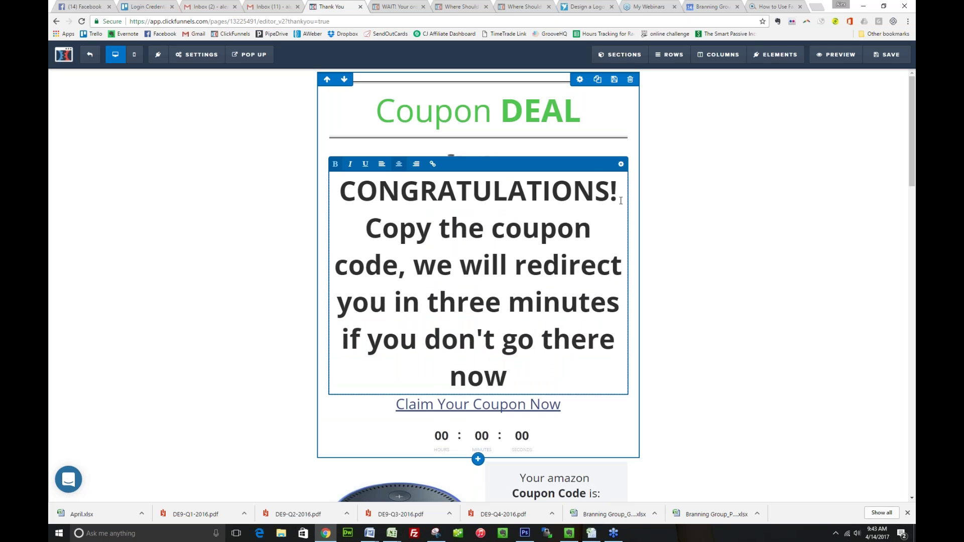
click(517, 265)
text(a)
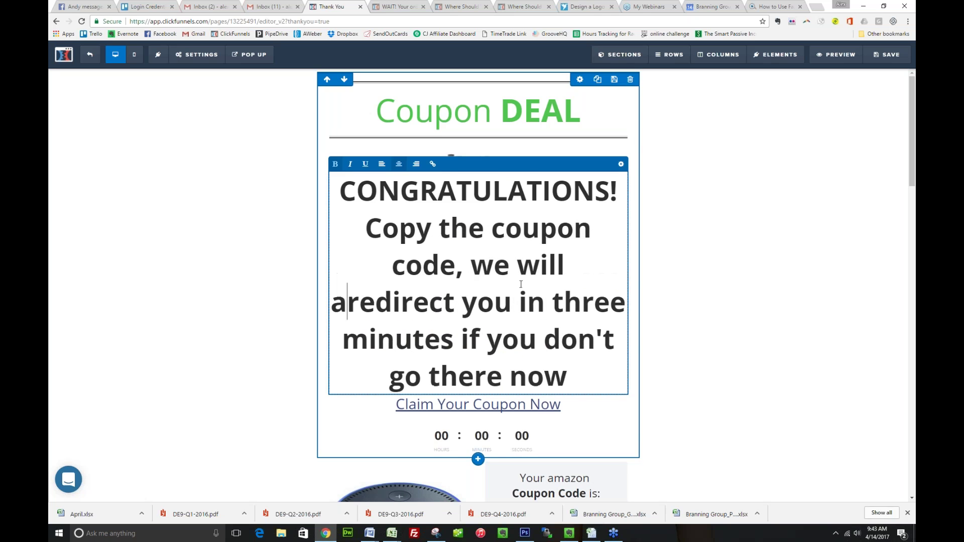
text(utomatically)
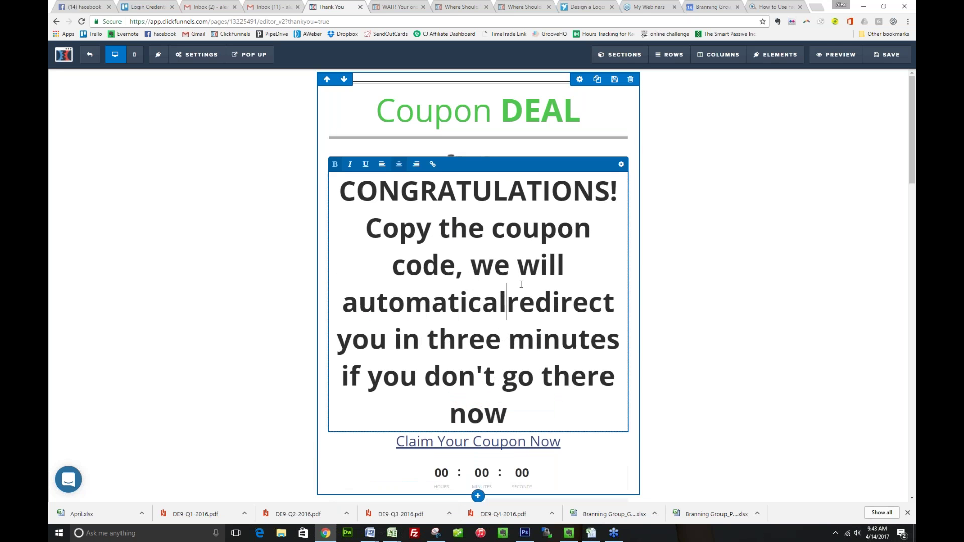
Shrink the headline font size to 44px and save the thank-you page
click(620, 169)
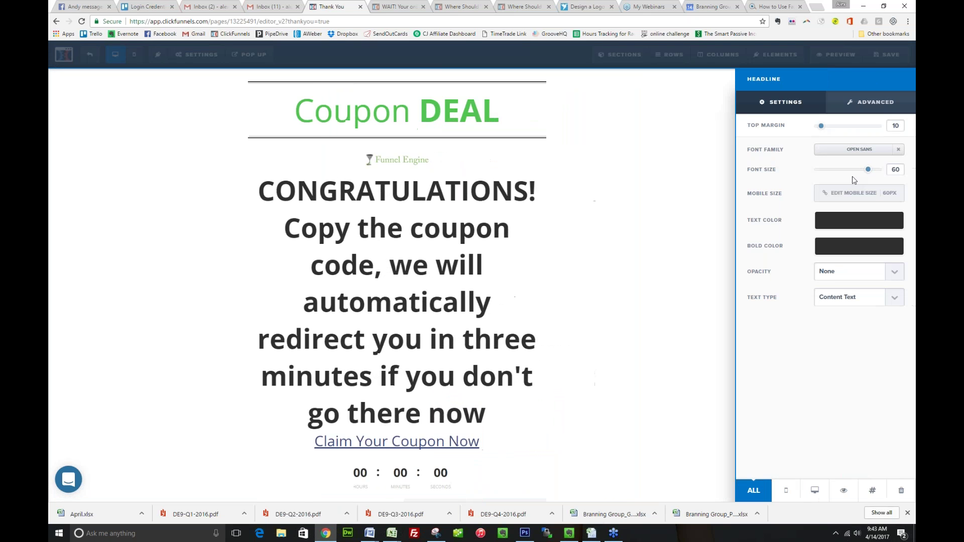
drag(852, 180, 844, 171)
click(603, 213)
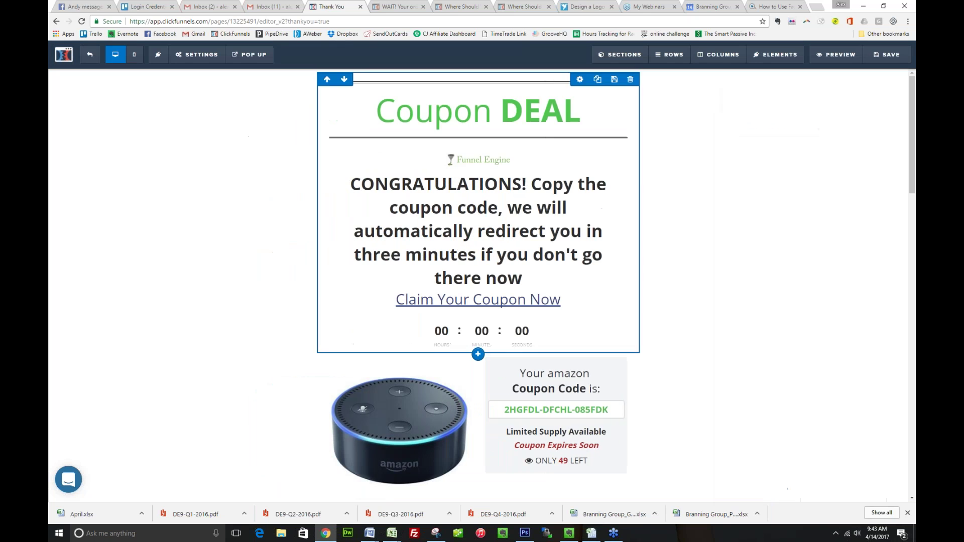
click(886, 54)
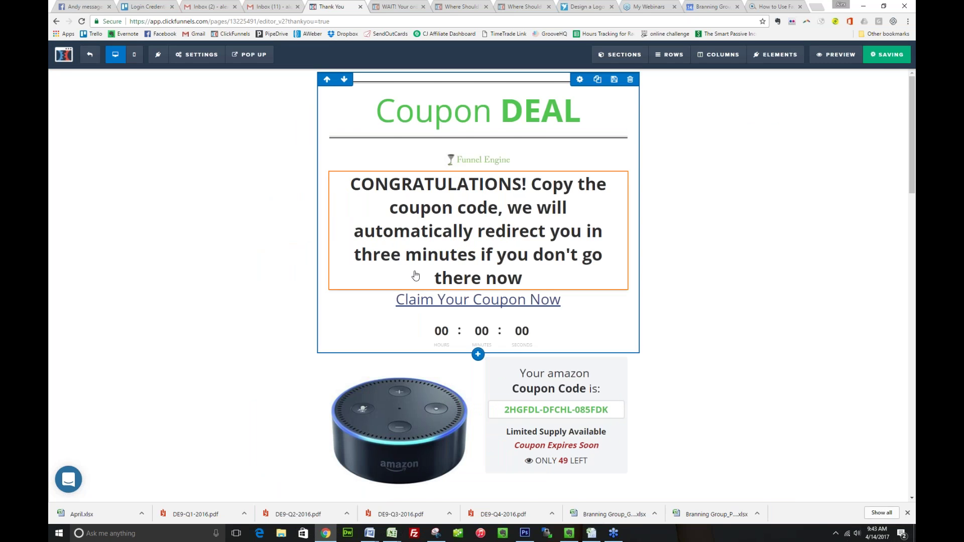
Scroll down the saved thank-you page, then return to the FE SHARE Amazon funnel's steps overview
scroll(416, 275, down, 2)
scroll(416, 275, down, 6)
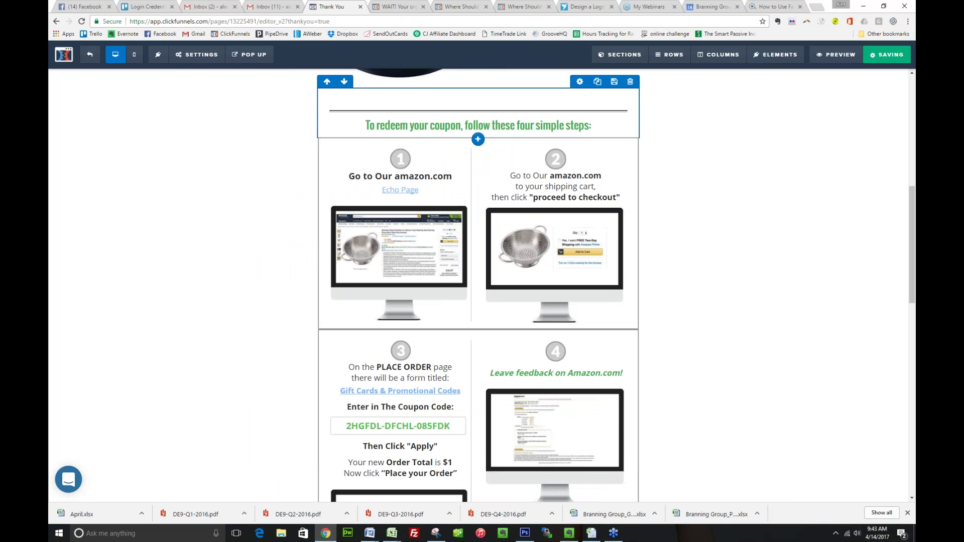
scroll(478, 288, down, 10)
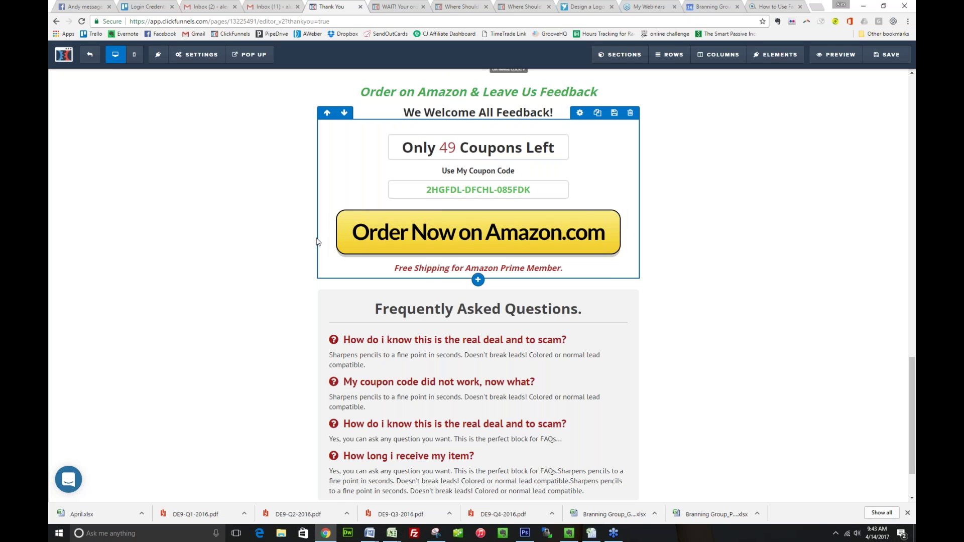
key(alt+Left)
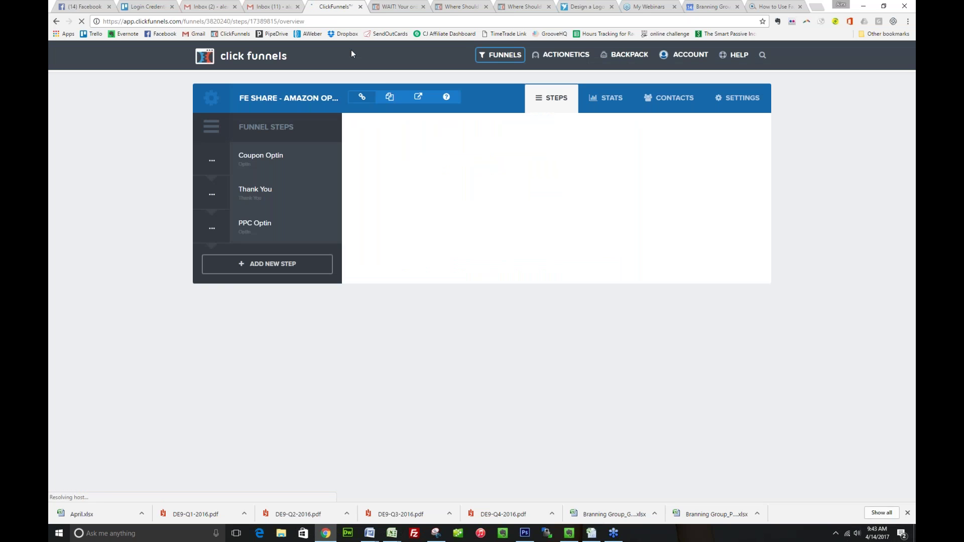